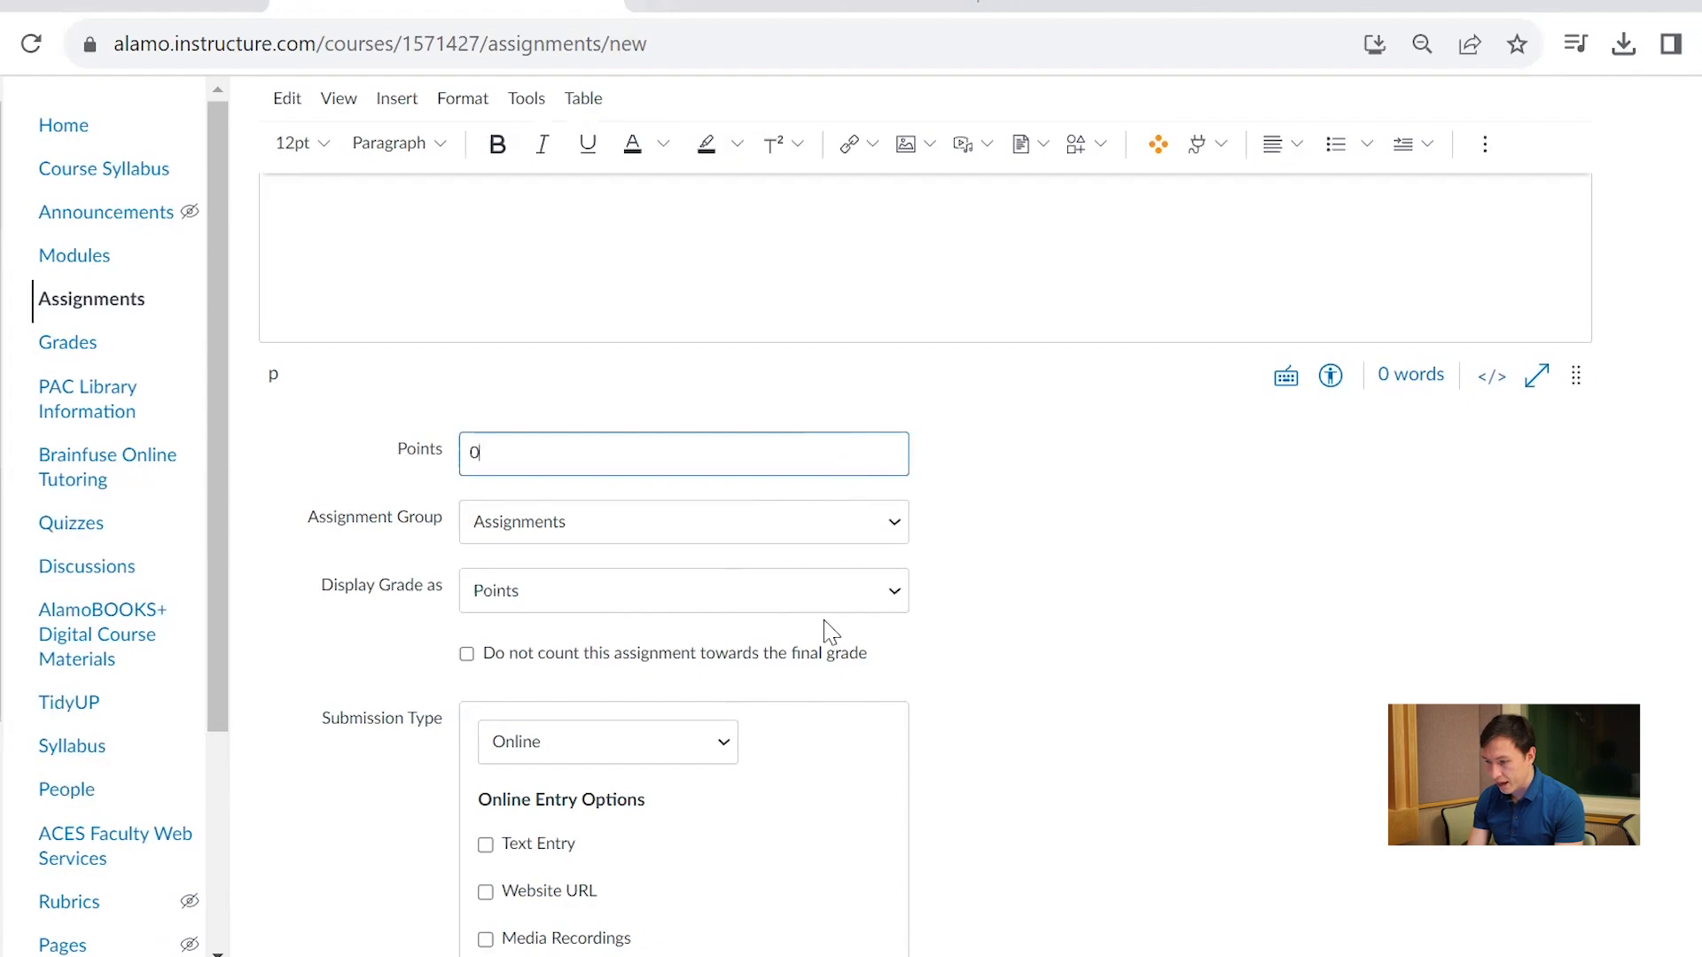
Try displaying the assignment's grade as Not Graded, and return the grade display to Points
left_click(838, 598)
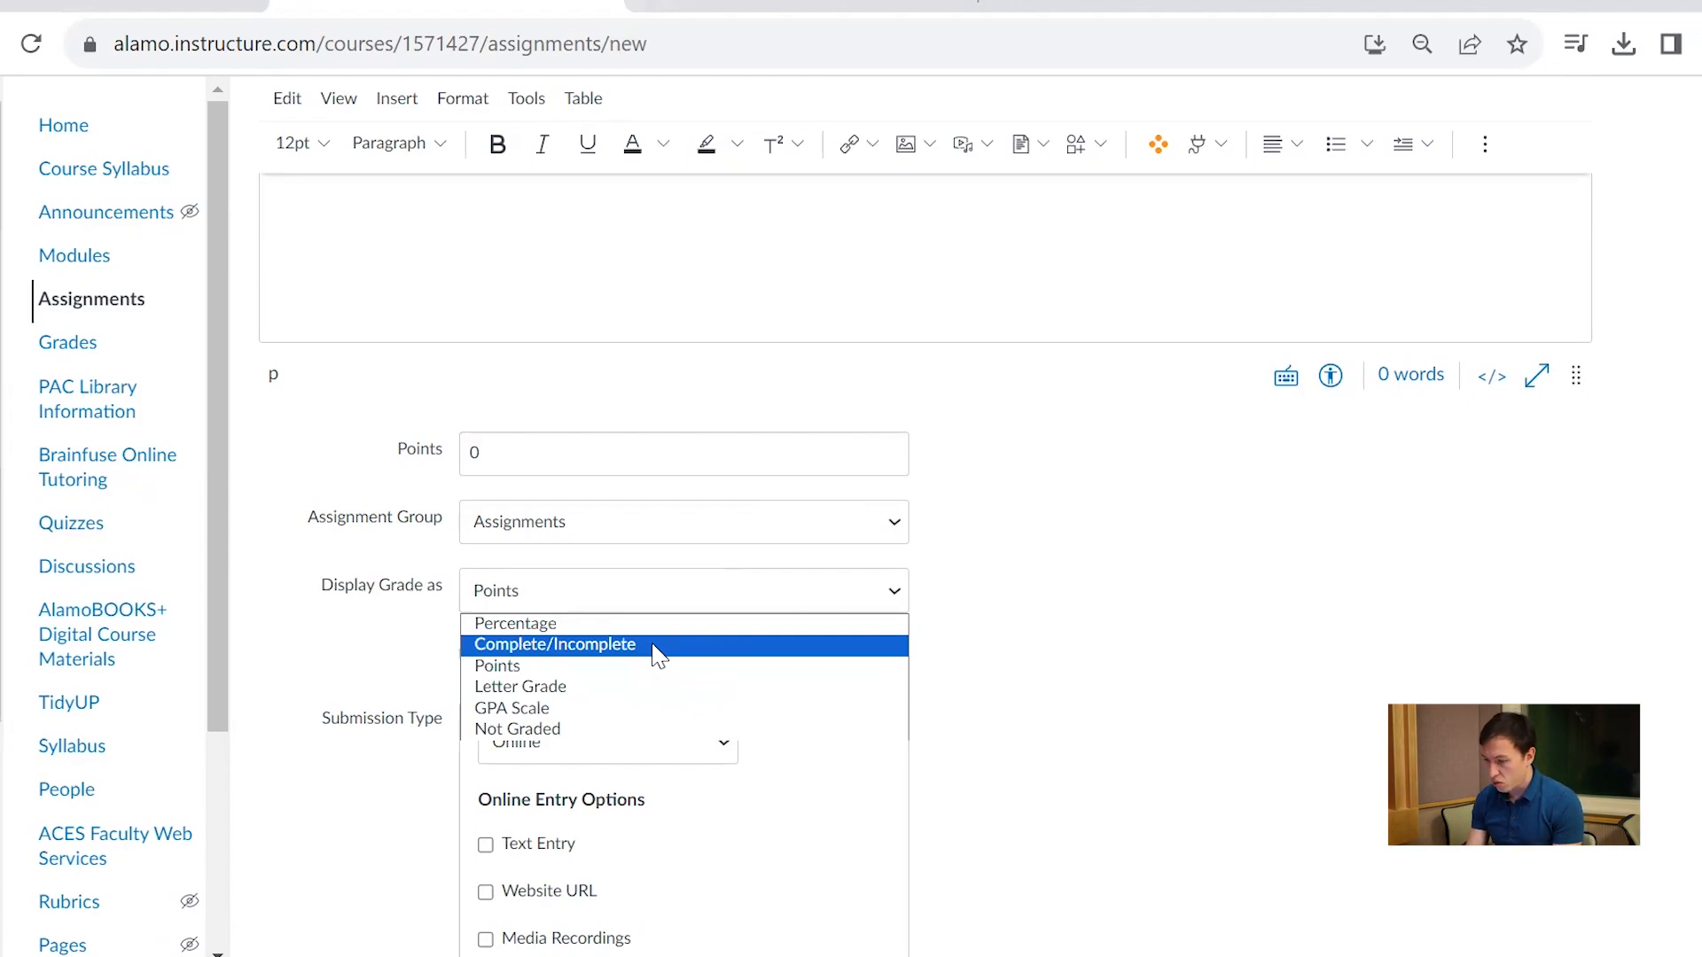
left_click(529, 732)
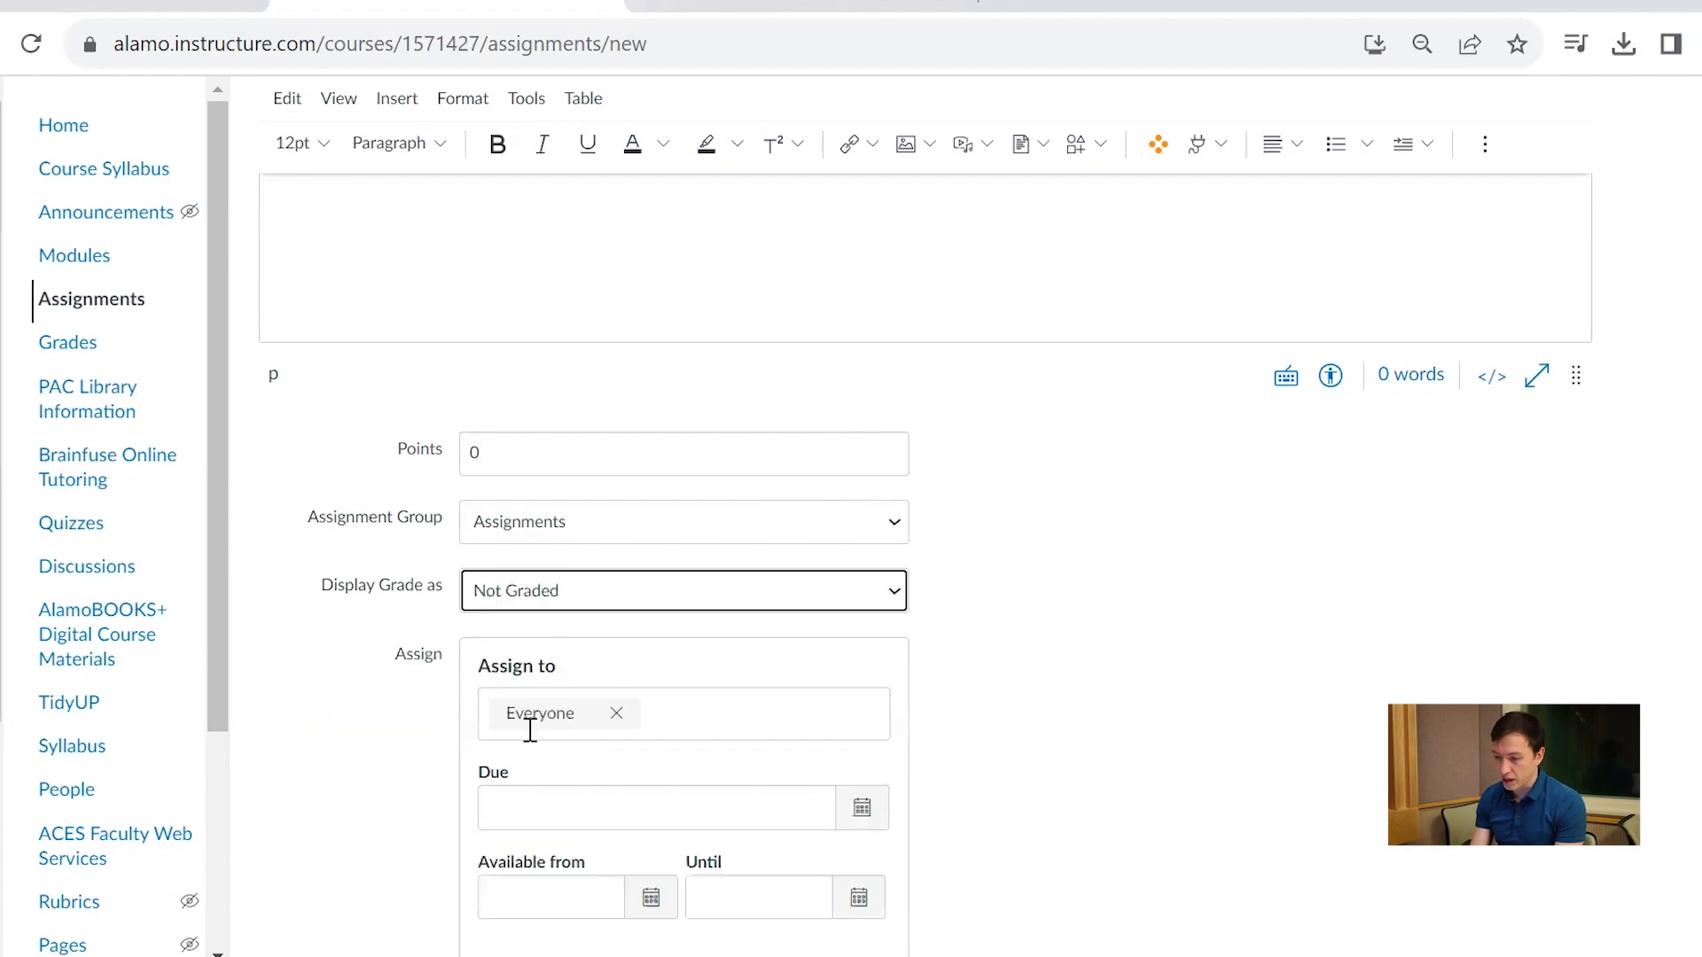
left_click(741, 594)
left_click(604, 668)
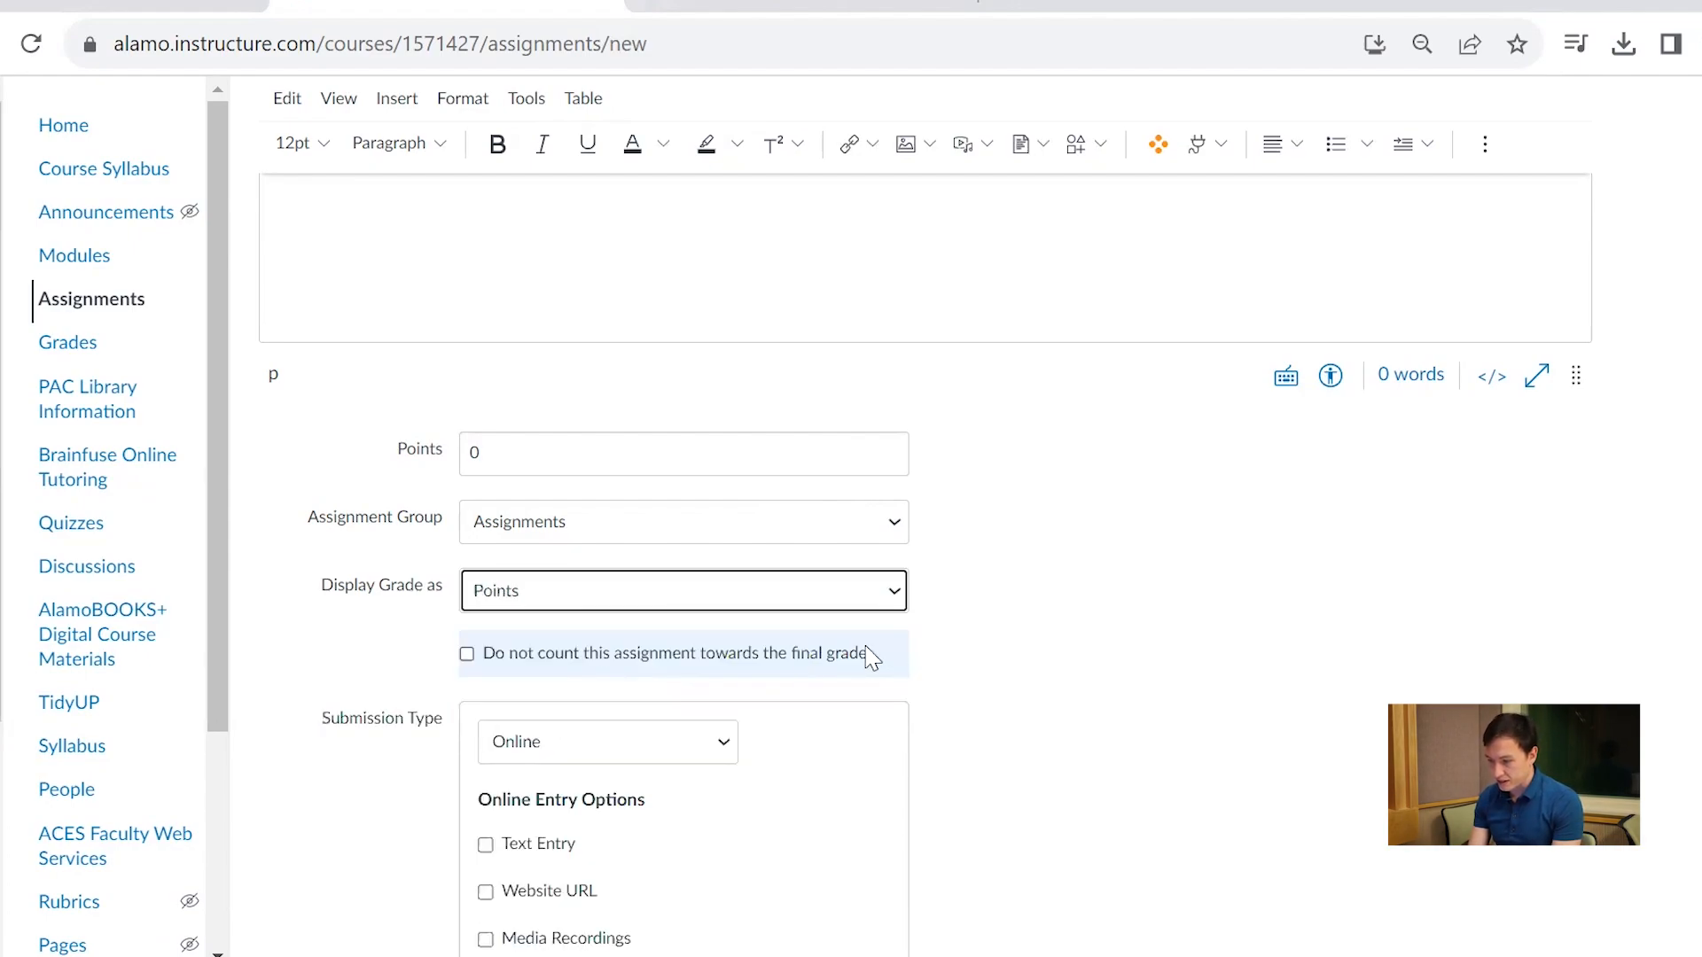
Name the new assignment "Assignment 23456"
scroll(966, 589, "up", 5)
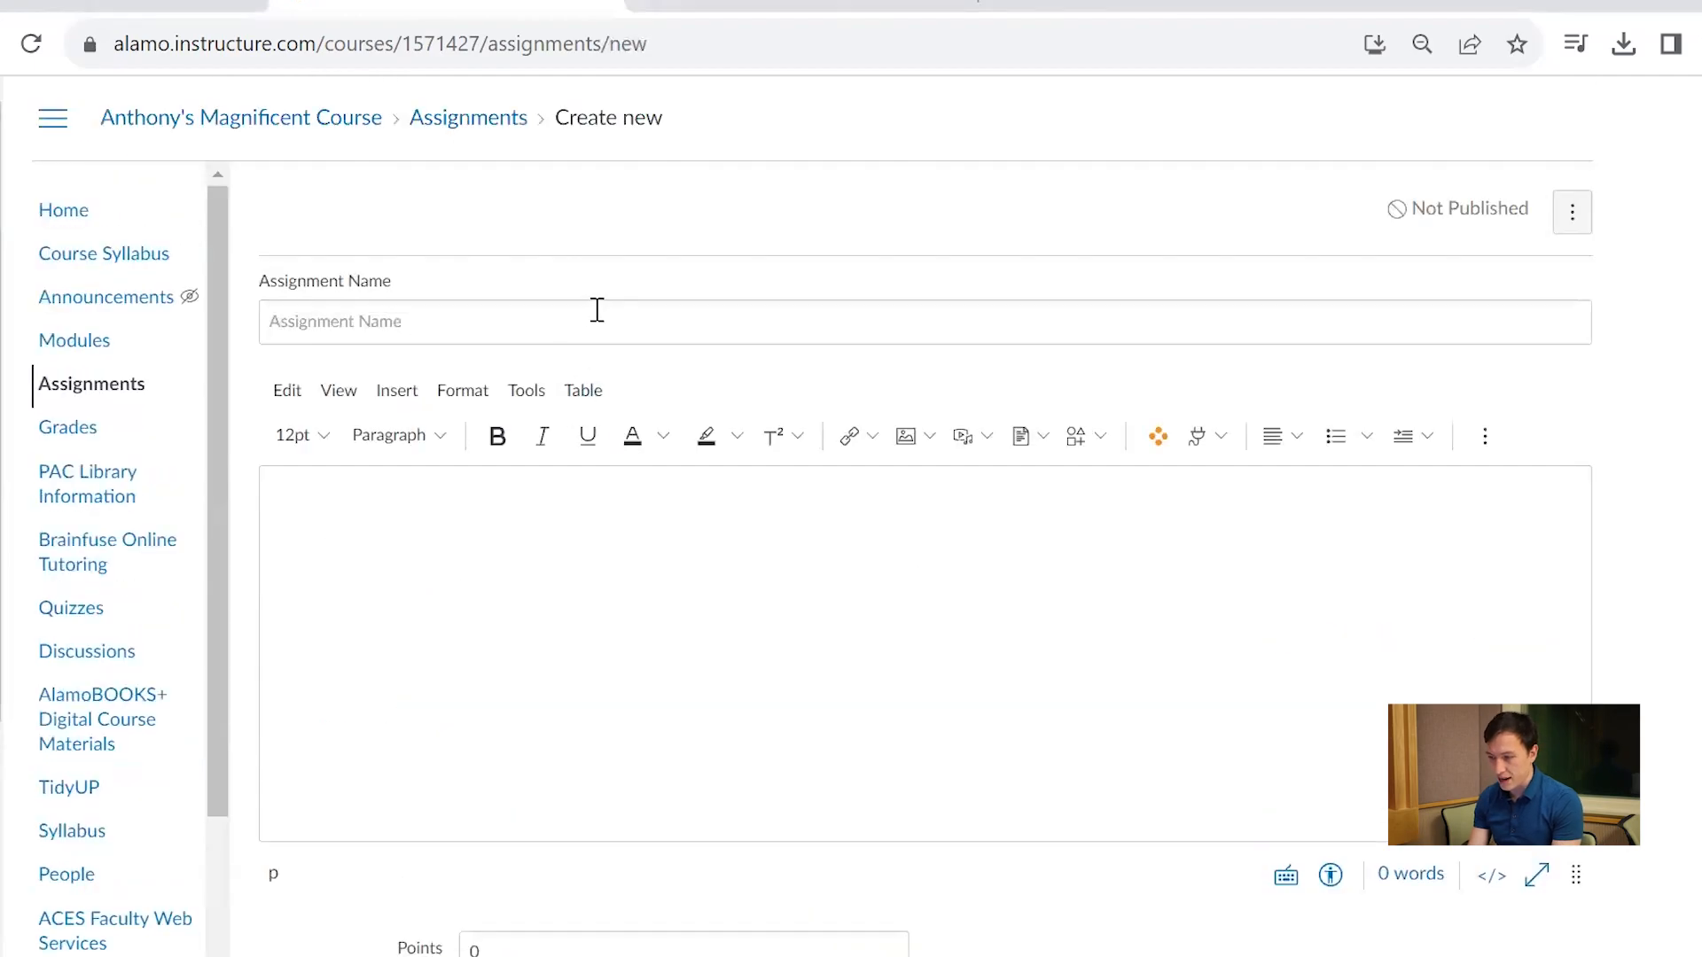
left_click(598, 309)
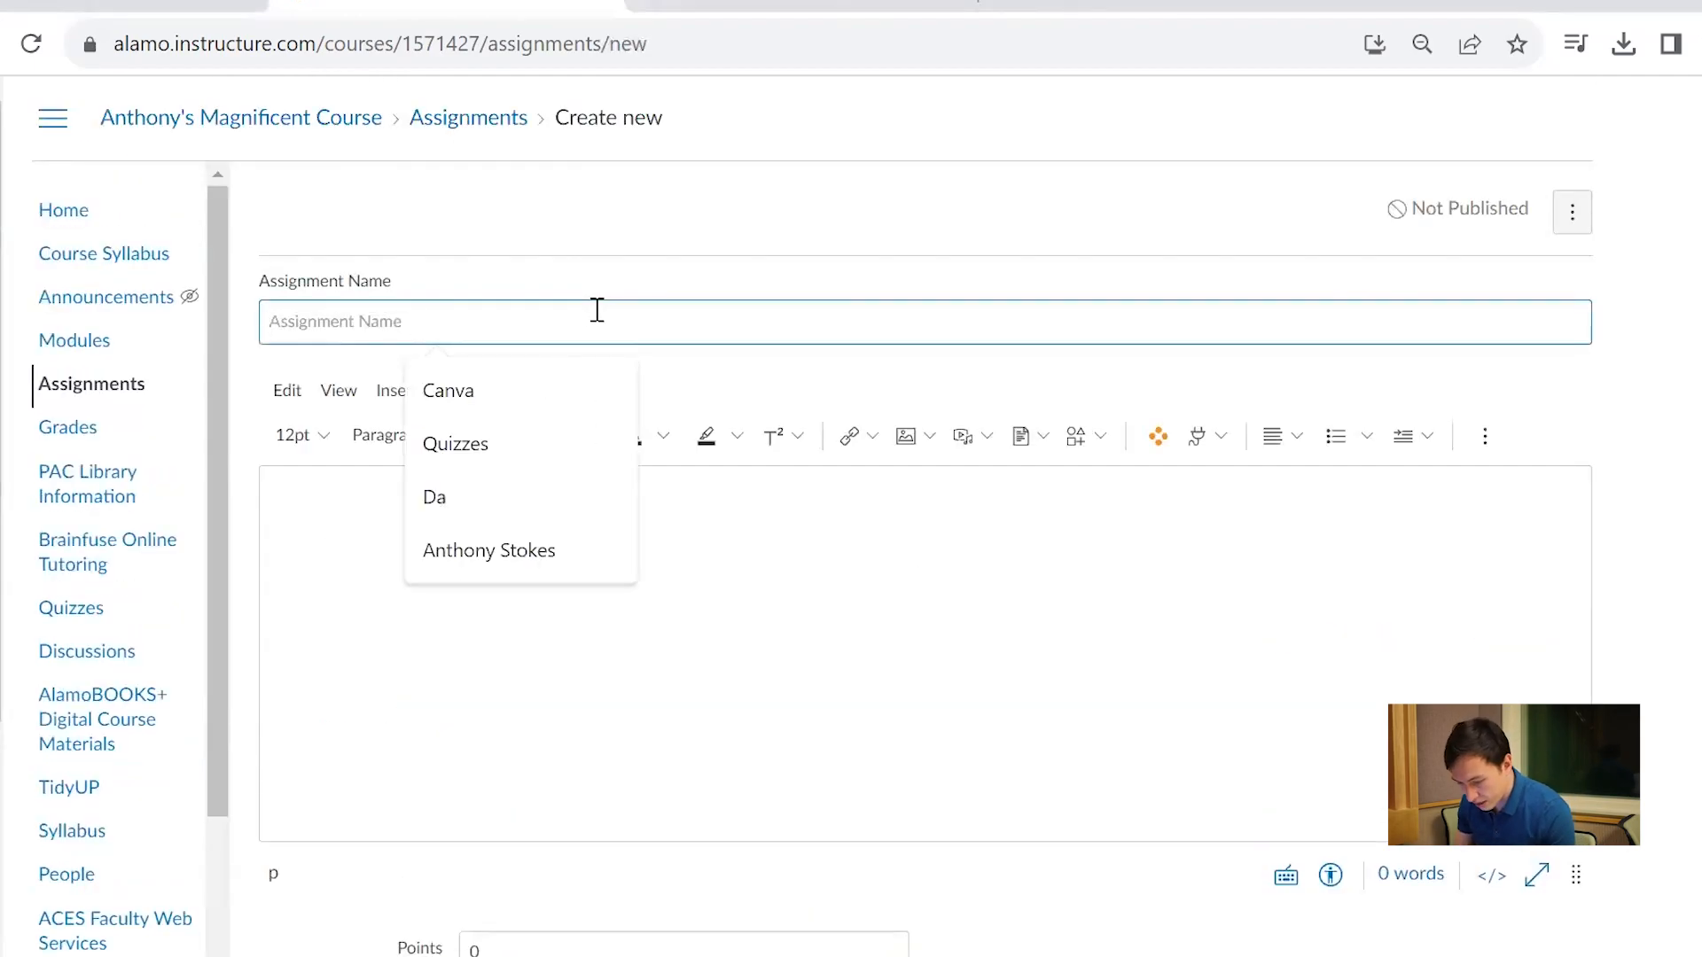
type("Assignment")
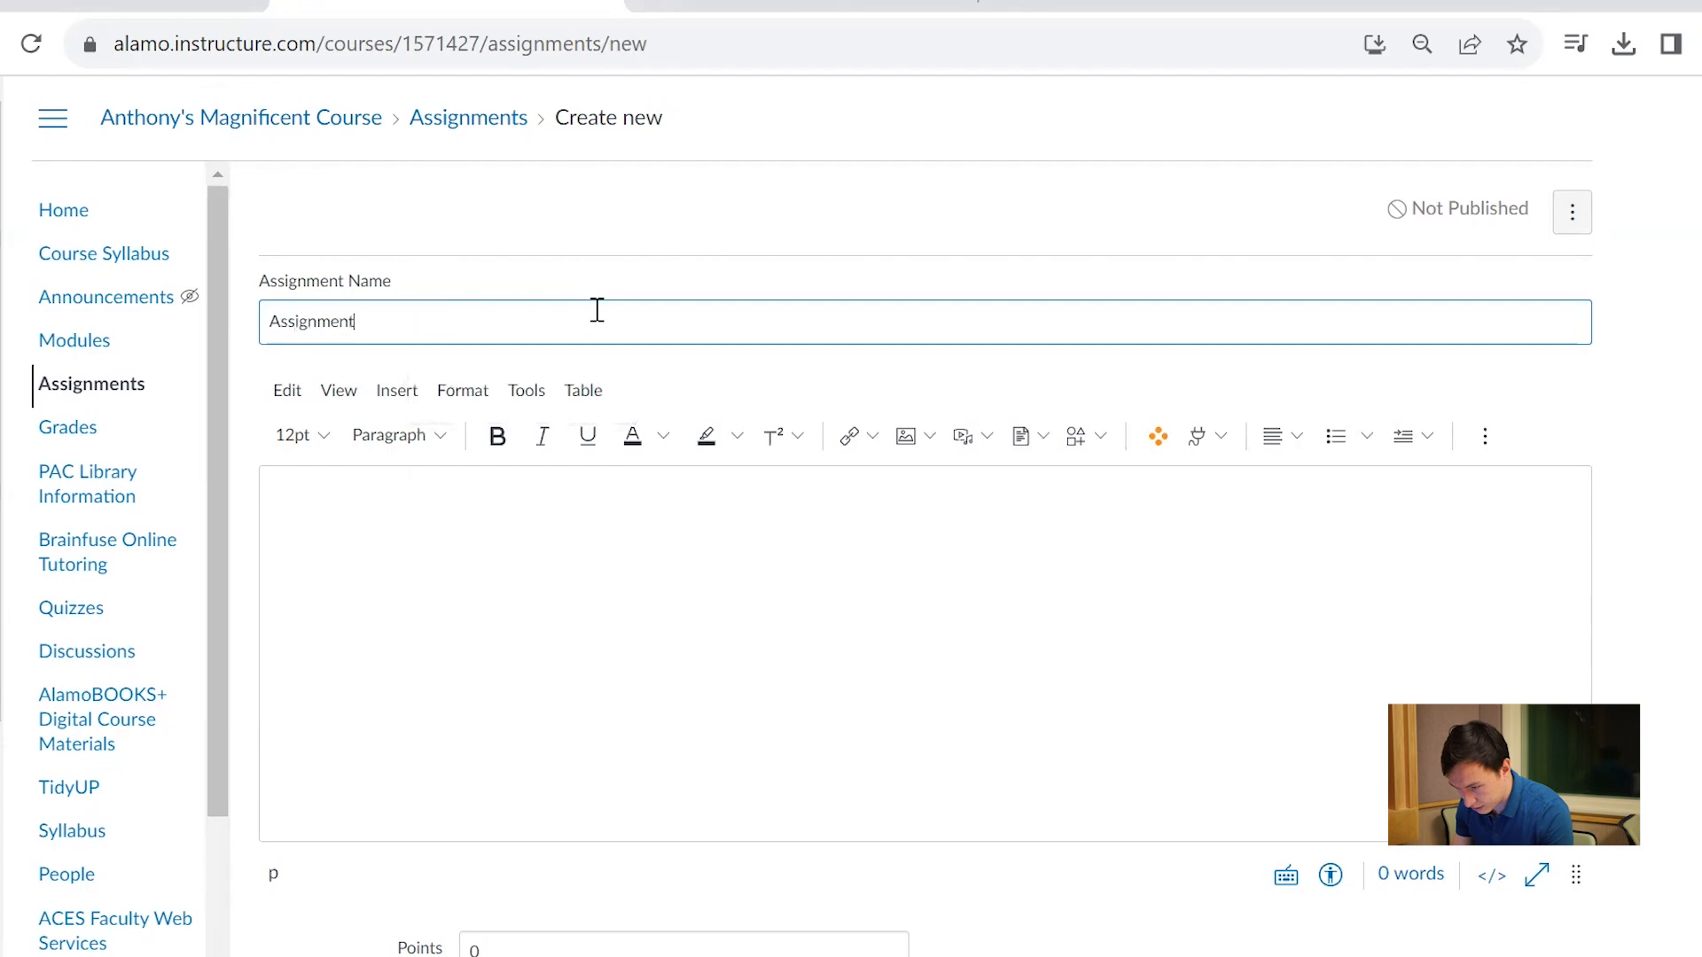
type(" 23456")
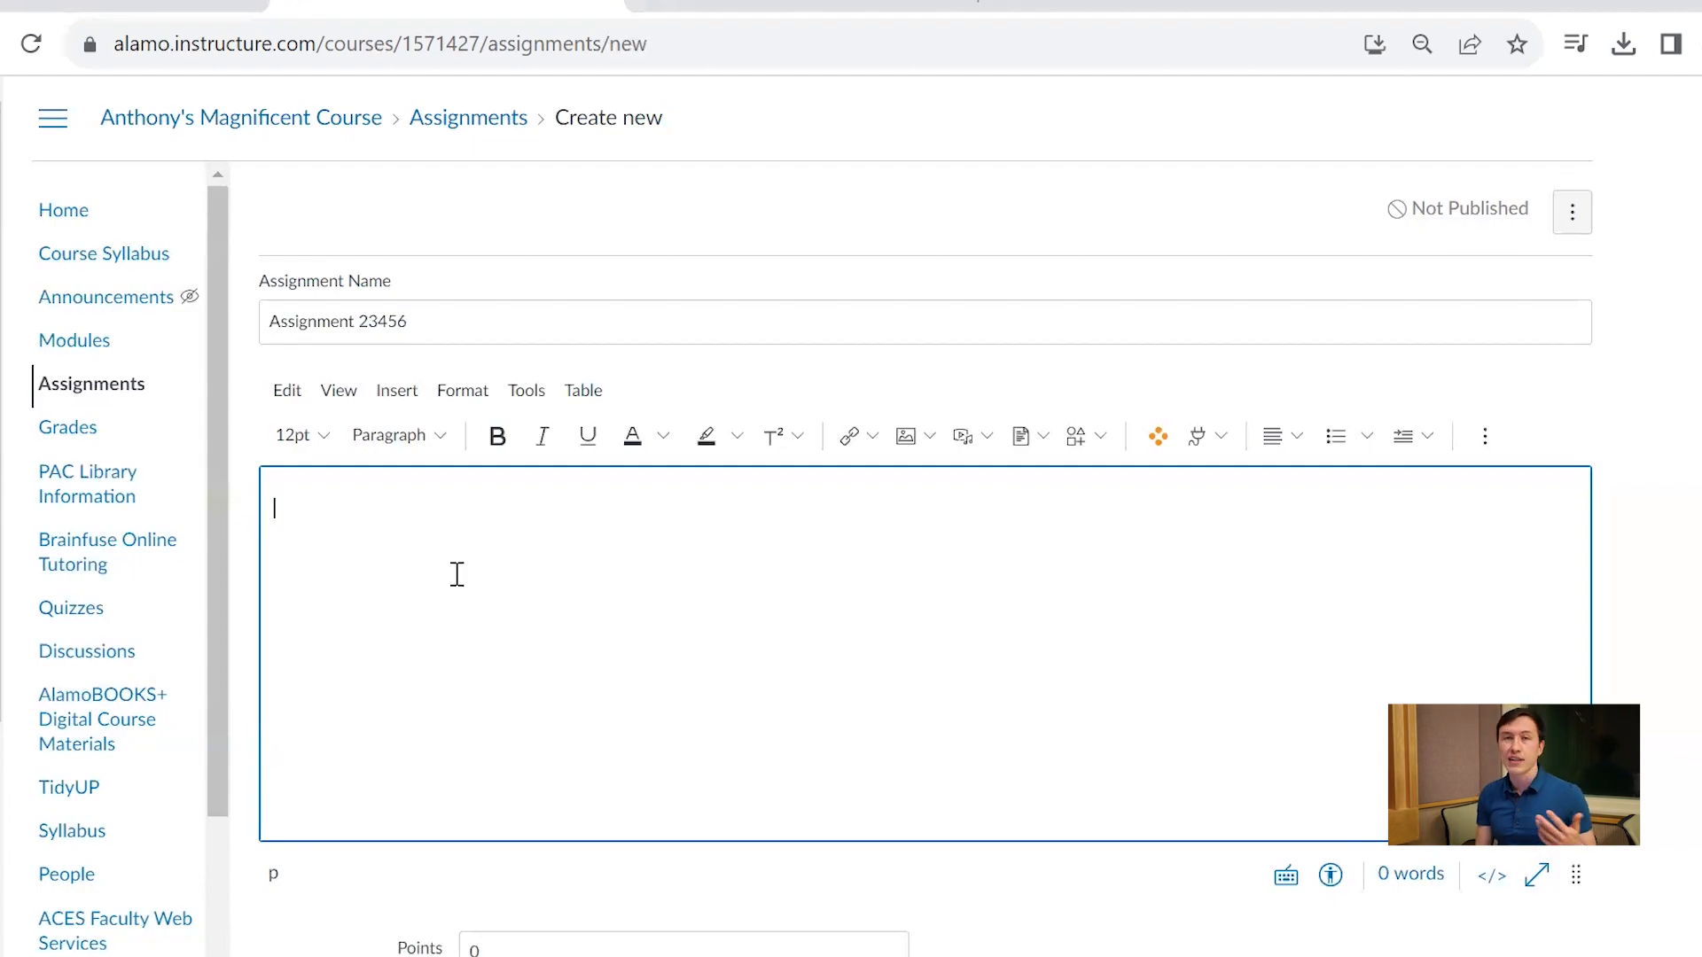
left_click(918, 443)
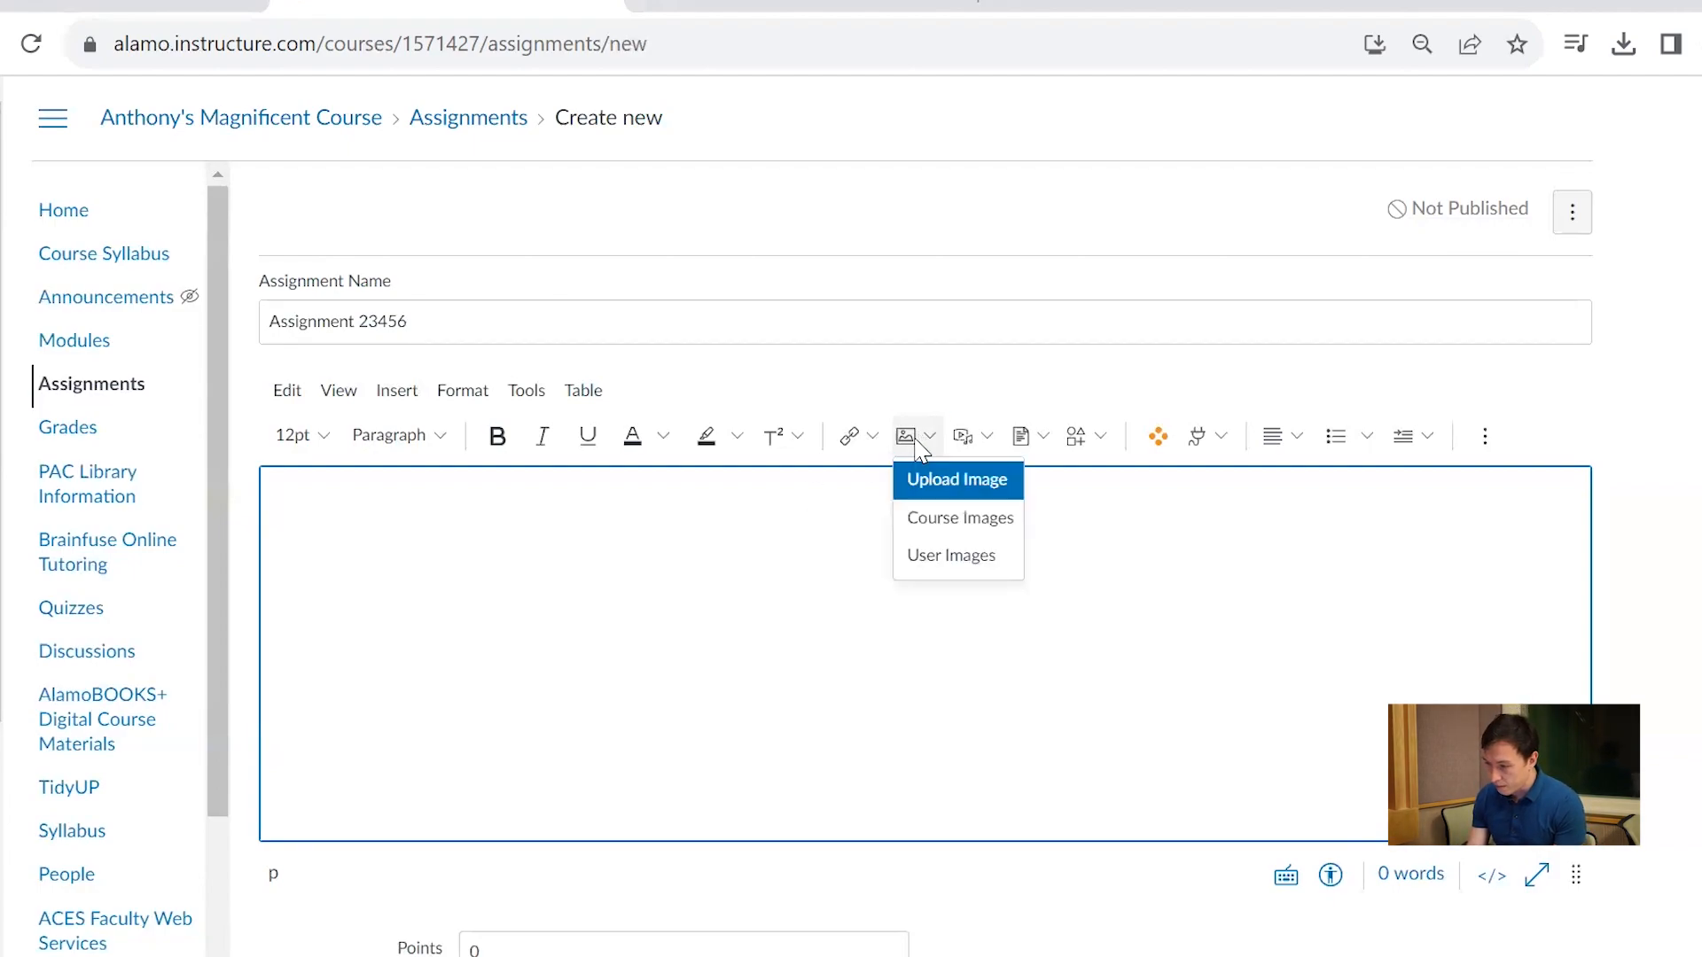
left_click(975, 439)
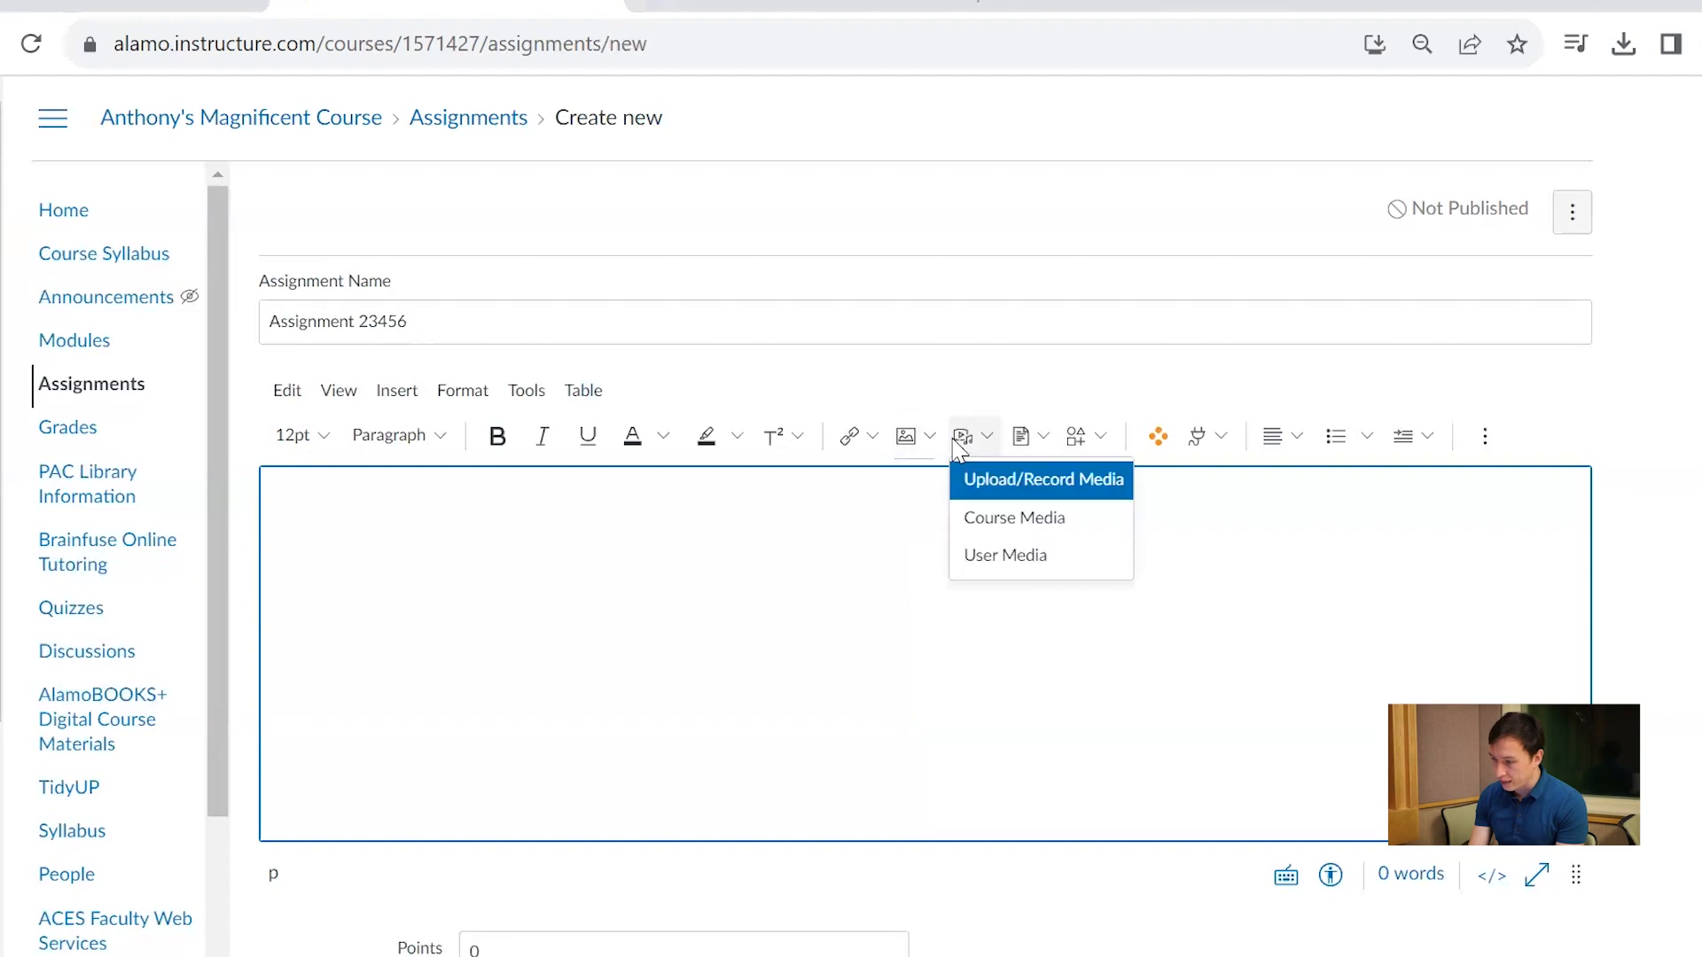
left_click(1011, 383)
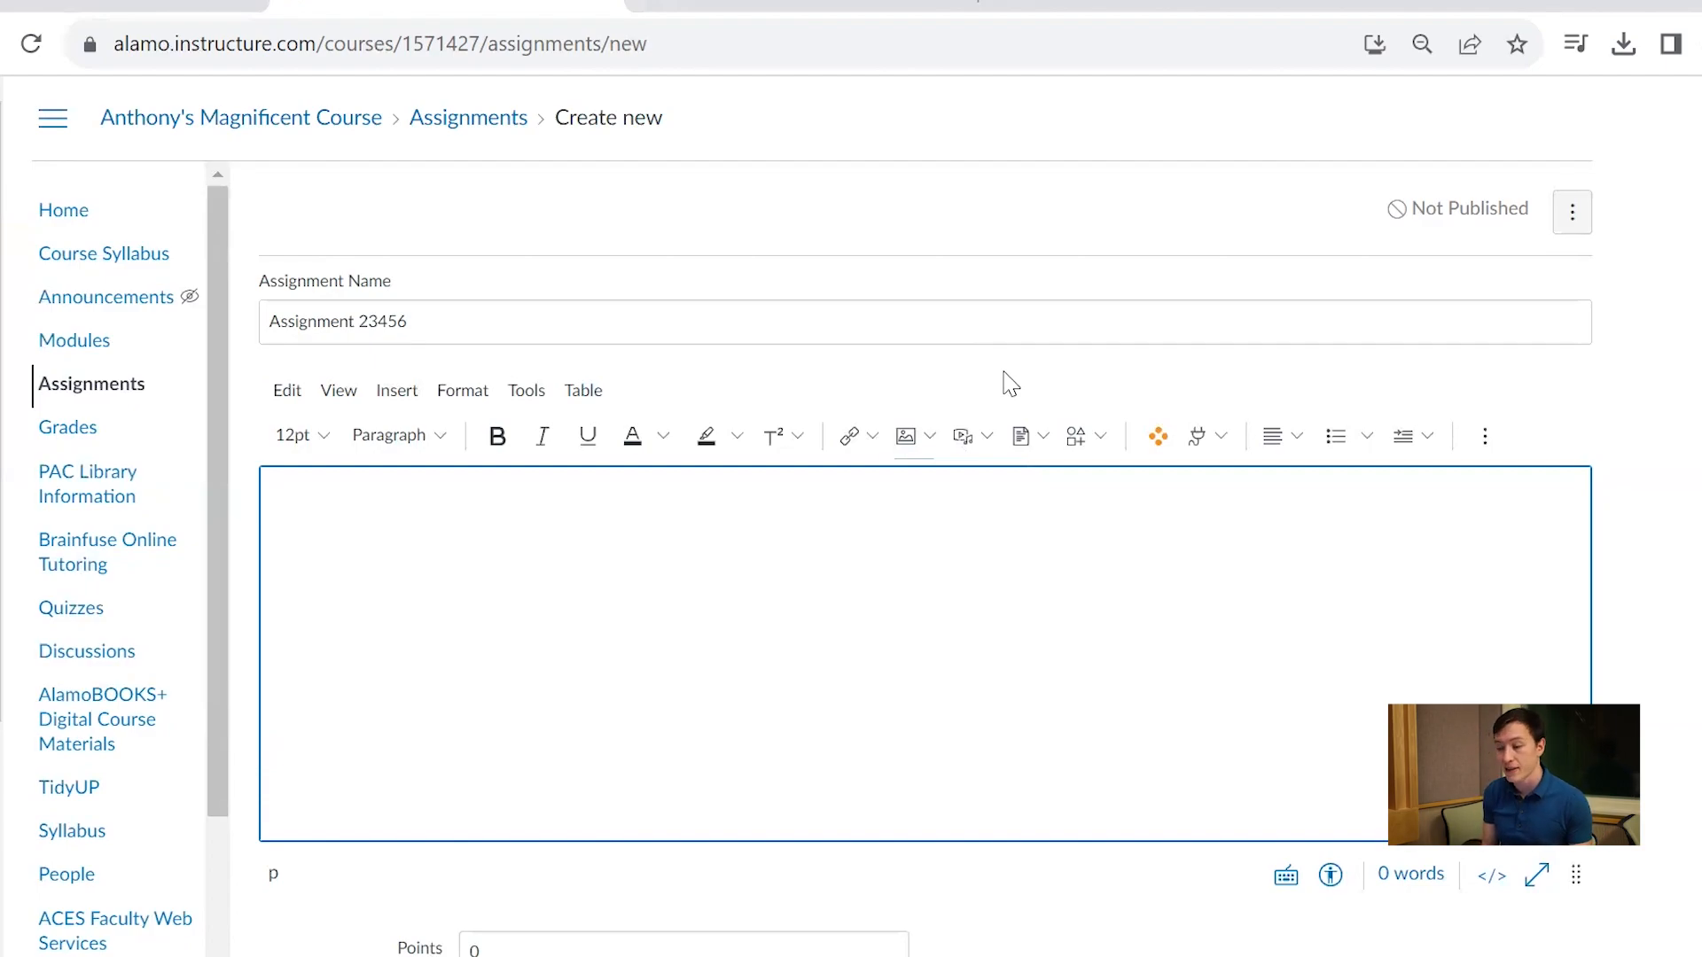
Write "Here is assignment 23456." as the assignment's description
left_click(769, 596)
type("H")
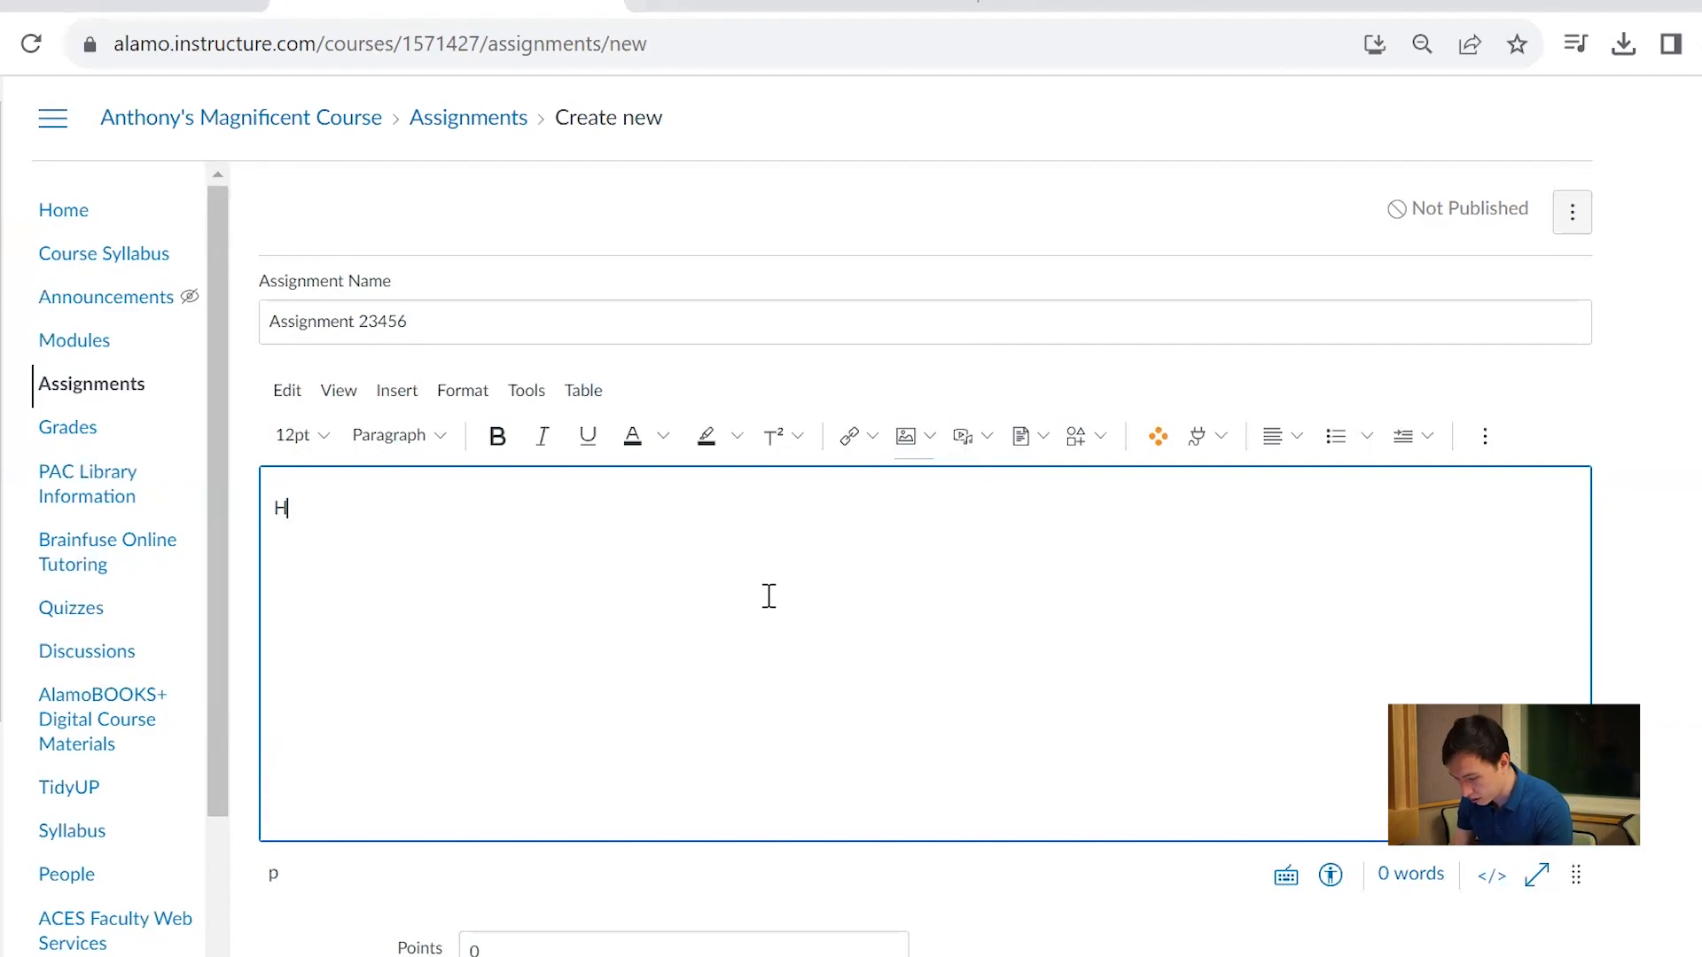
type("ere is a")
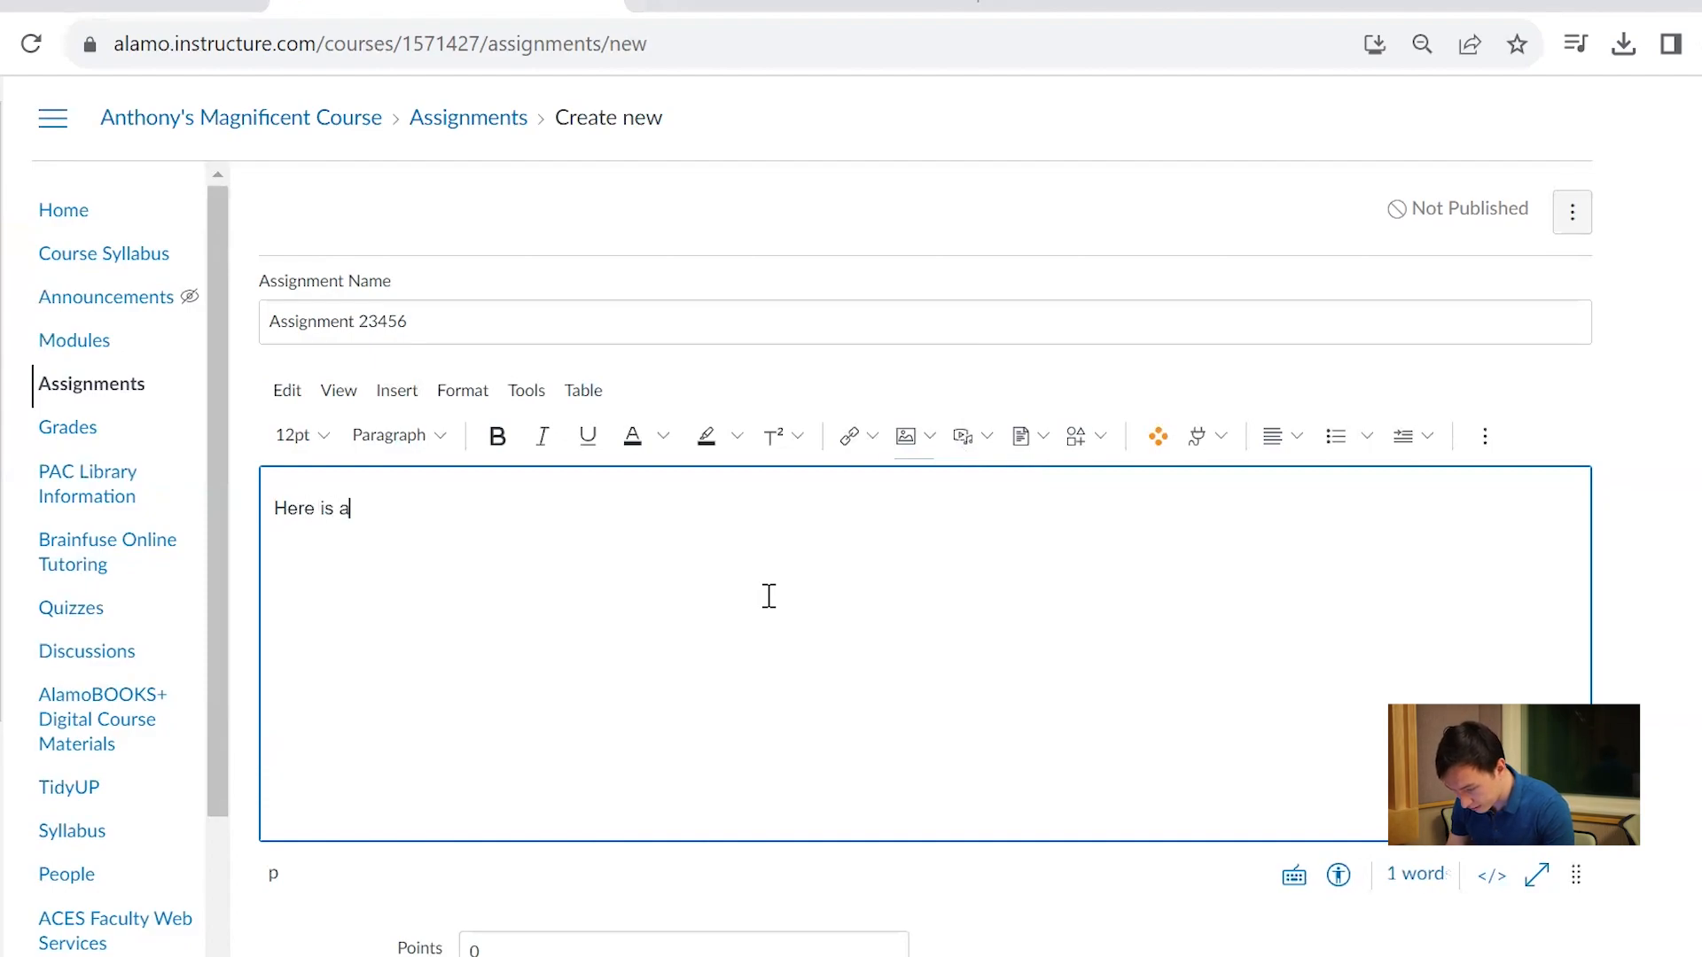
type("ssignmen")
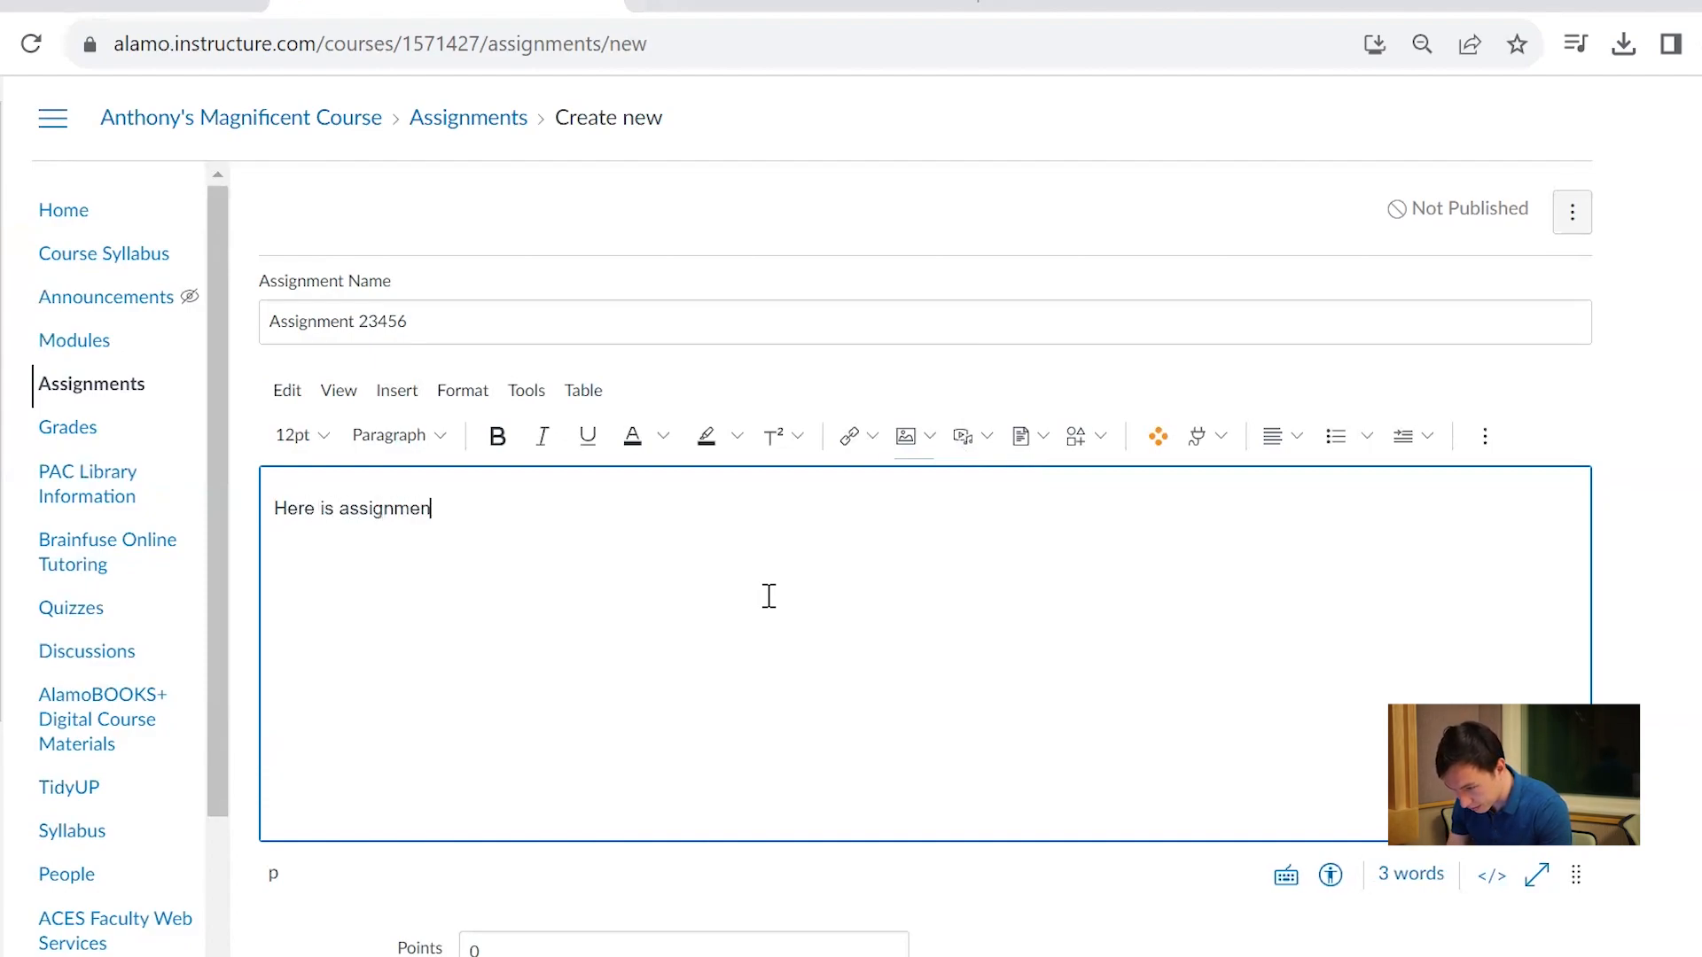
type("t 2345")
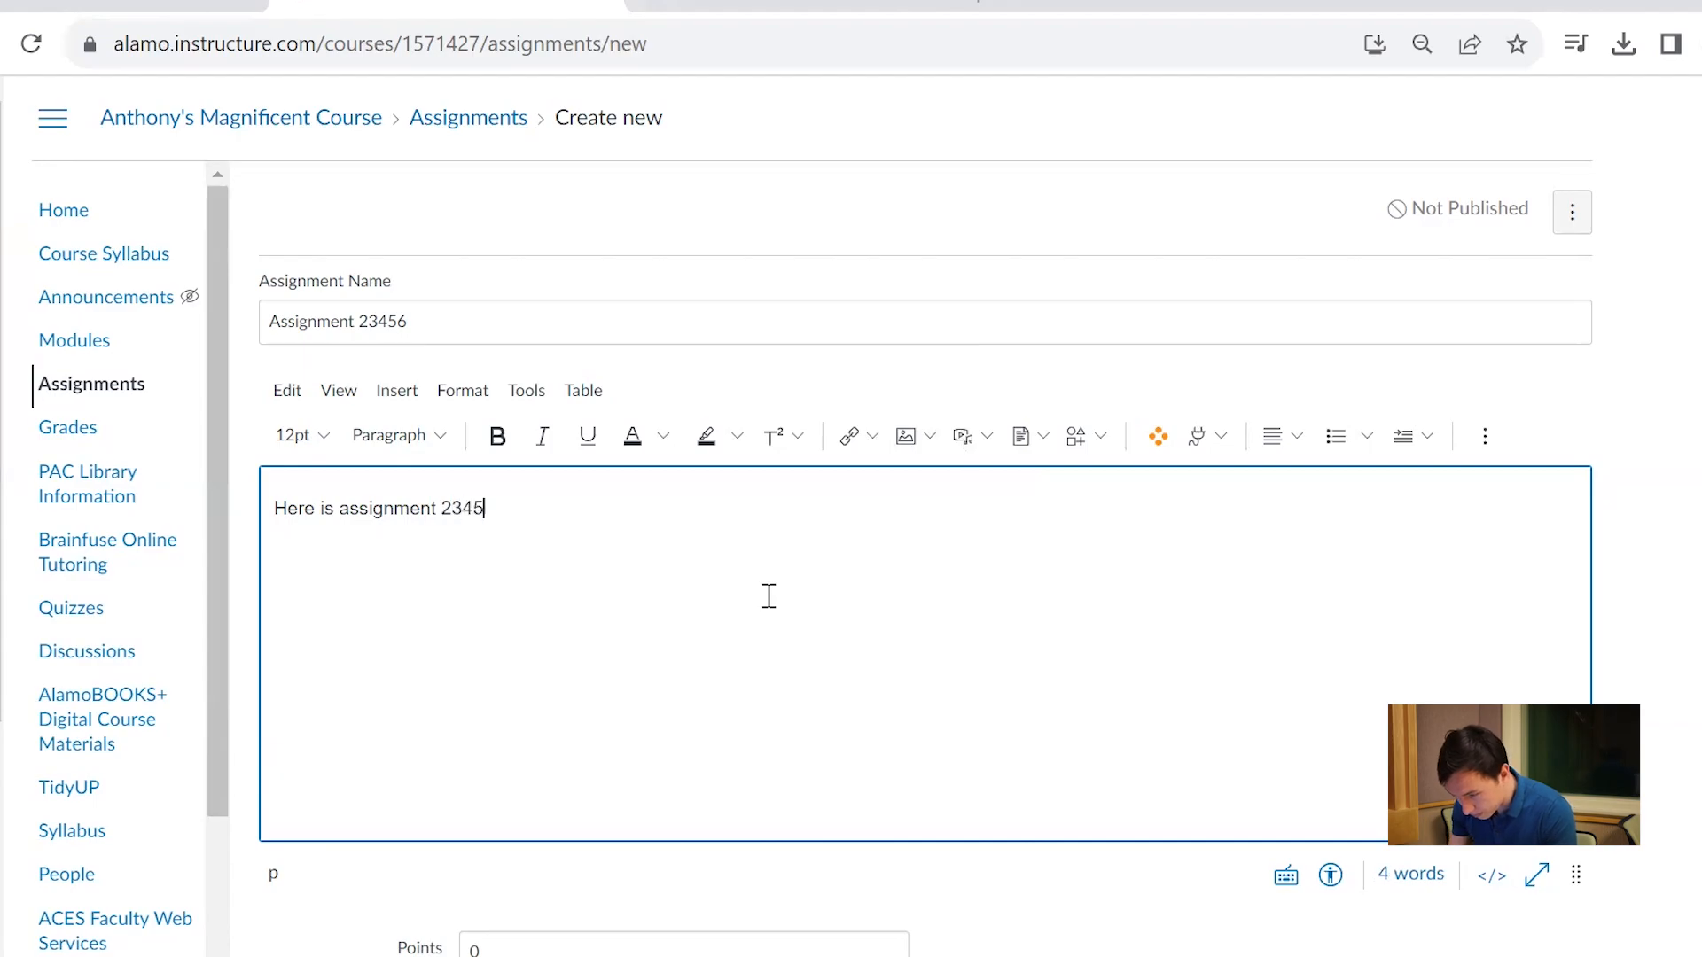
type("6.")
Set the assignment's points to 100
scroll(770, 596, "down", 4)
scroll(769, 595, "up", 4)
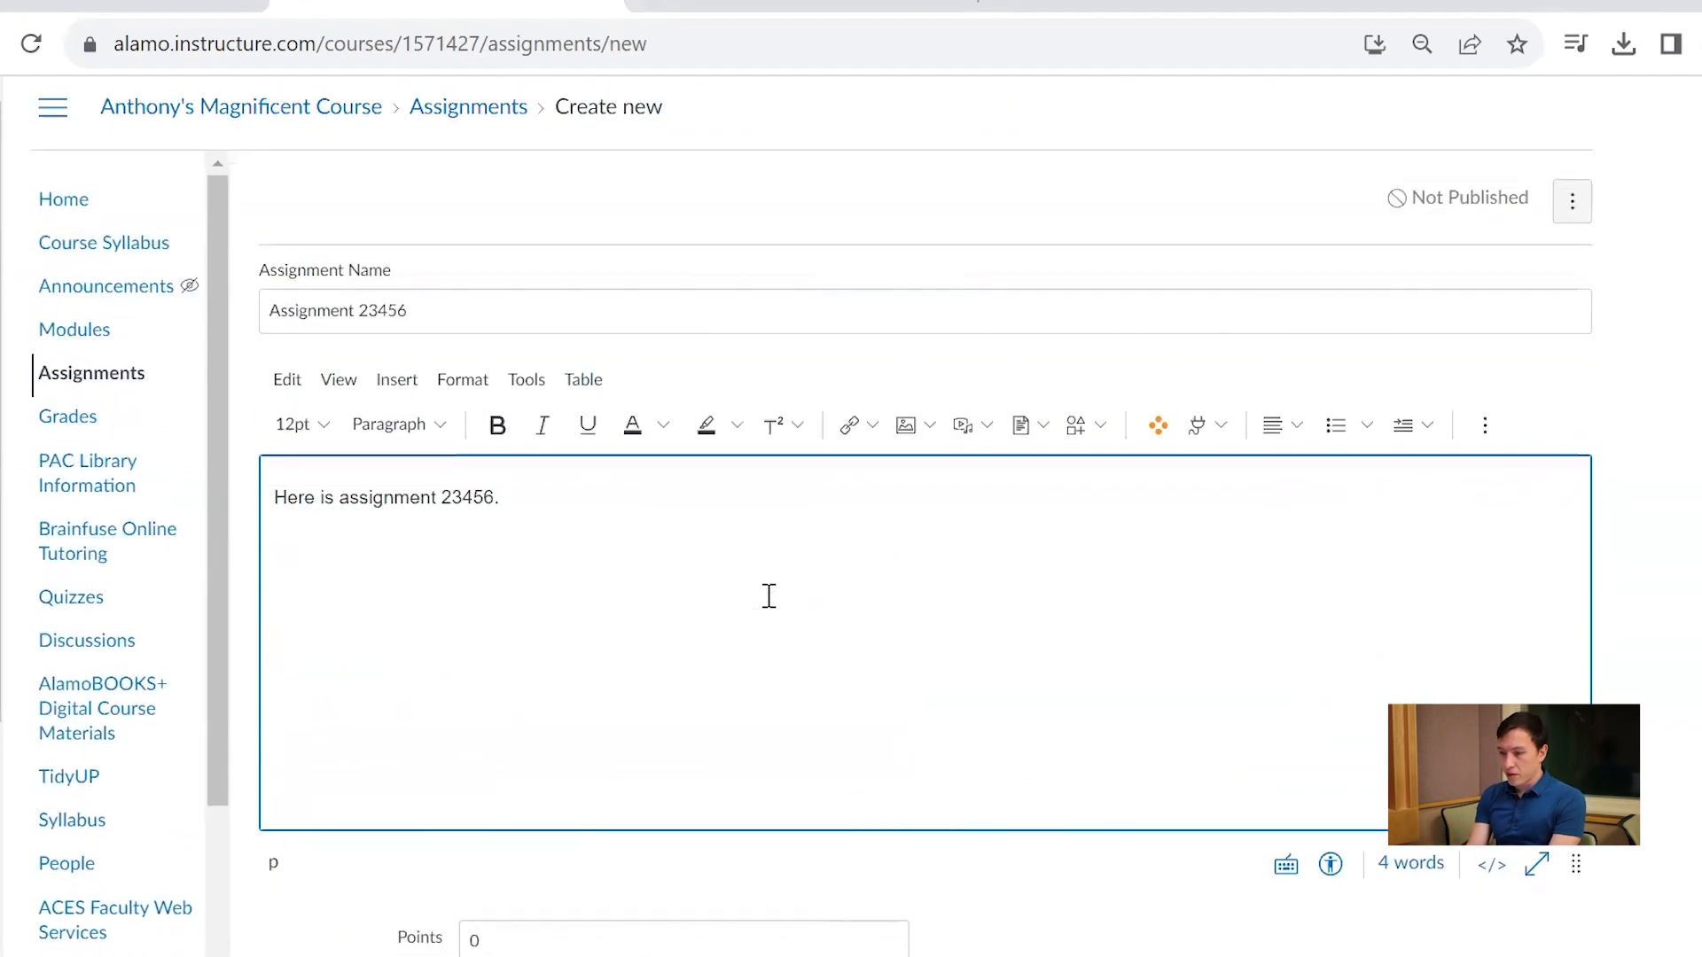
scroll(767, 603, "down", 5)
left_click(732, 476)
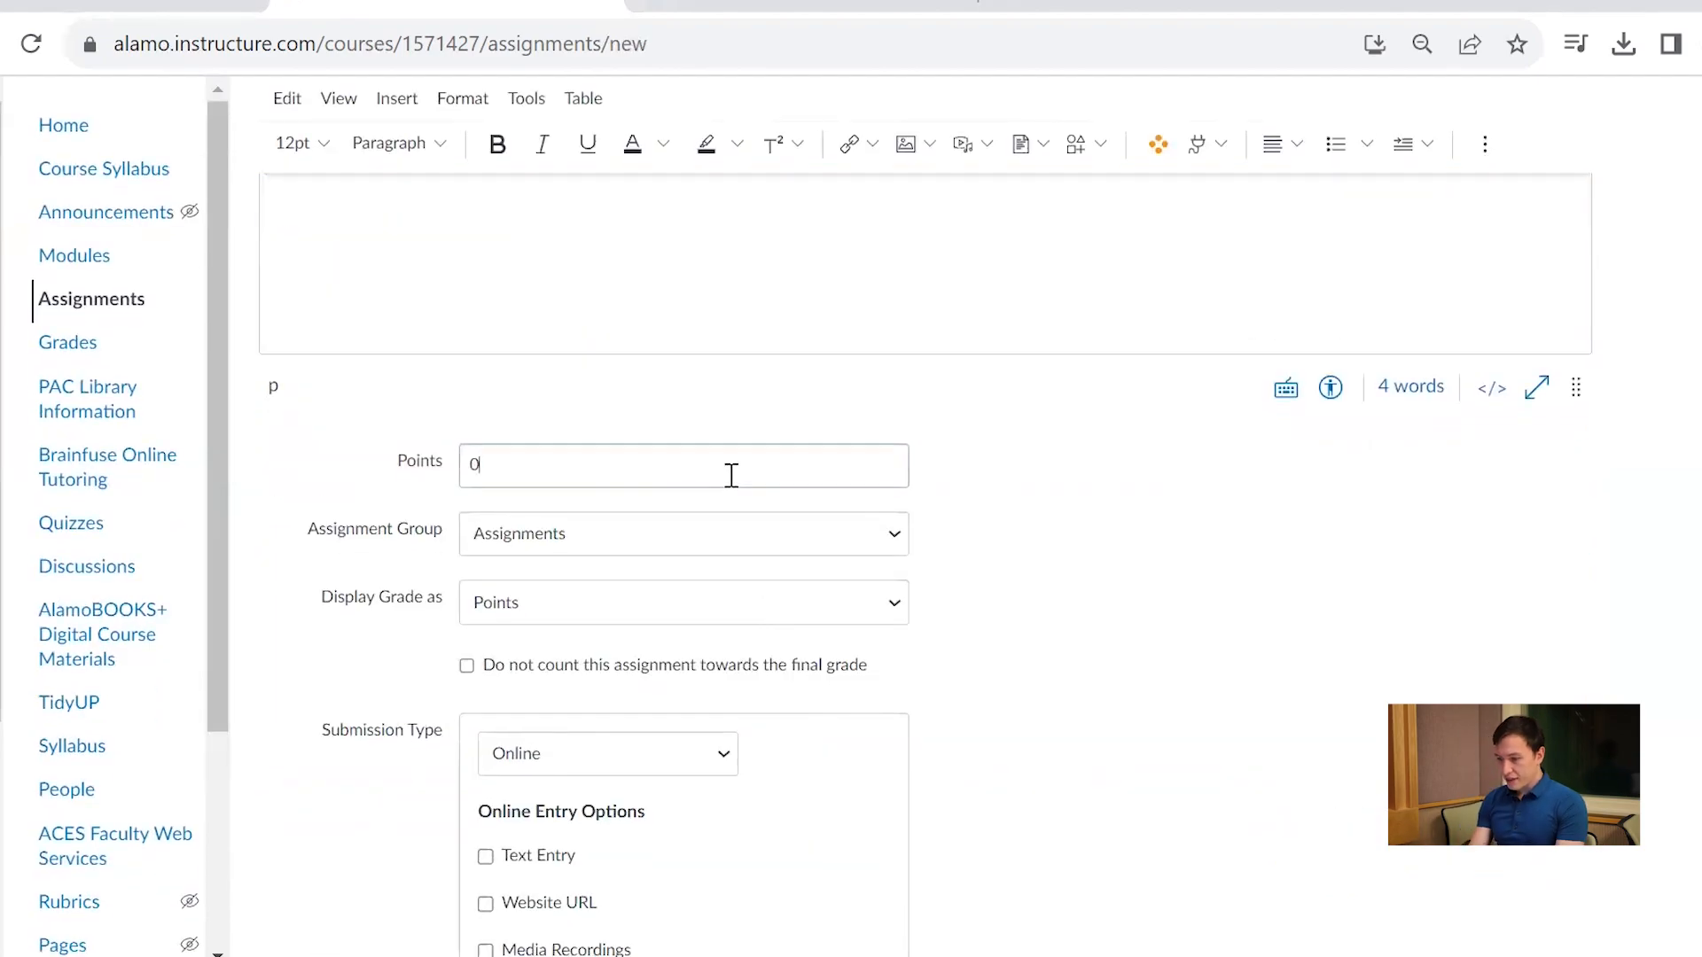
key("BackSpace")
type("100")
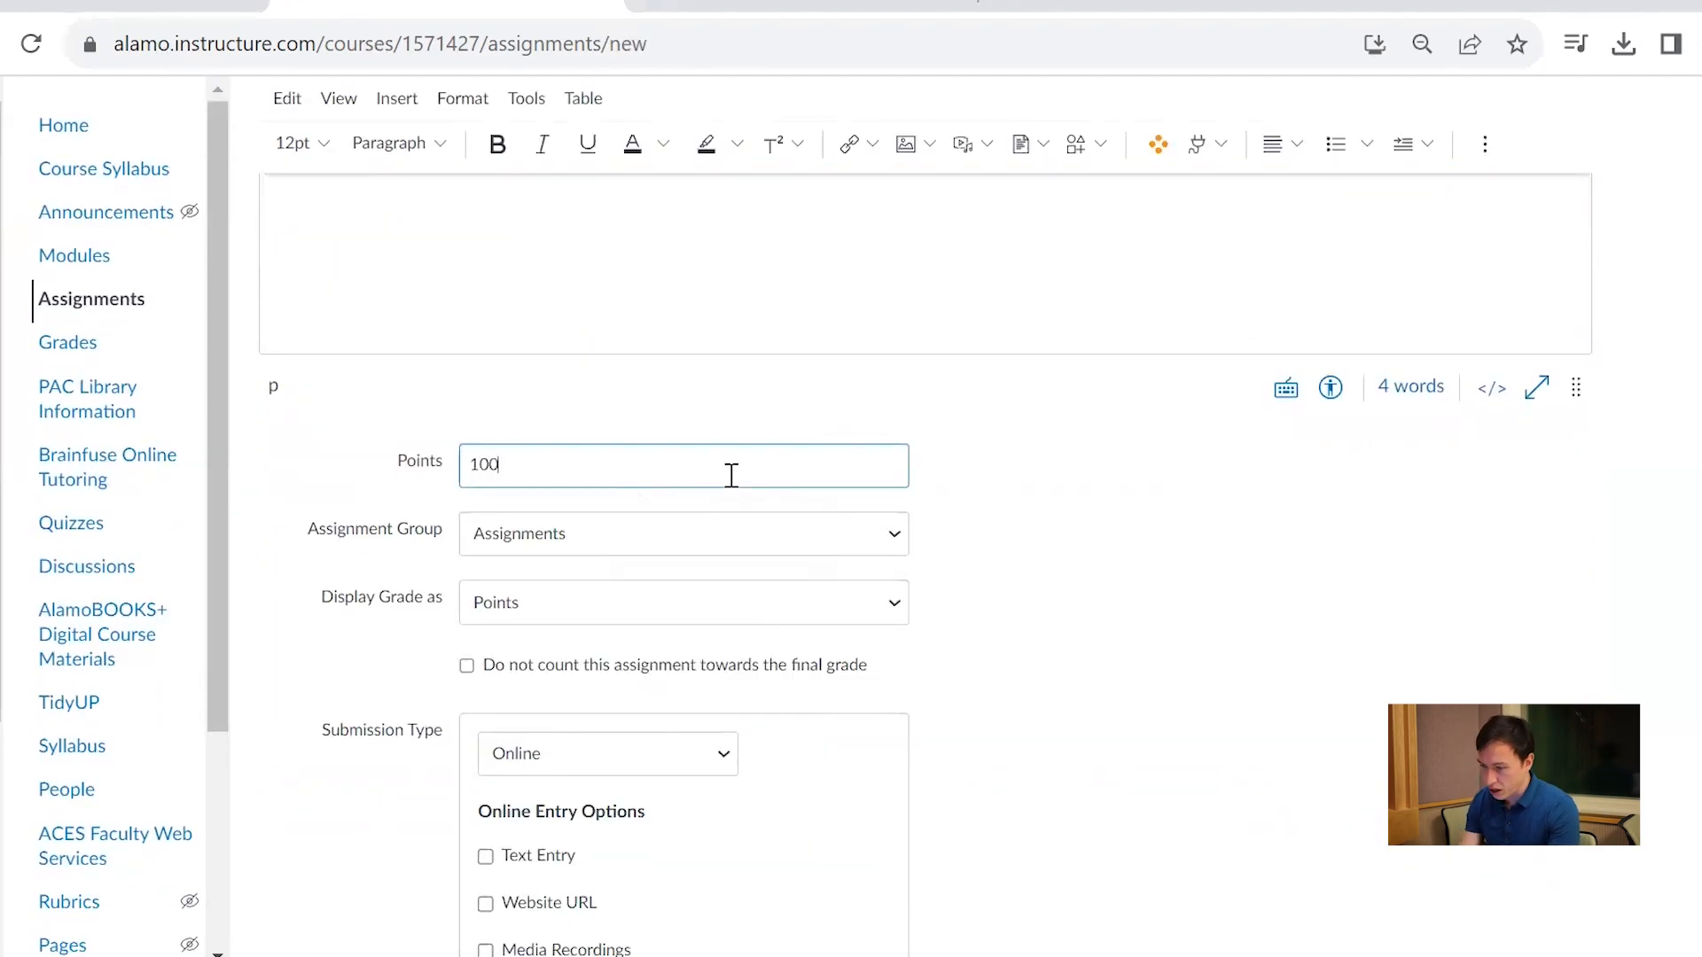
left_click(1152, 588)
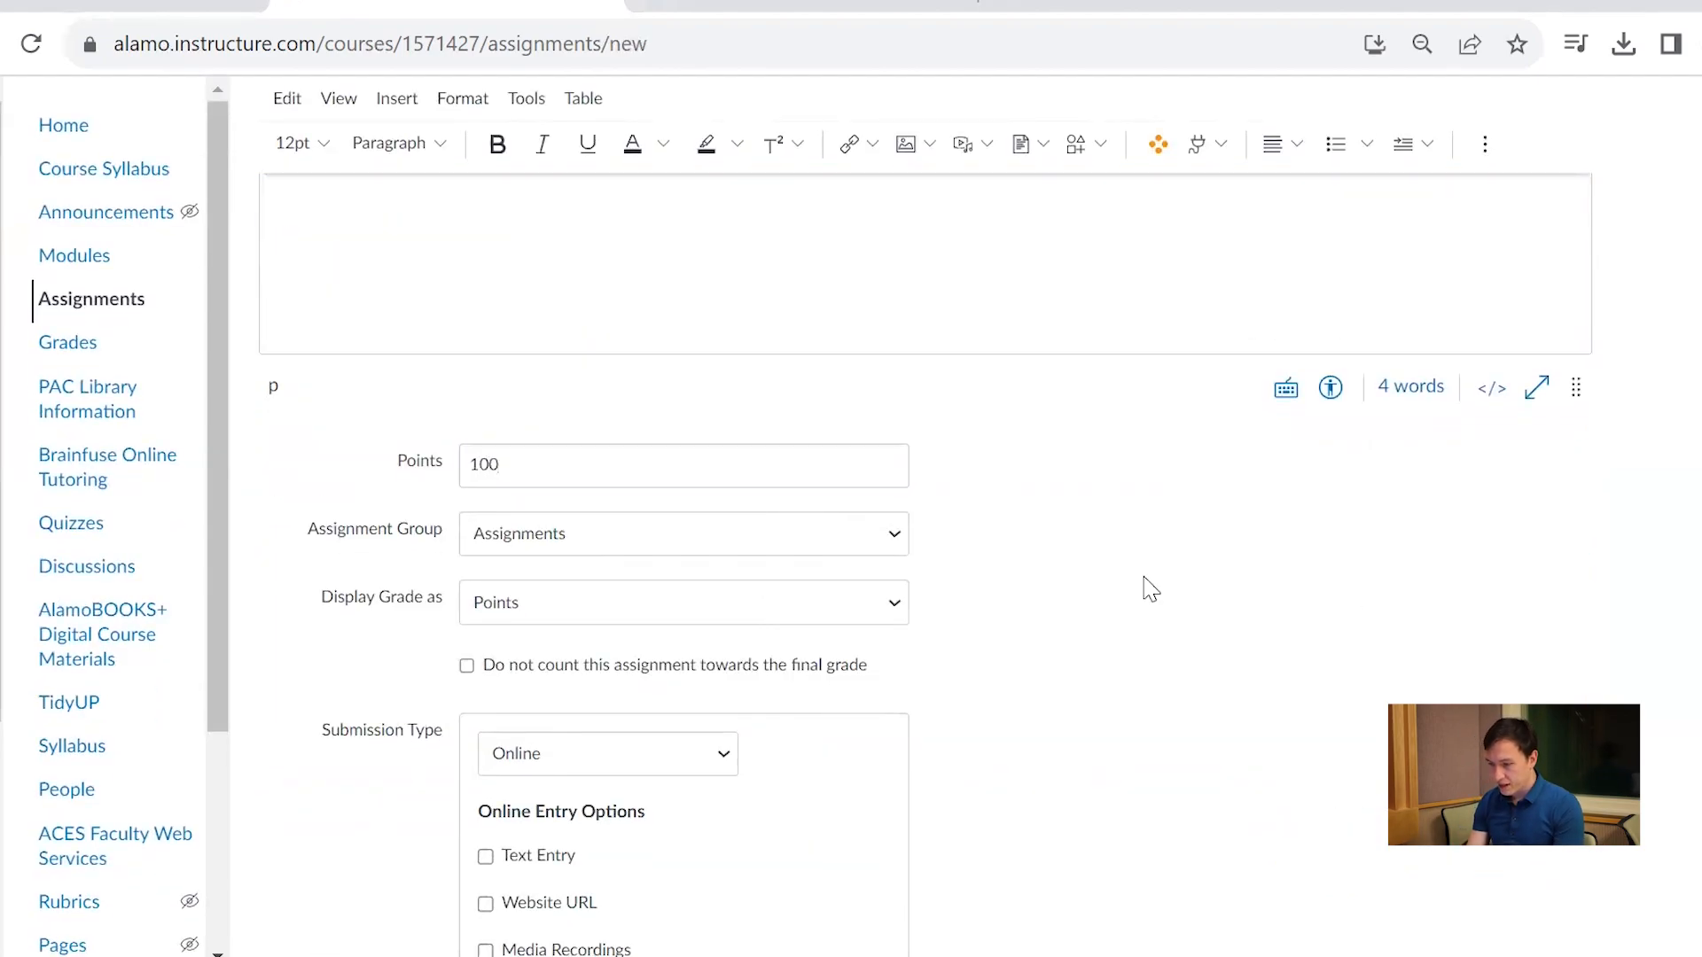
Create a new assignment group named 23456 and place the assignment in it
left_click(625, 552)
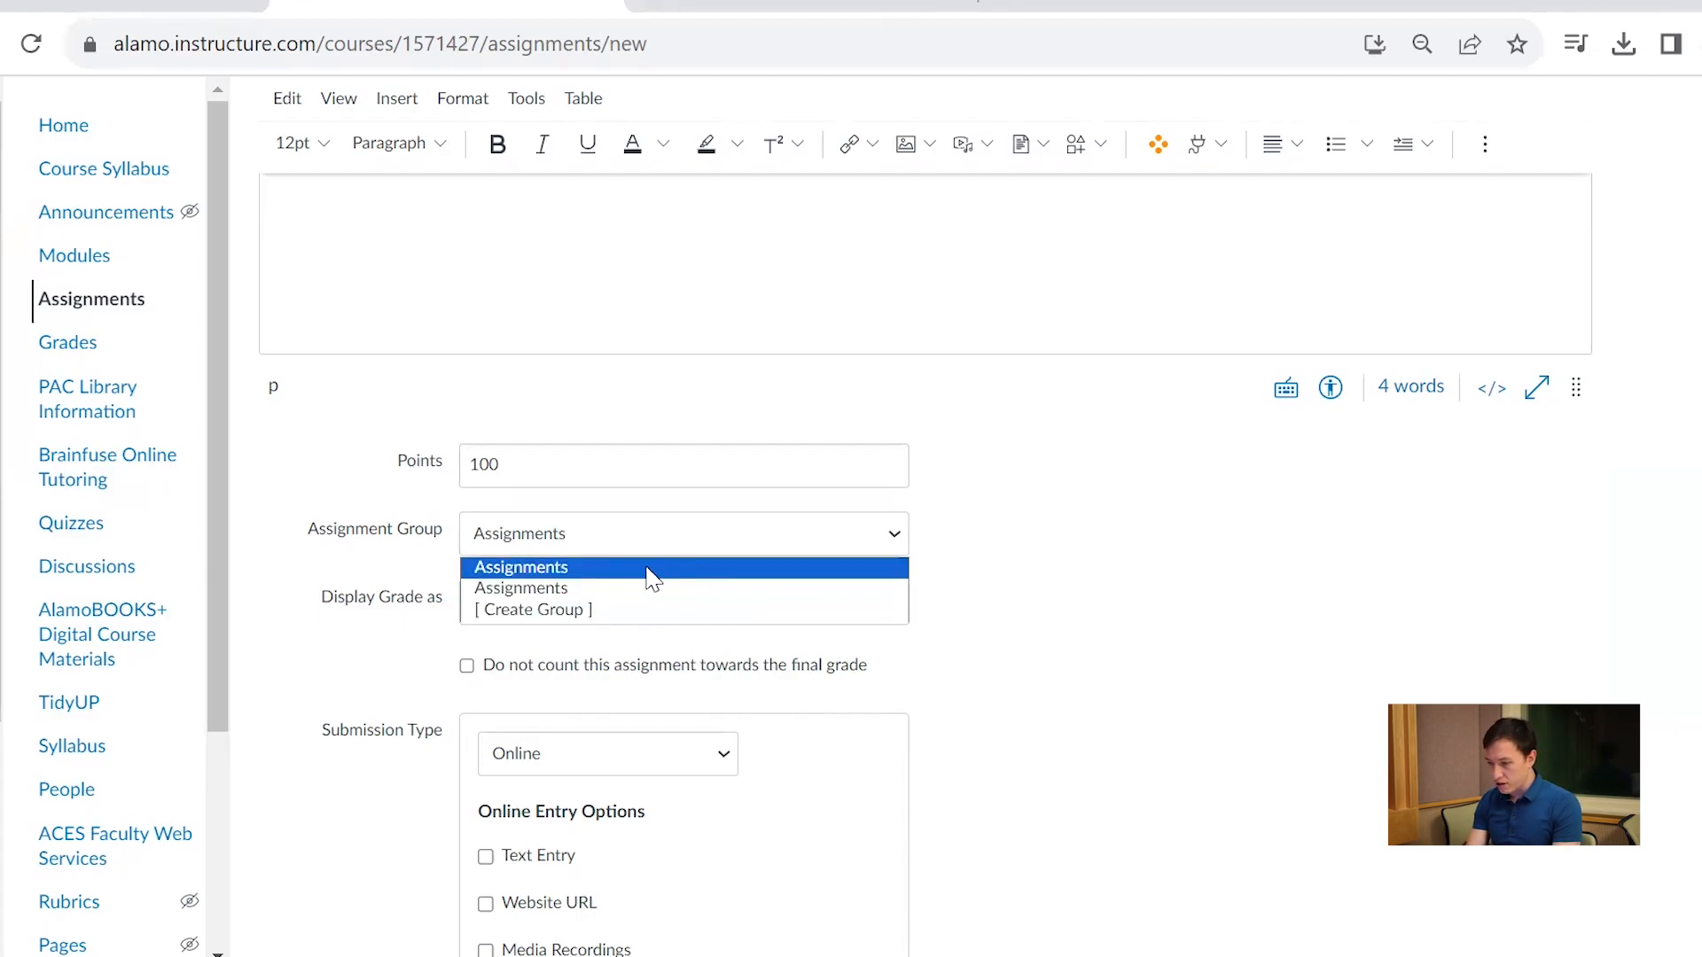
left_click(603, 611)
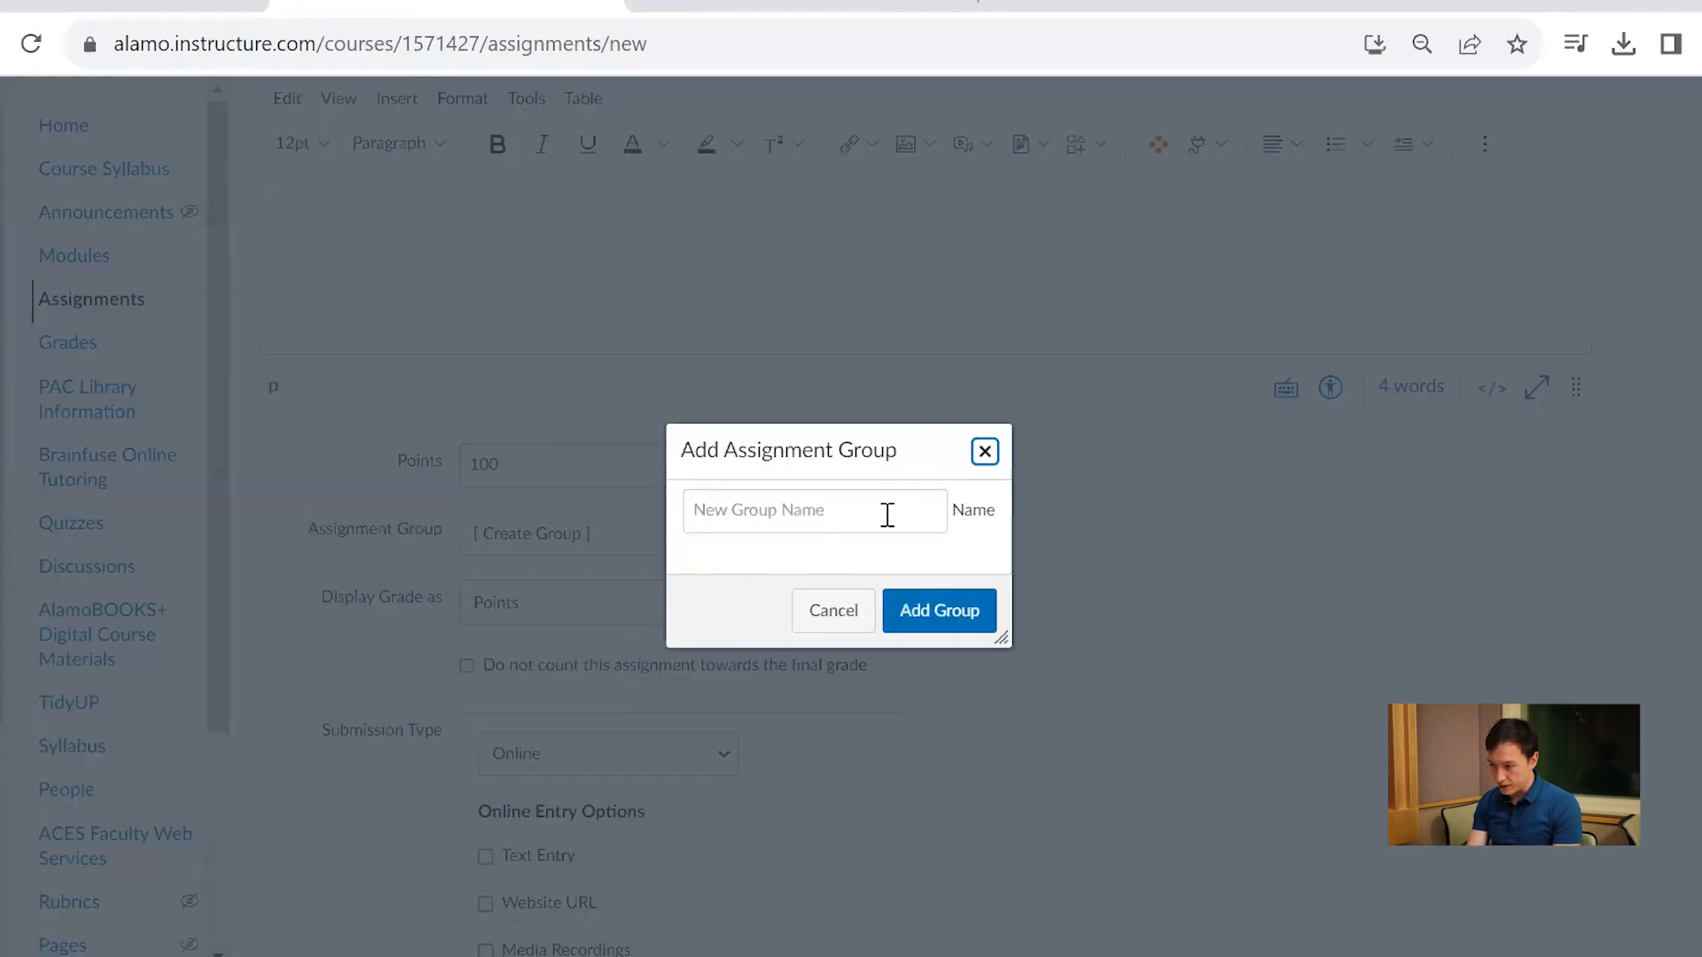
type("23456")
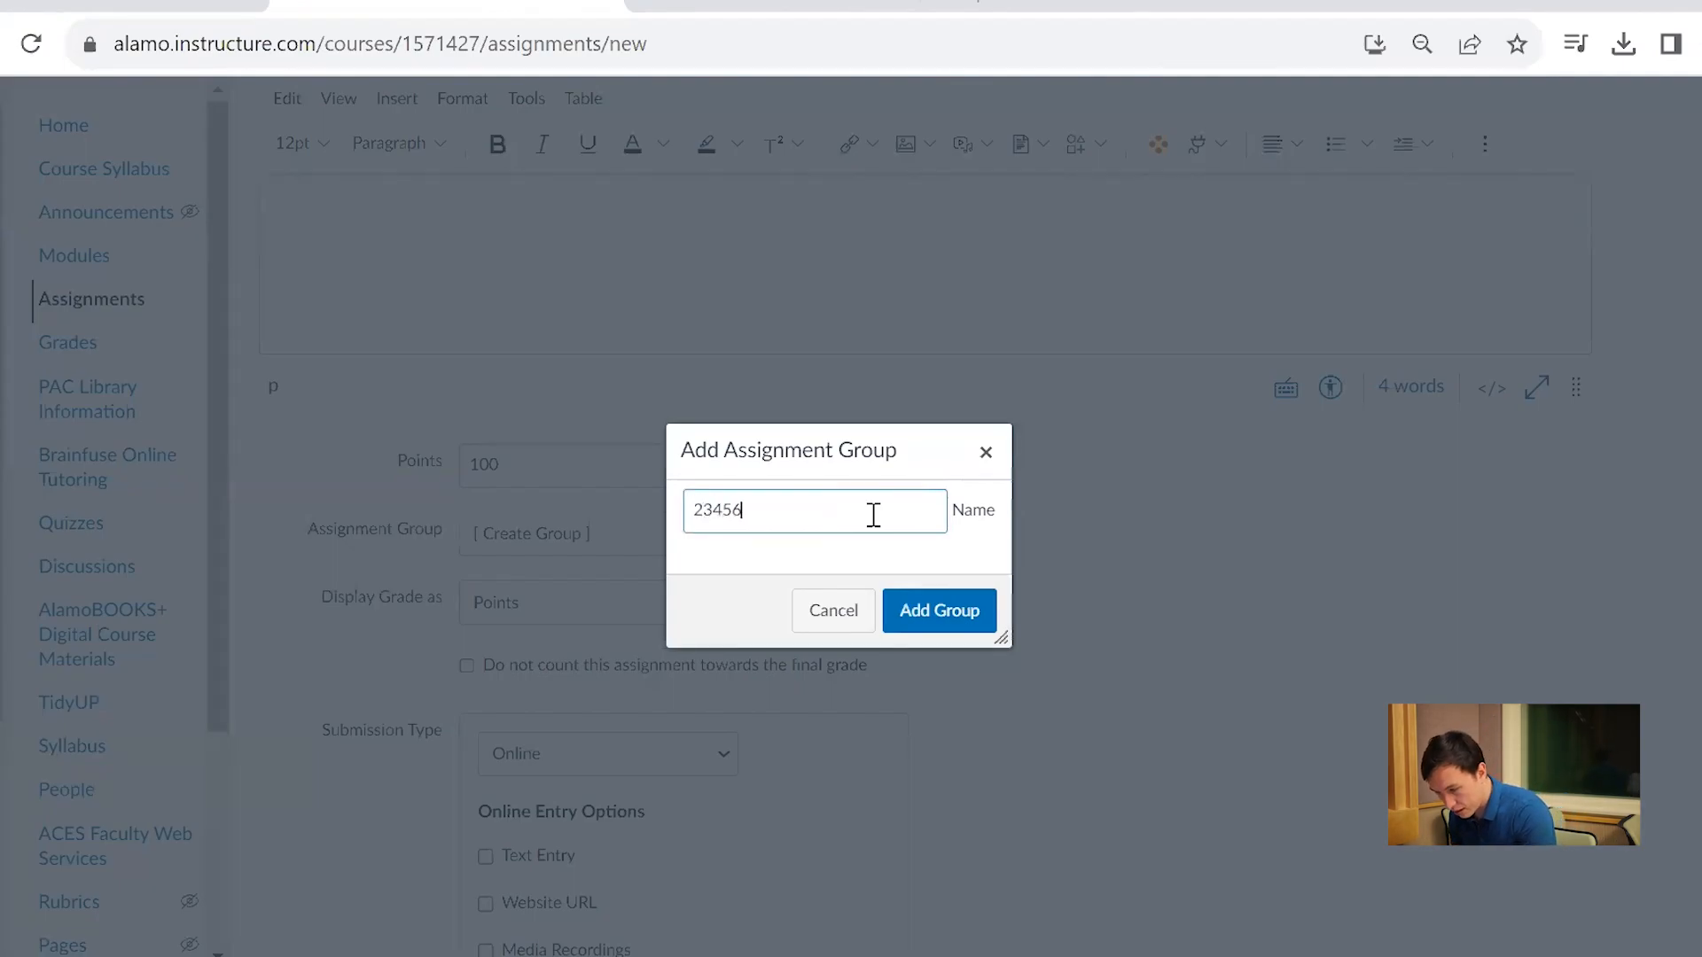
left_click(956, 623)
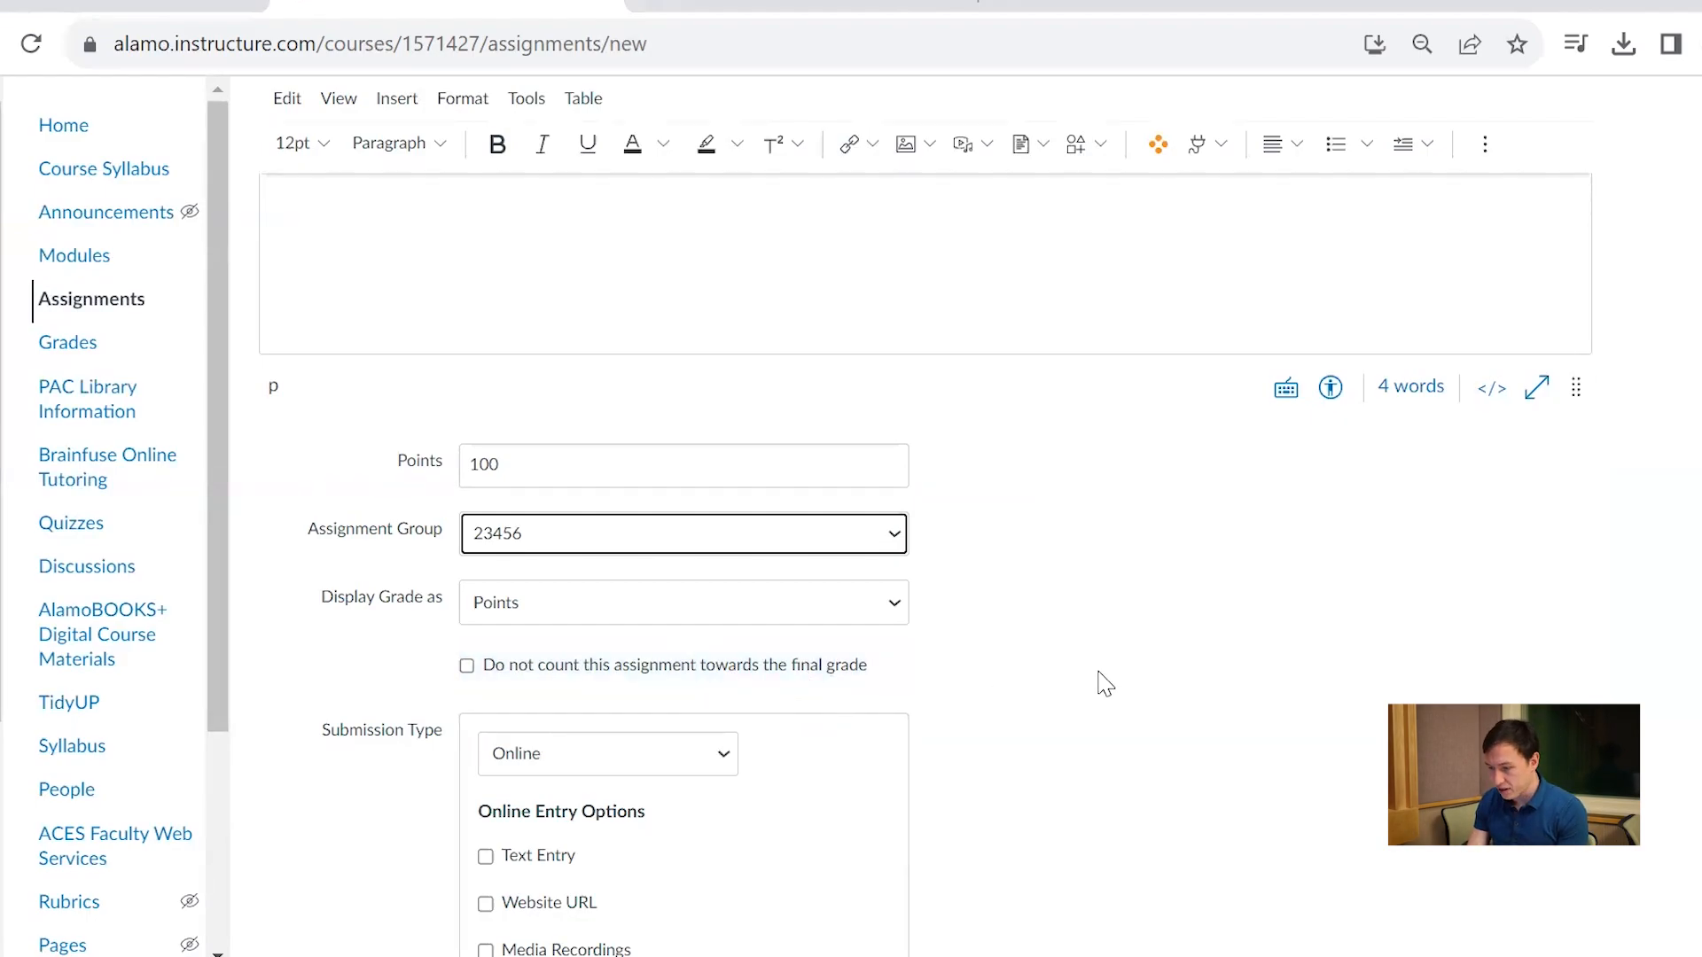
Keep the submission type Online and allow text entry, file uploads, media recordings and website URLs
scroll(1104, 683, "down", 4)
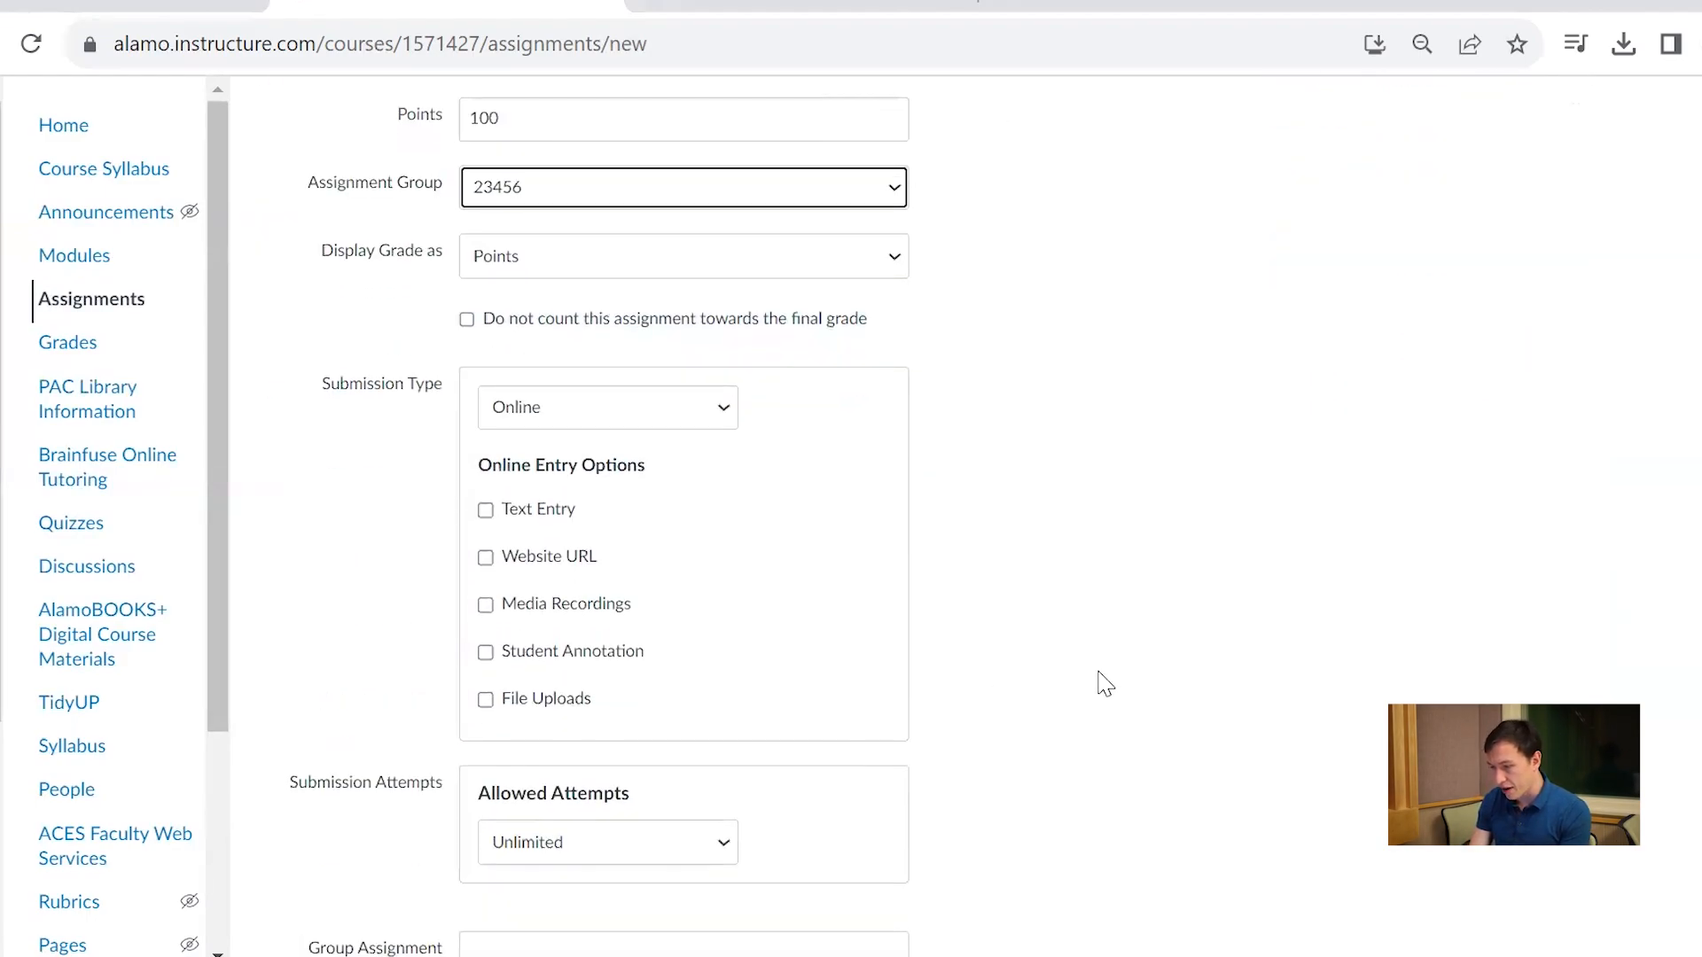
left_click(578, 416)
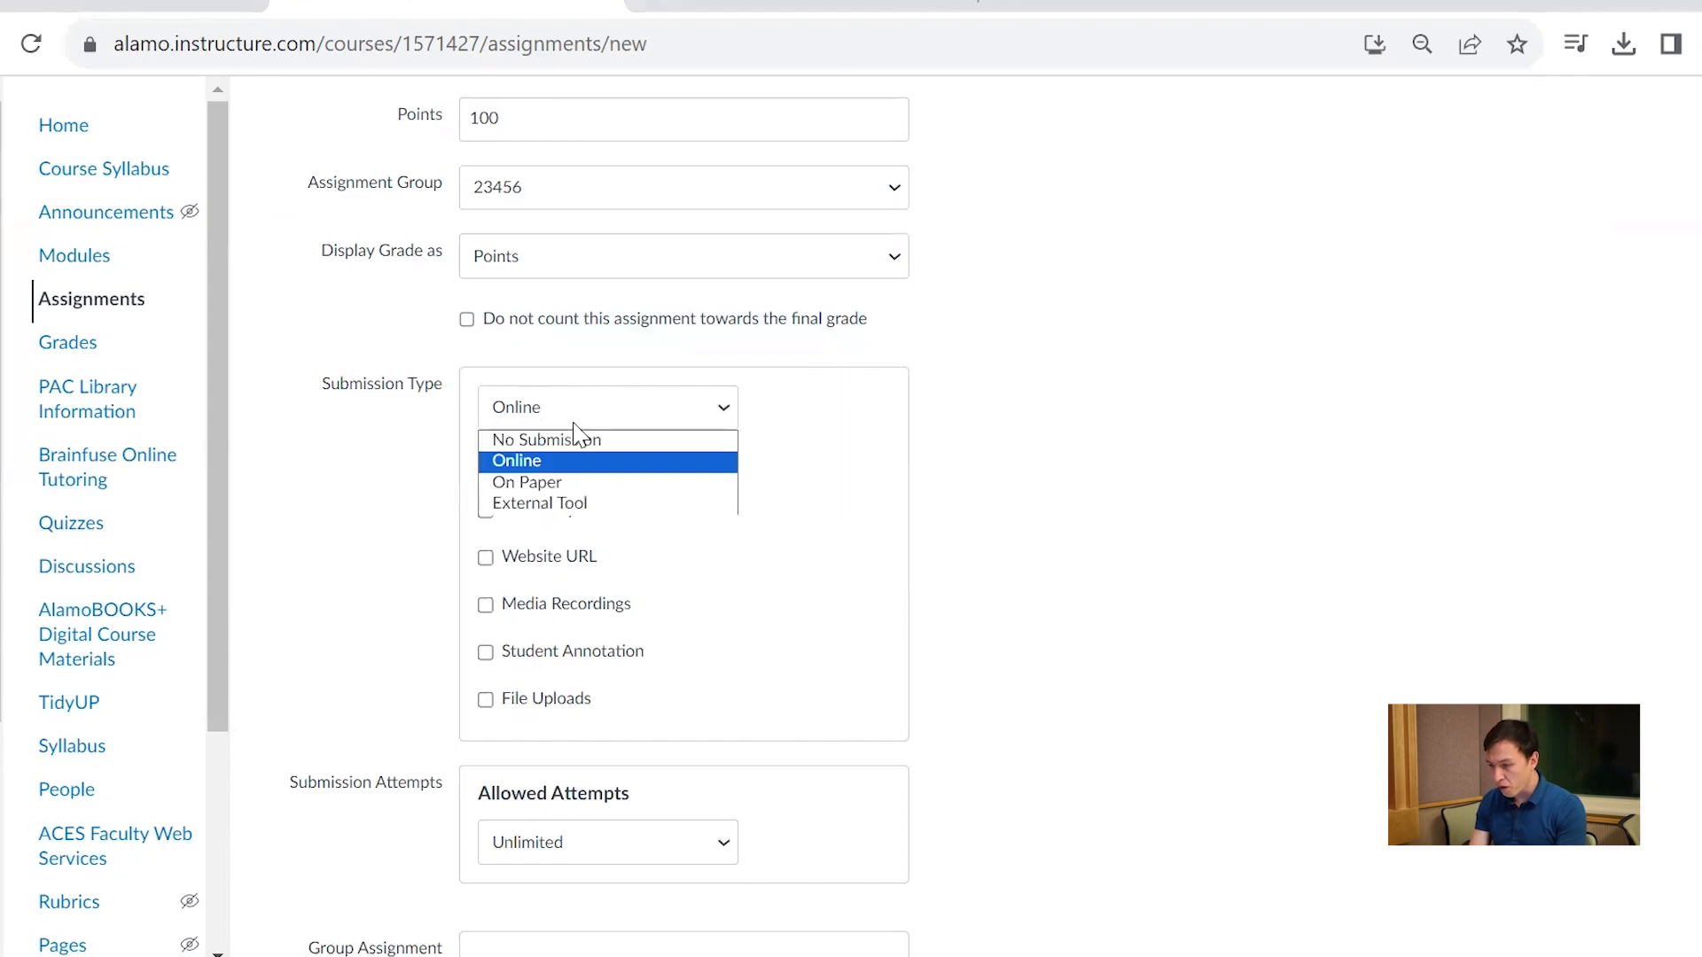
left_click(574, 424)
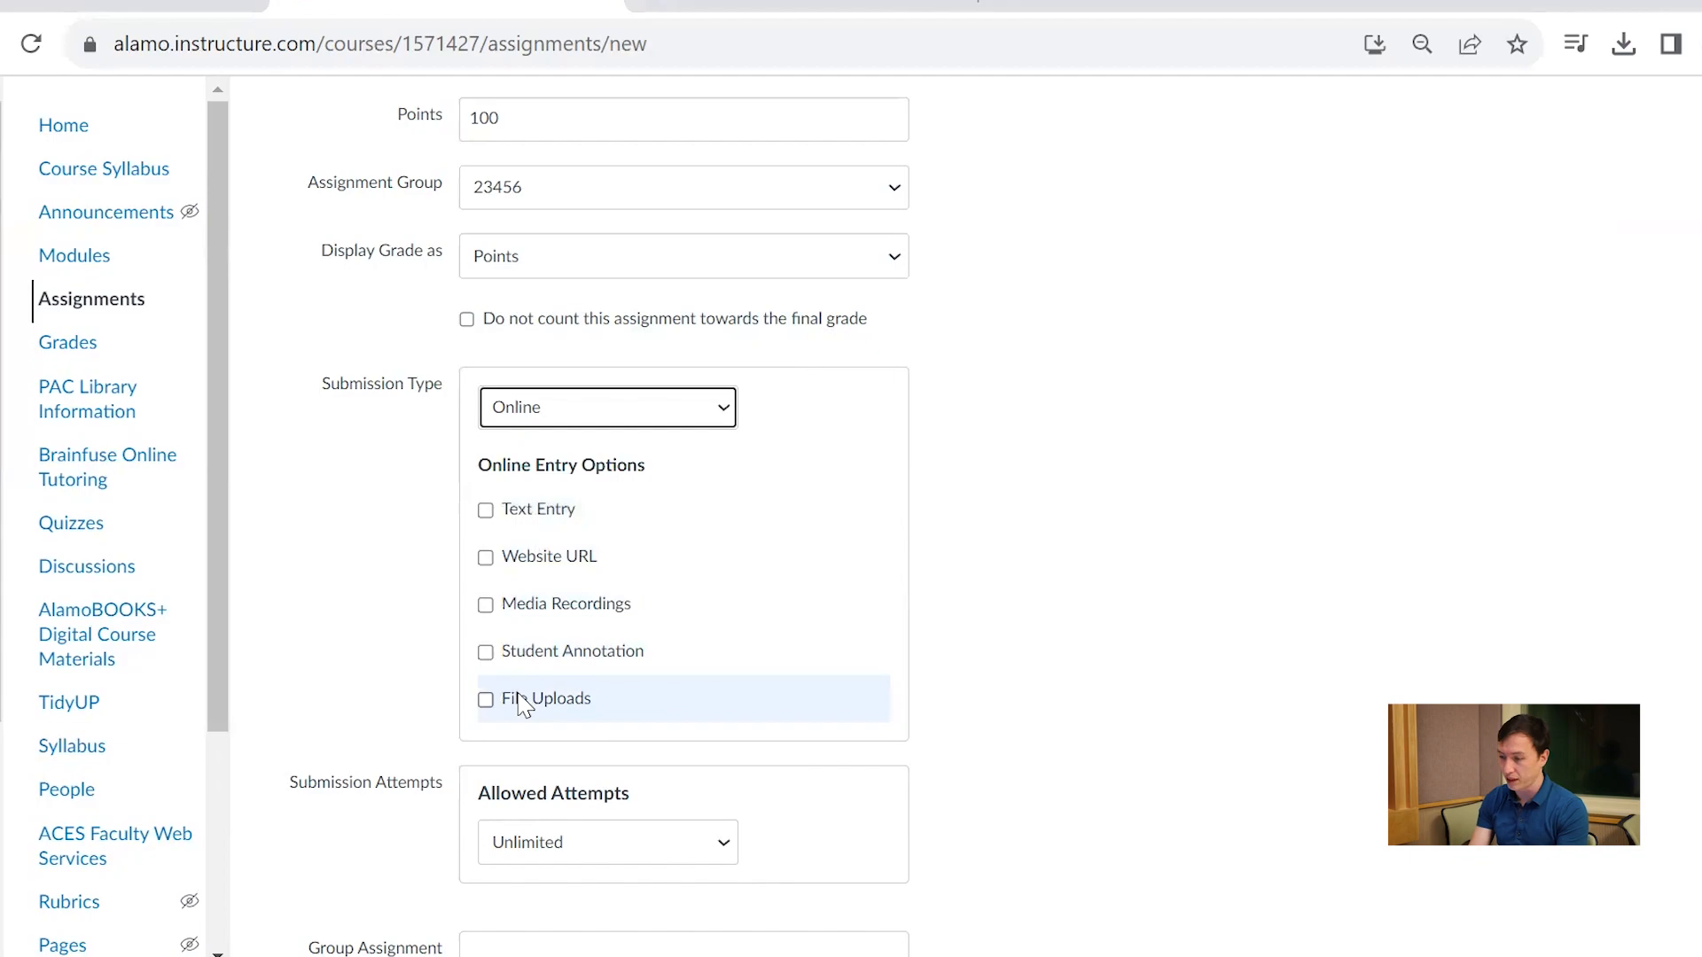
left_click(582, 509)
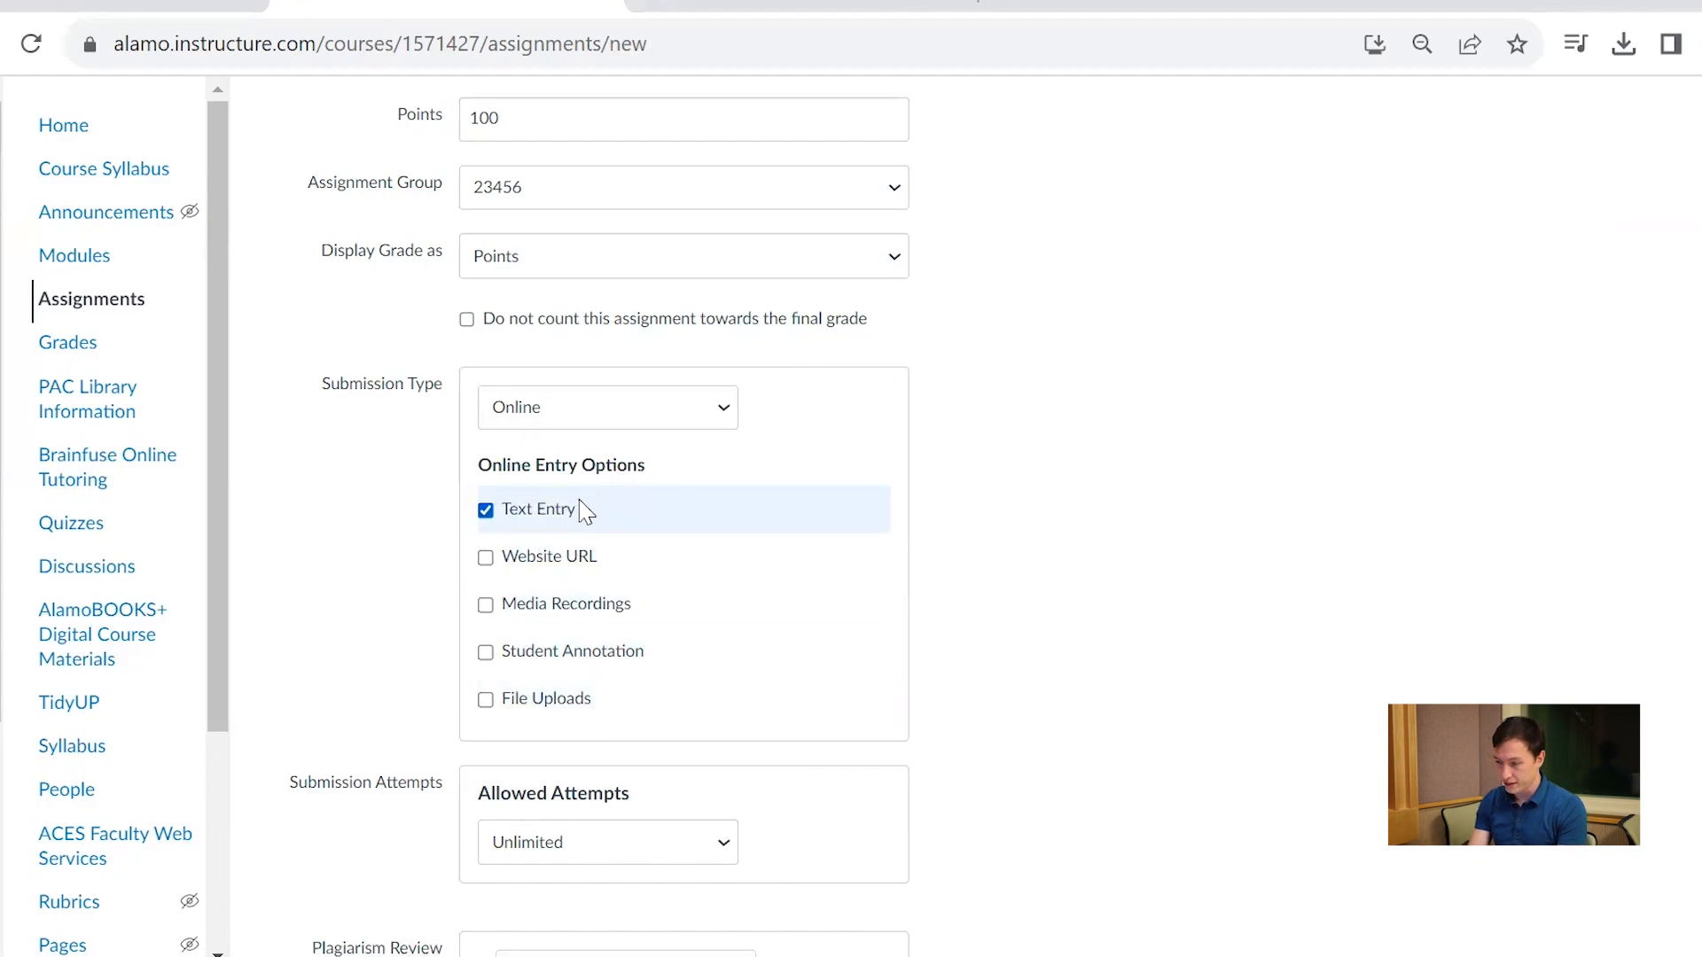
left_click(485, 700)
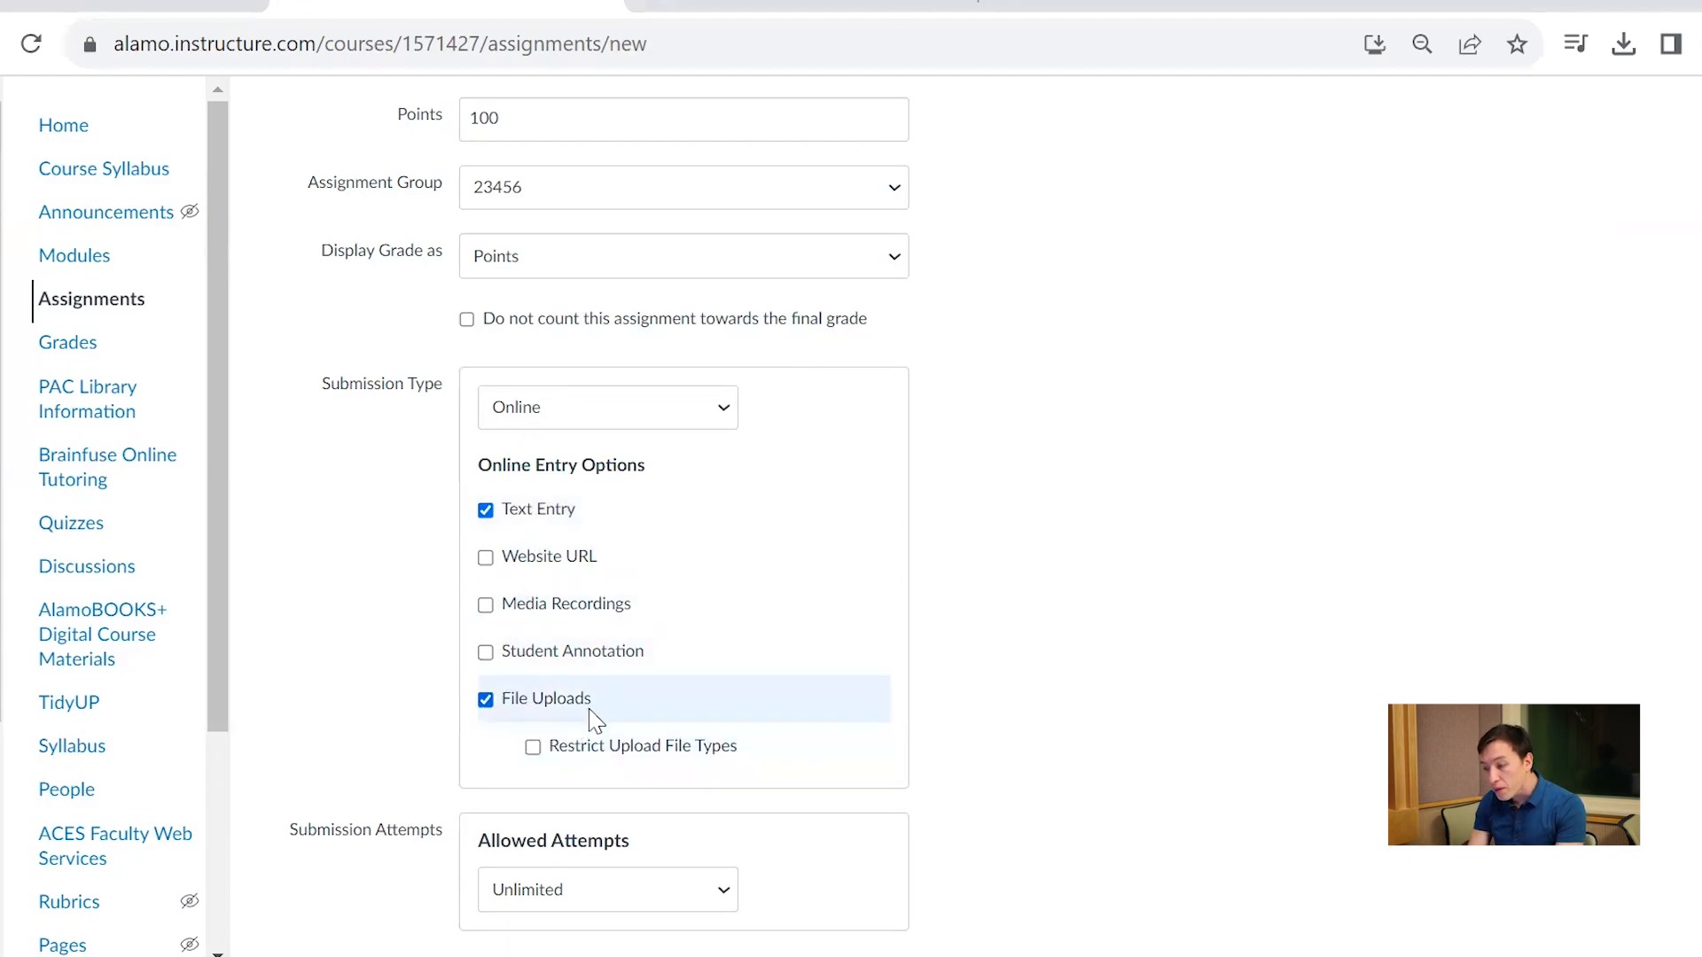
left_click(618, 609)
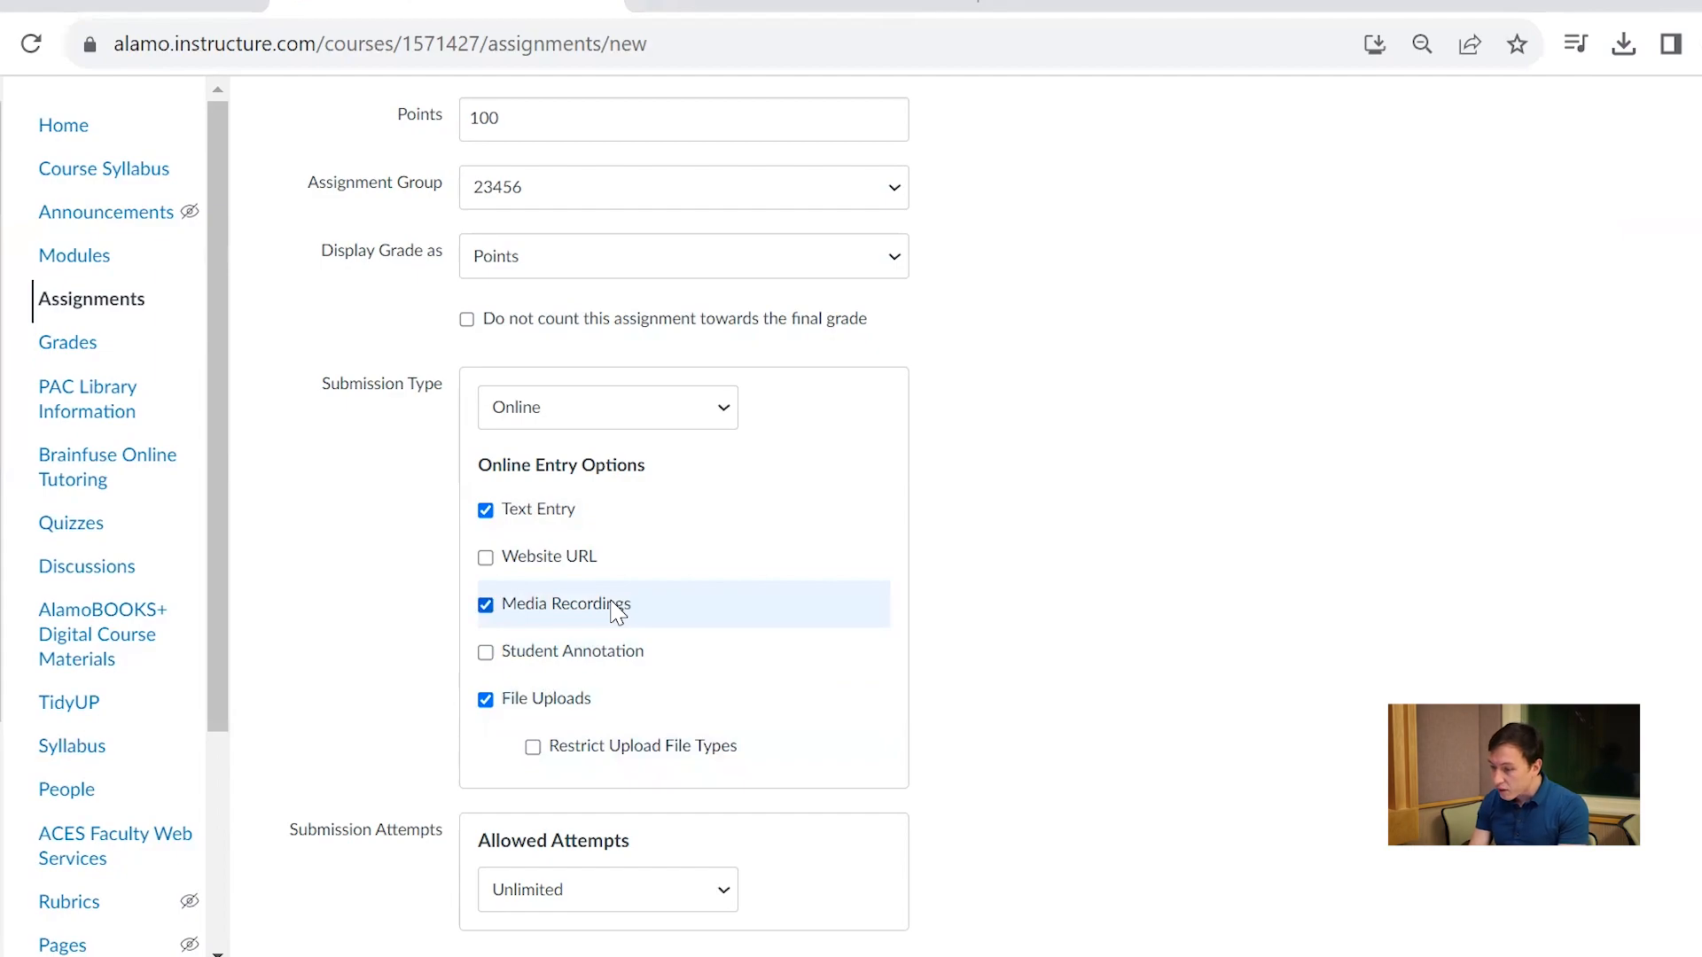
left_click(526, 582)
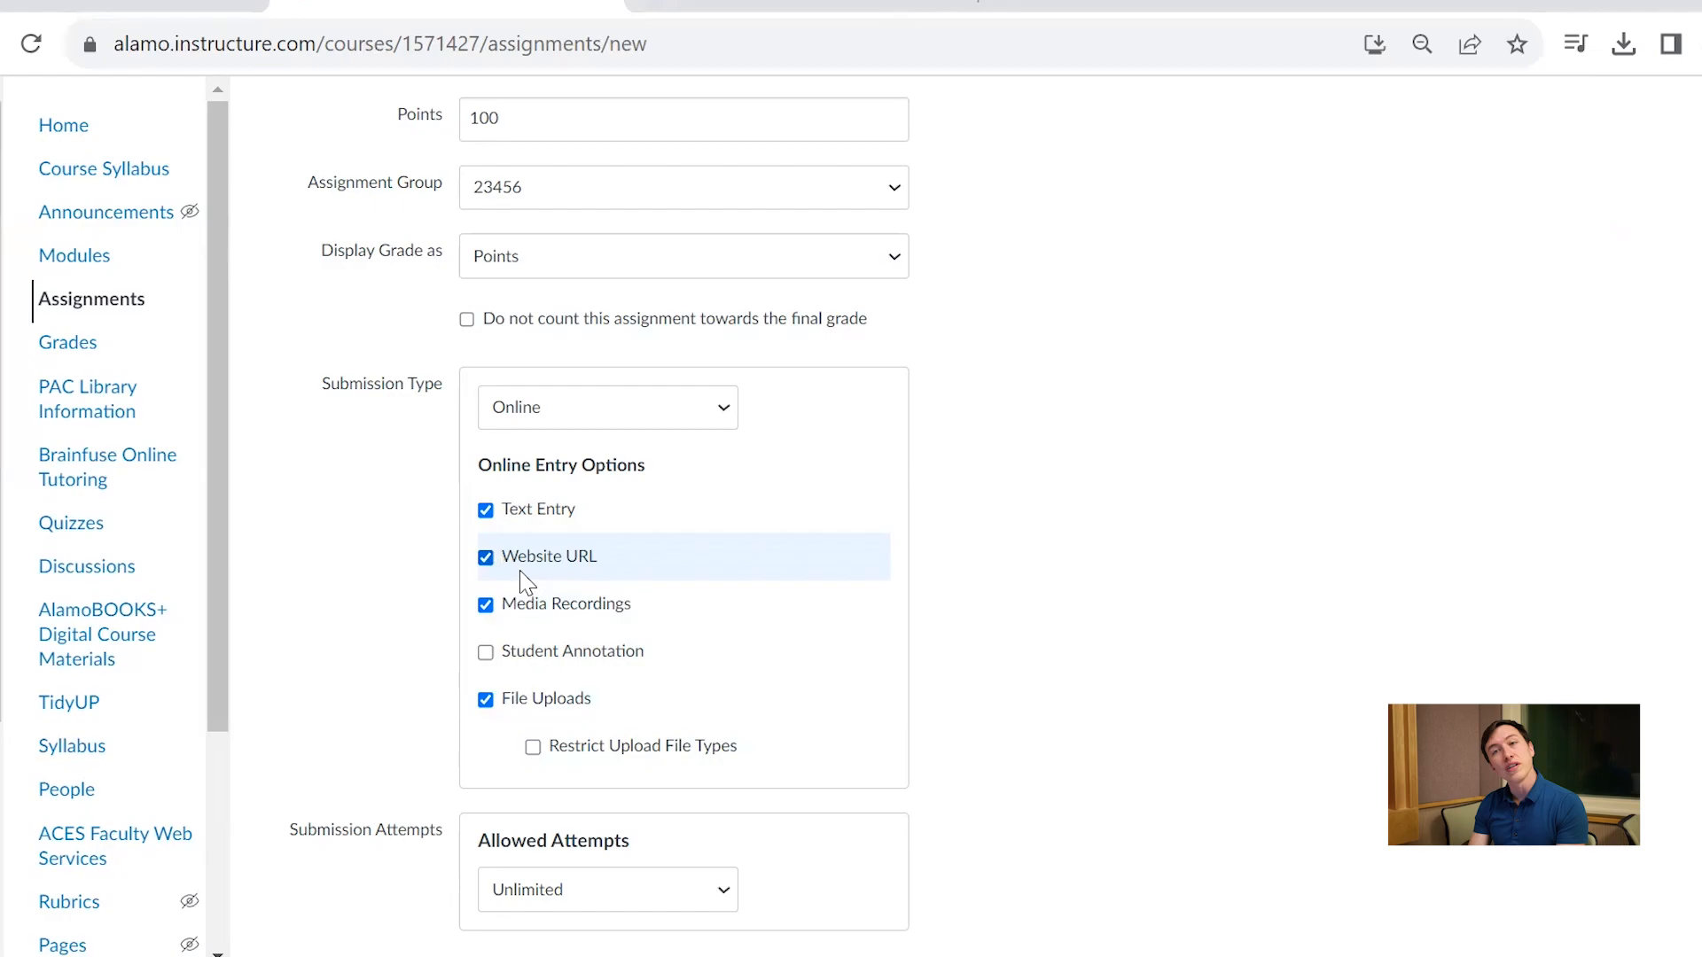
Try limiting the allowed submission attempts to 4, and return them to Unlimited
scroll(1179, 644, "down", 5)
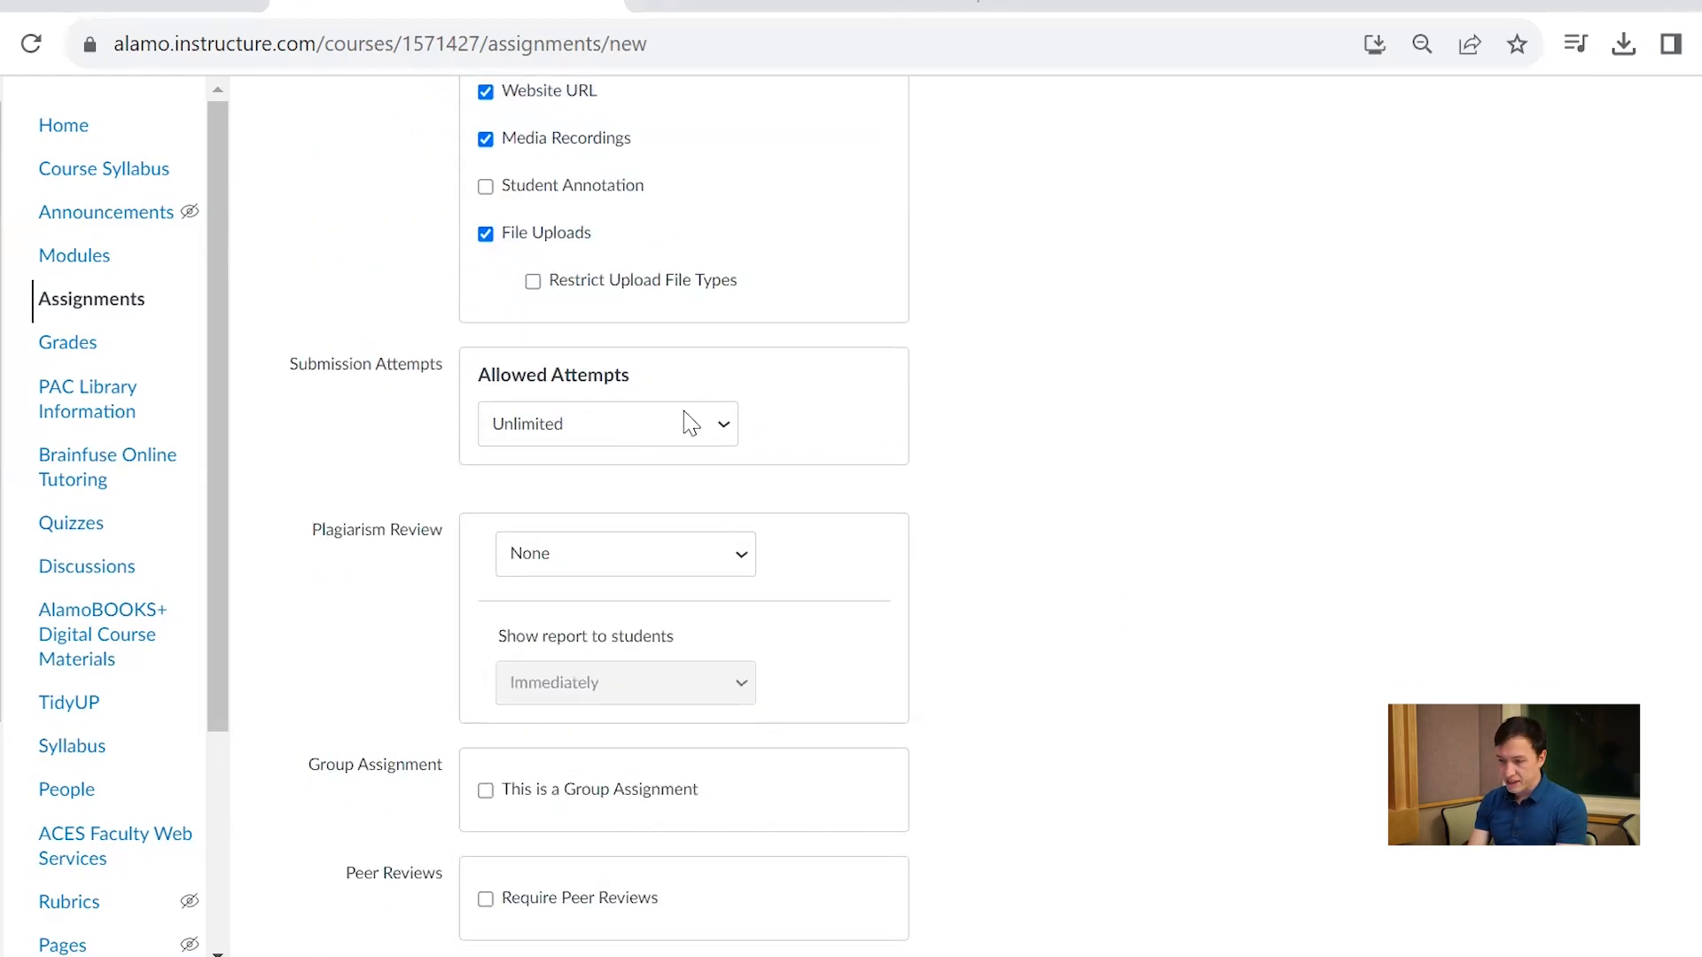
left_click(690, 424)
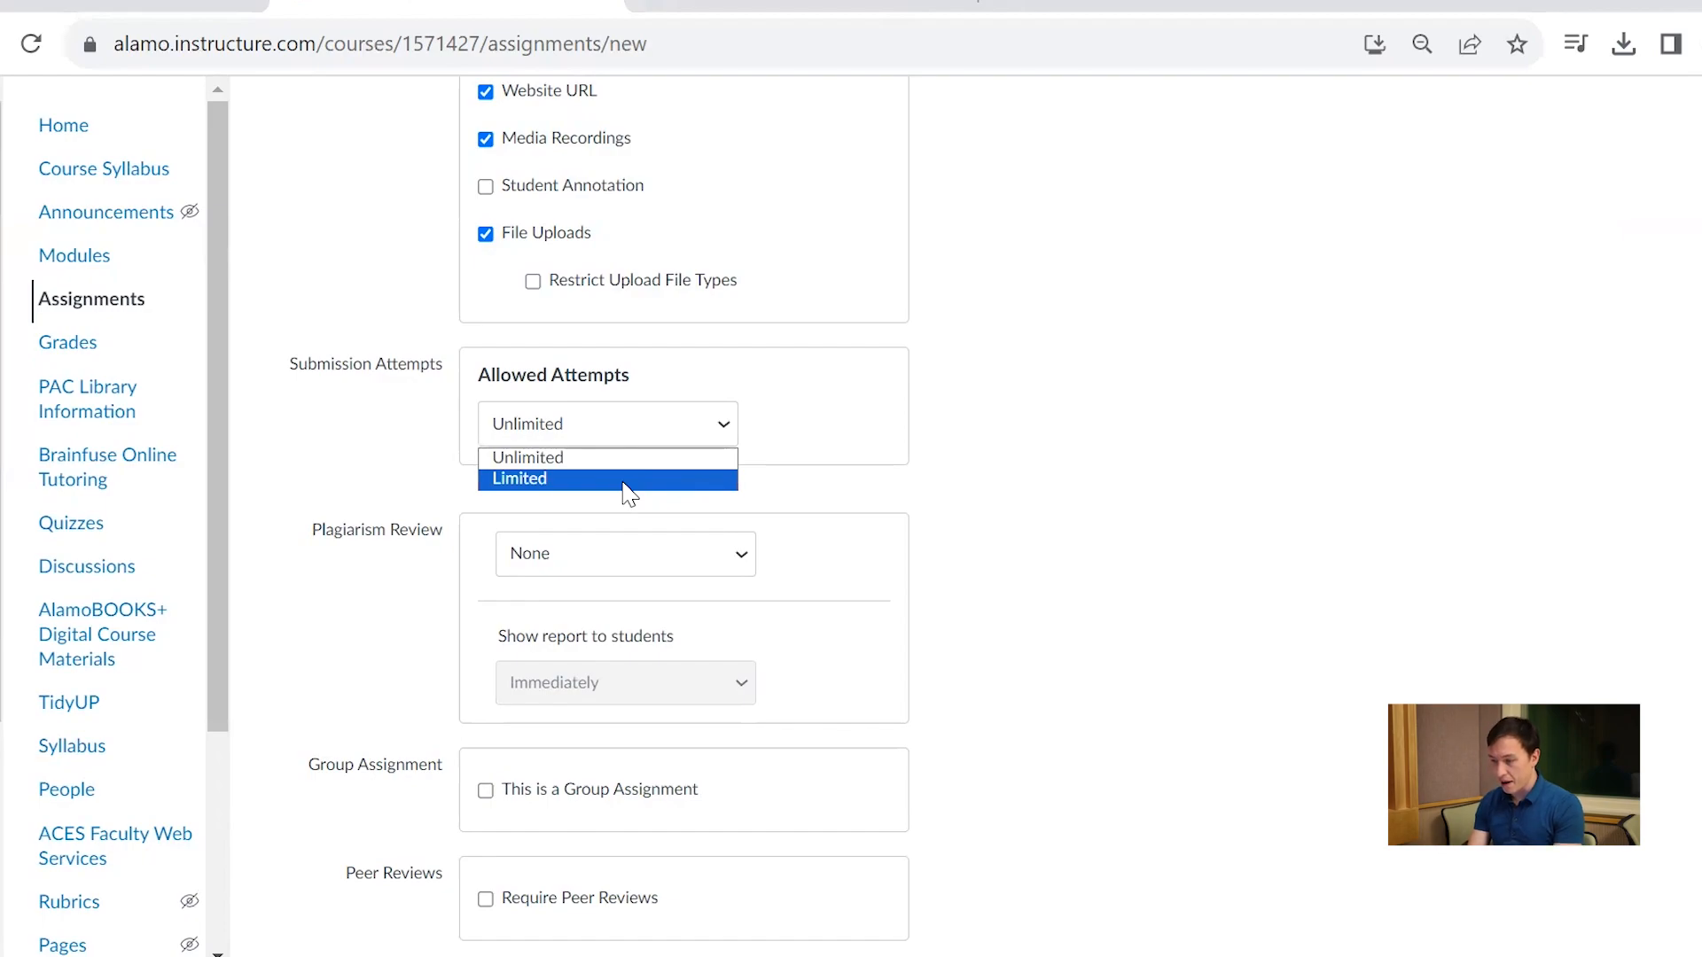
left_click(624, 480)
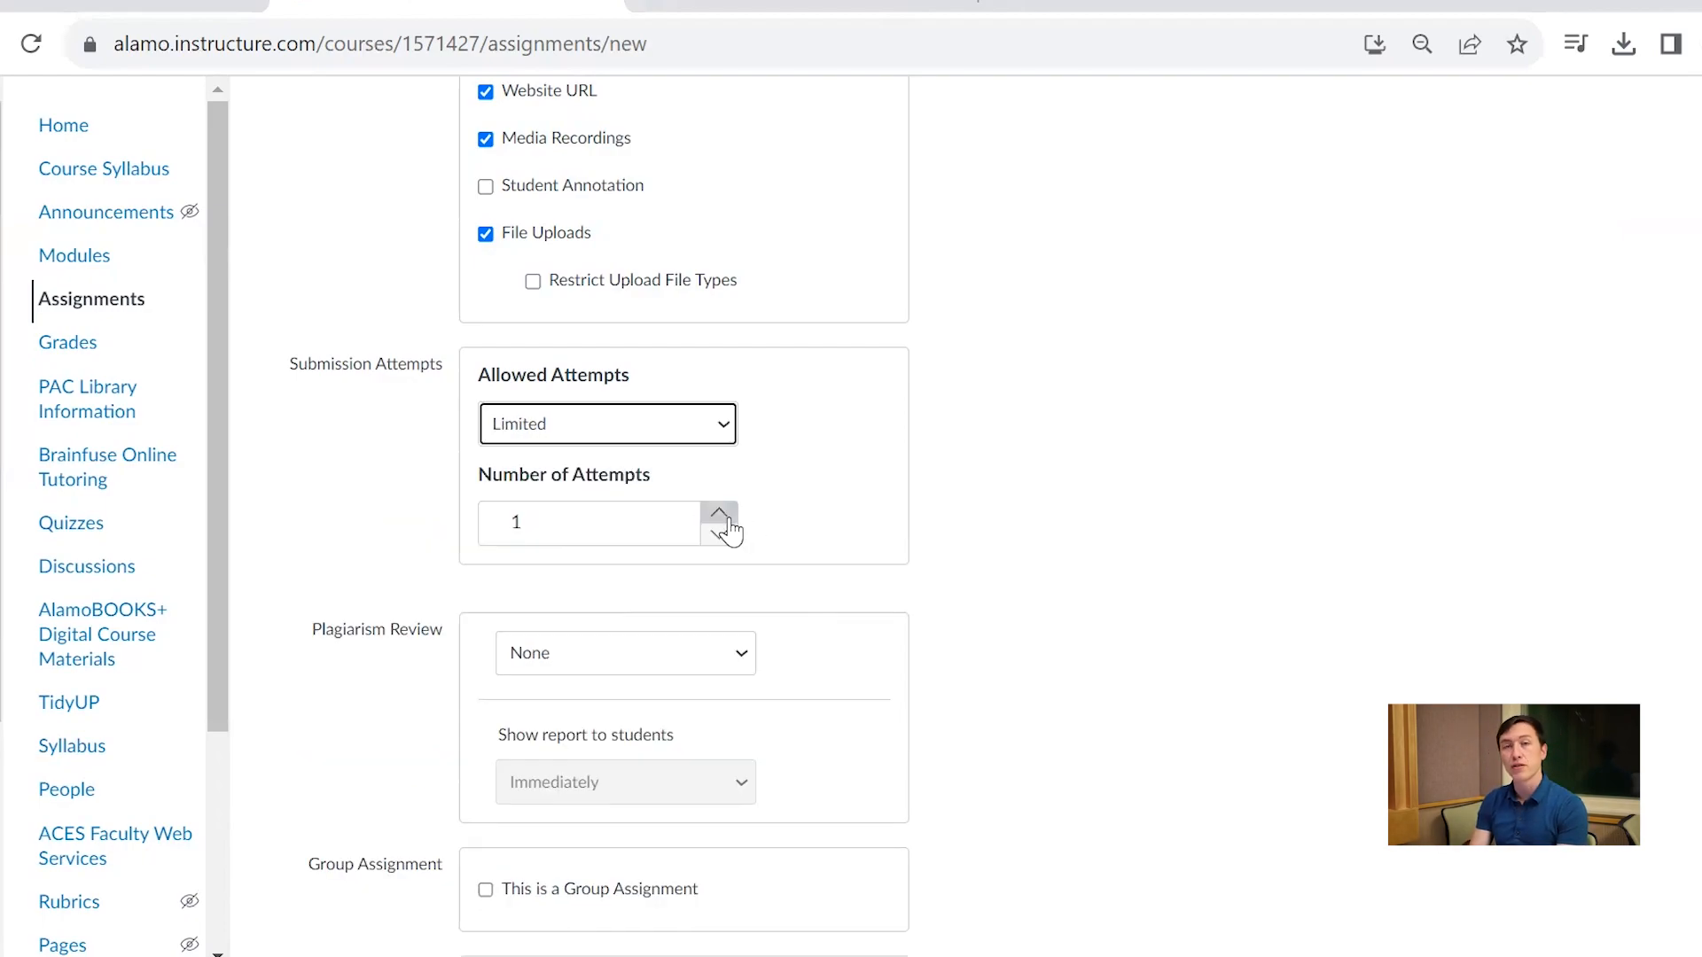
left_click(719, 515)
left_click(719, 514)
left_click(719, 514)
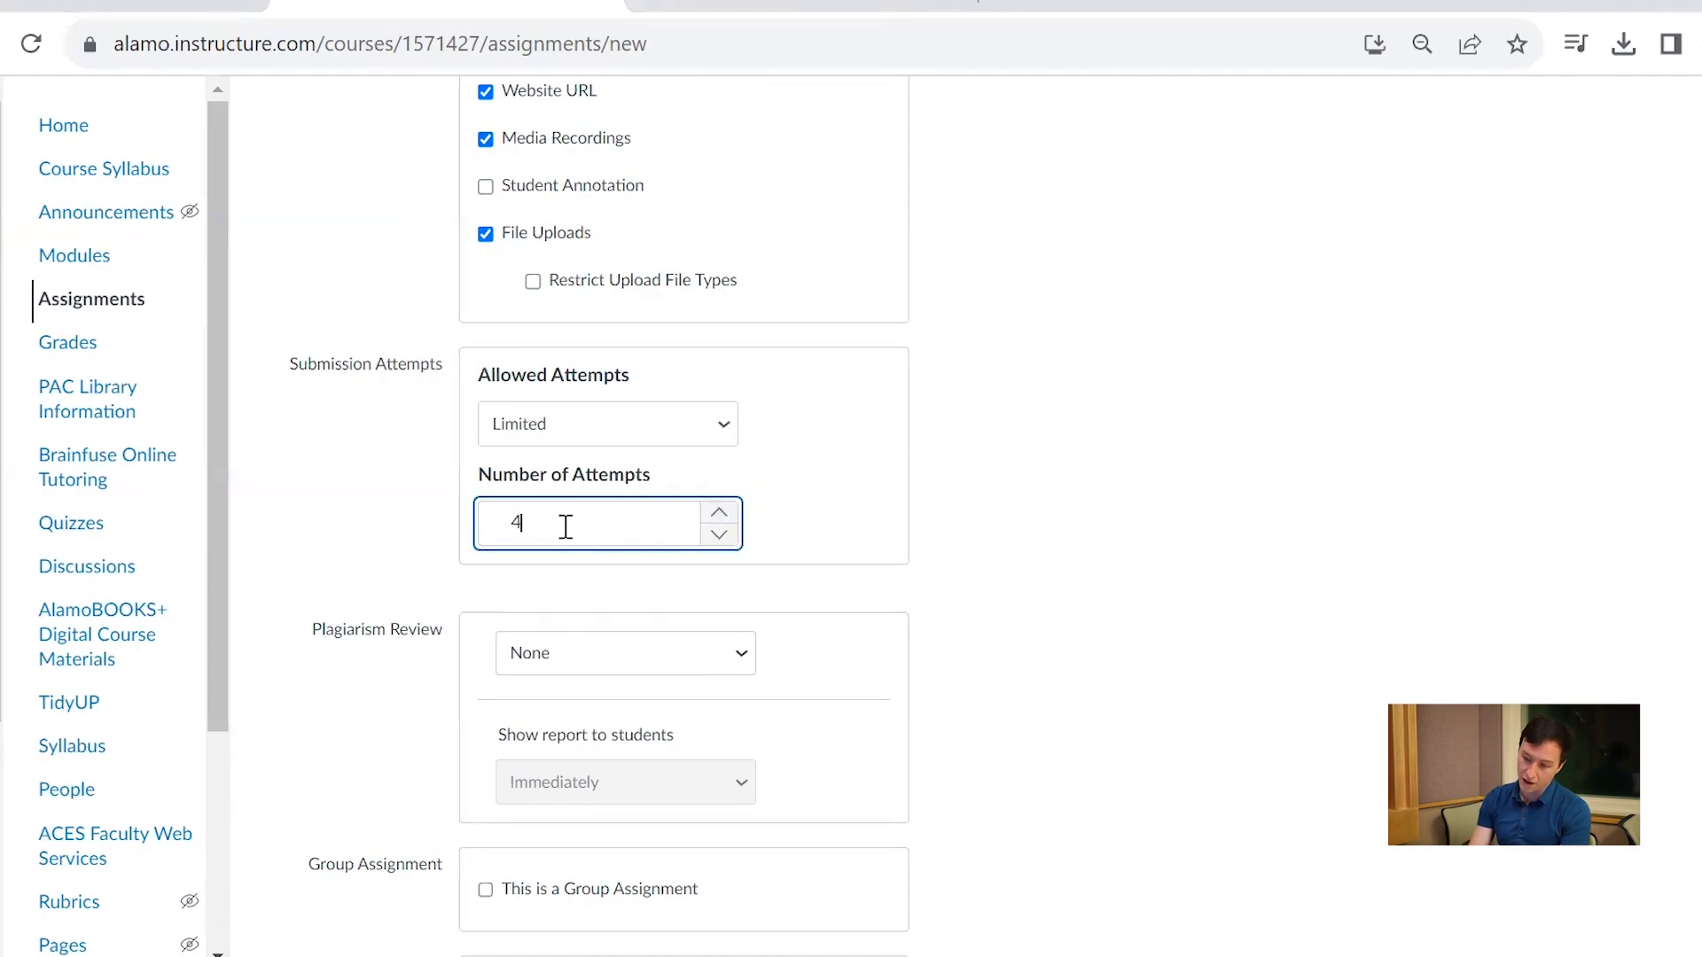
left_click(712, 434)
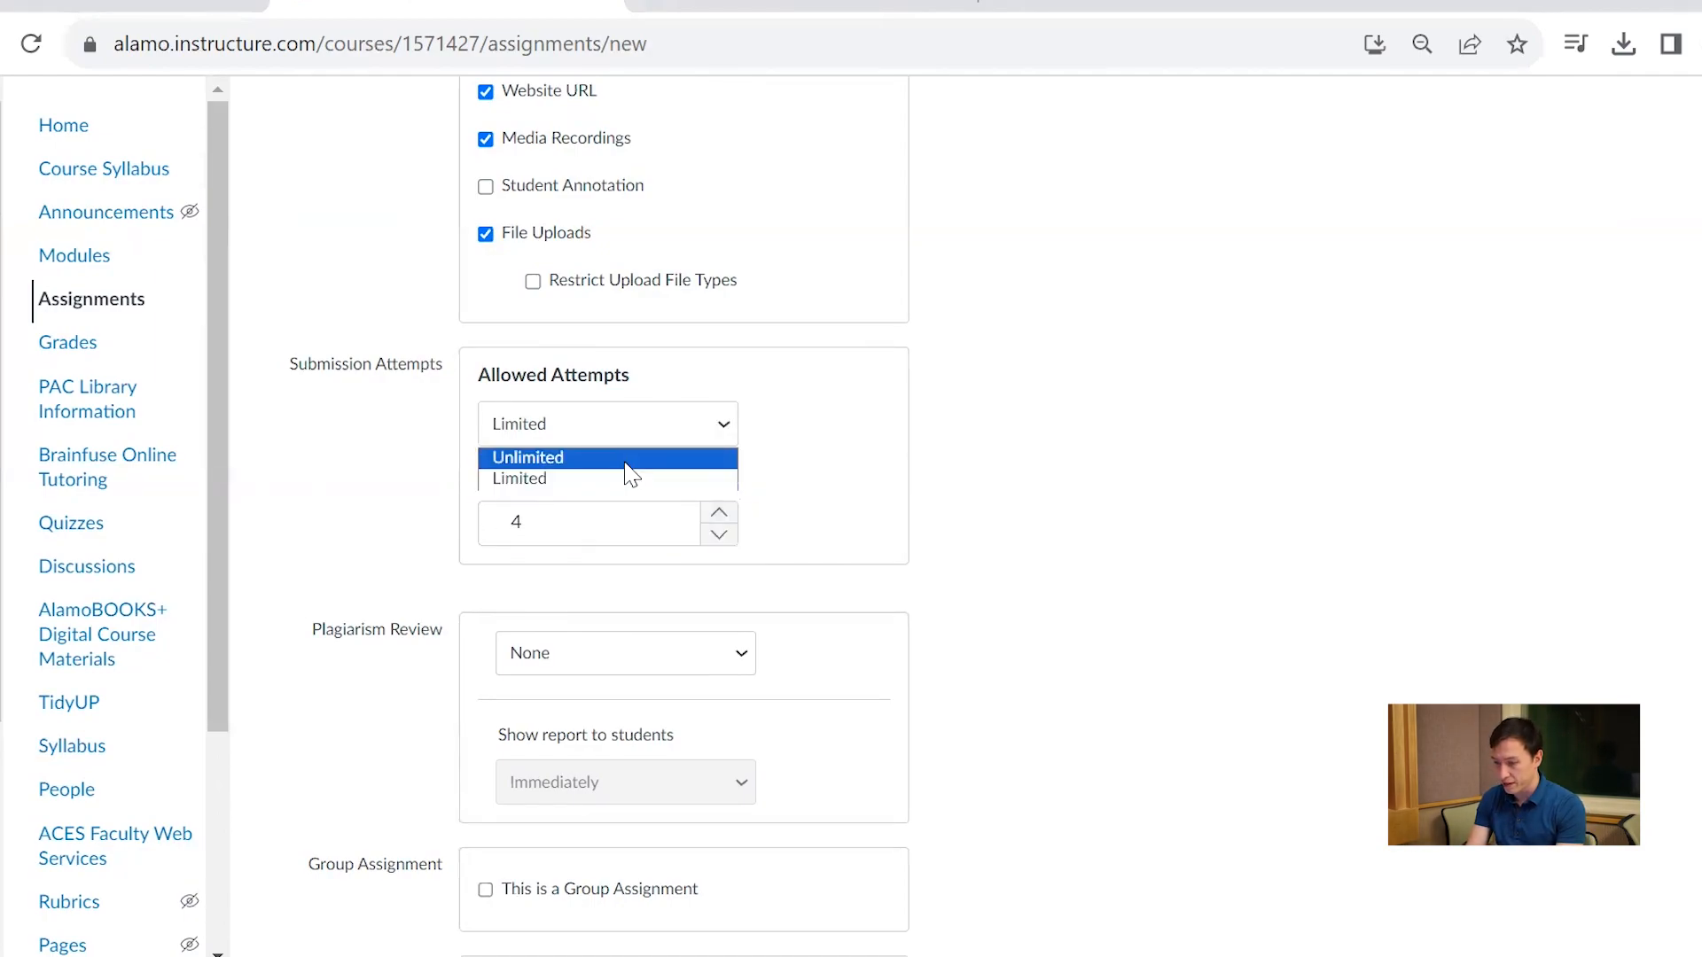
left_click(630, 459)
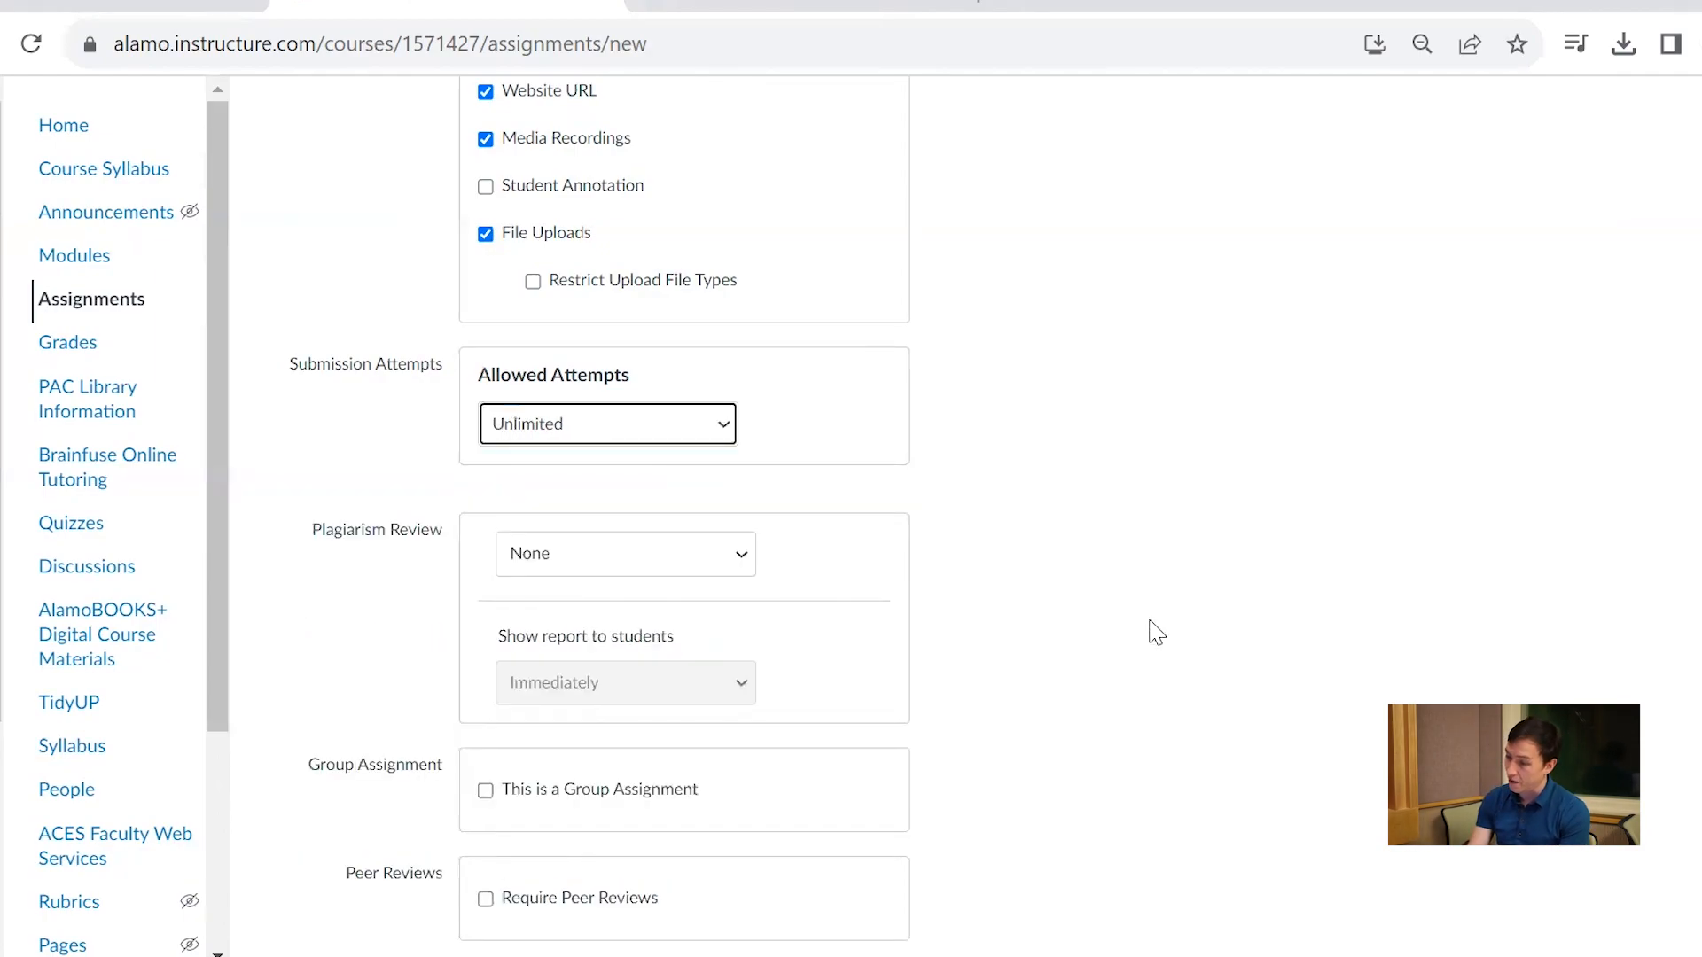
Try Turnitin as the plagiarism review service, and return the setting to None
left_click(708, 558)
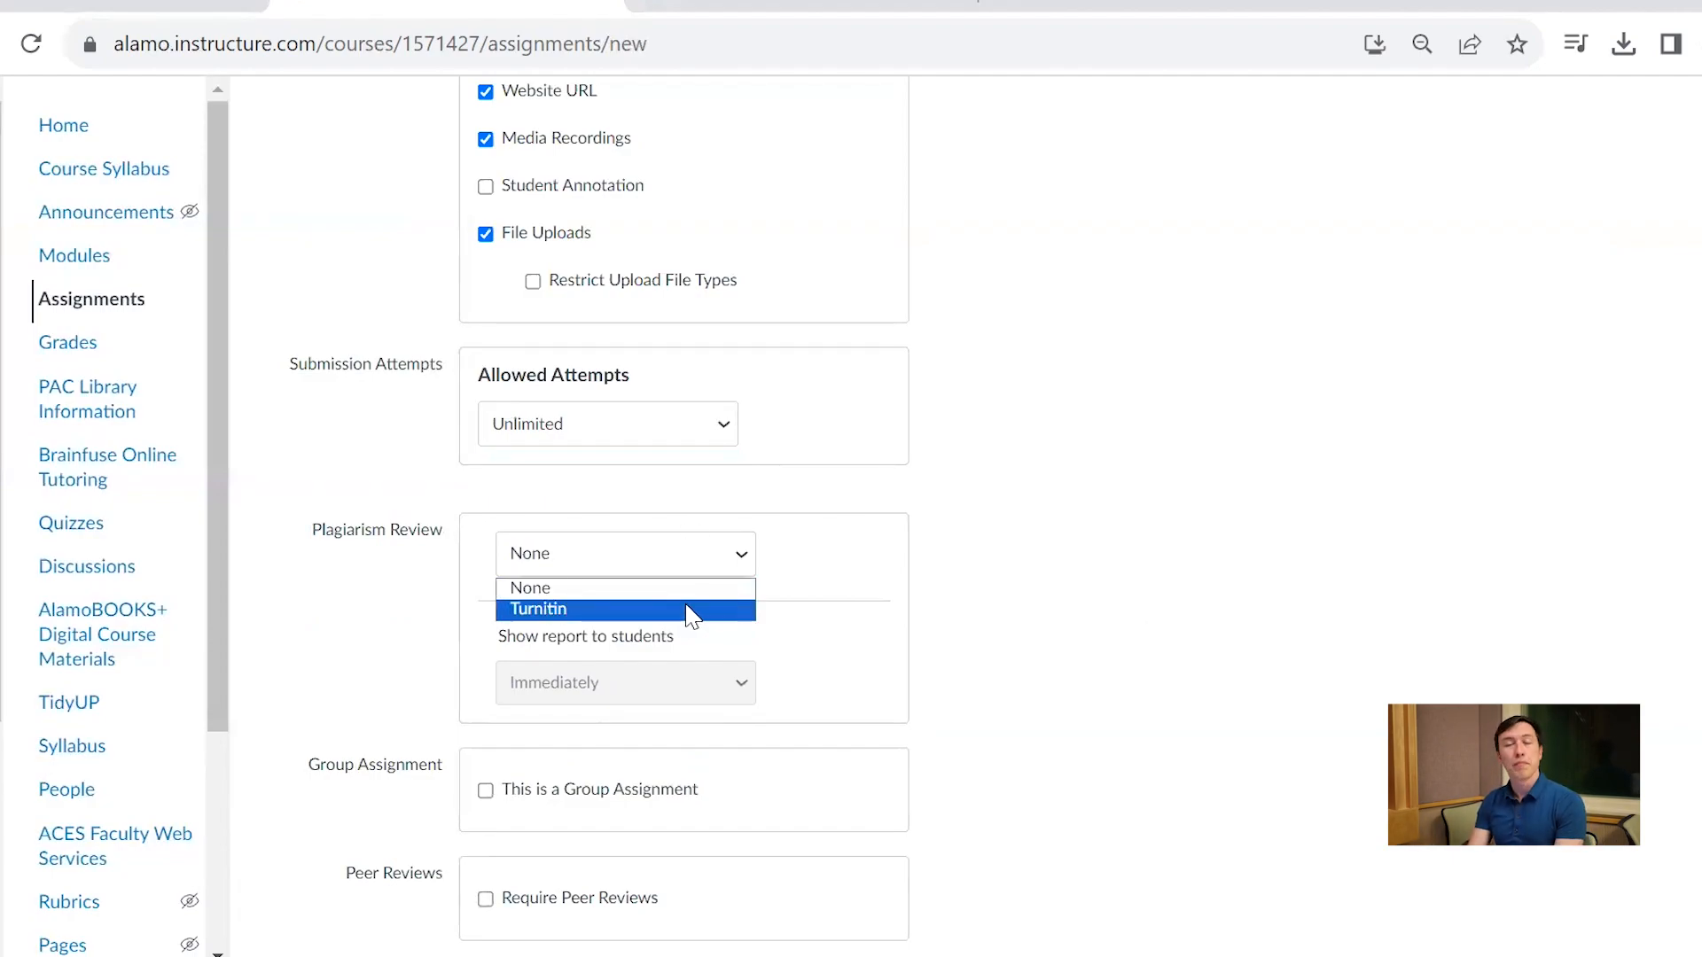
left_click(690, 611)
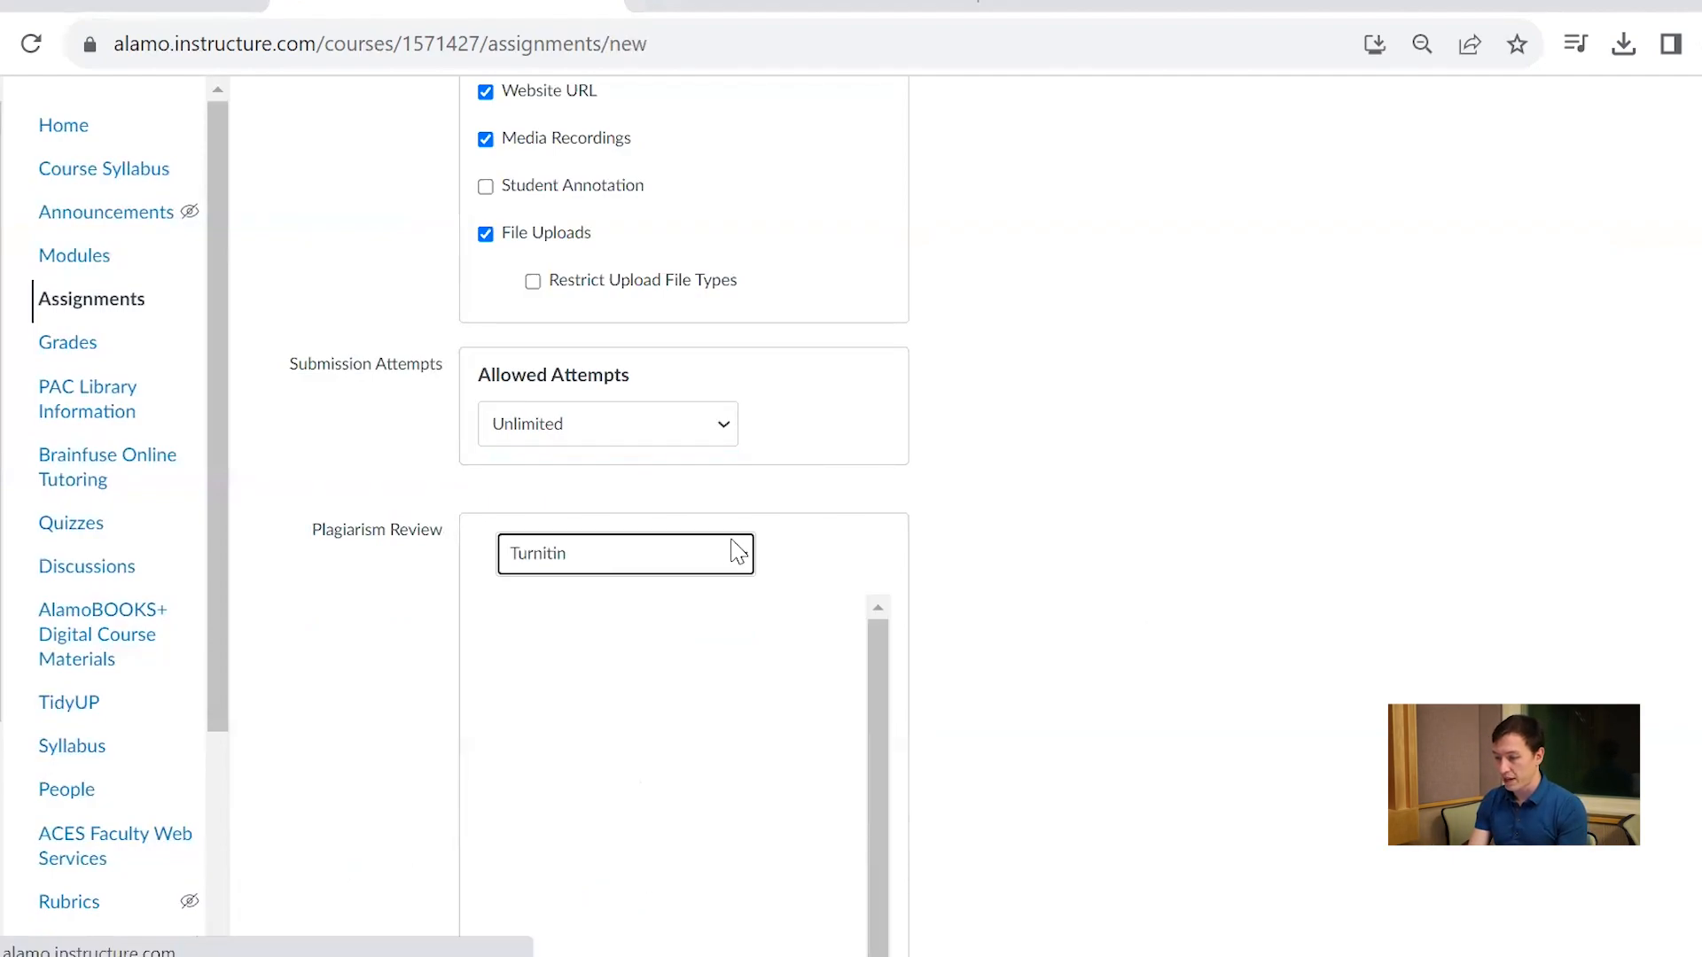
left_click(733, 557)
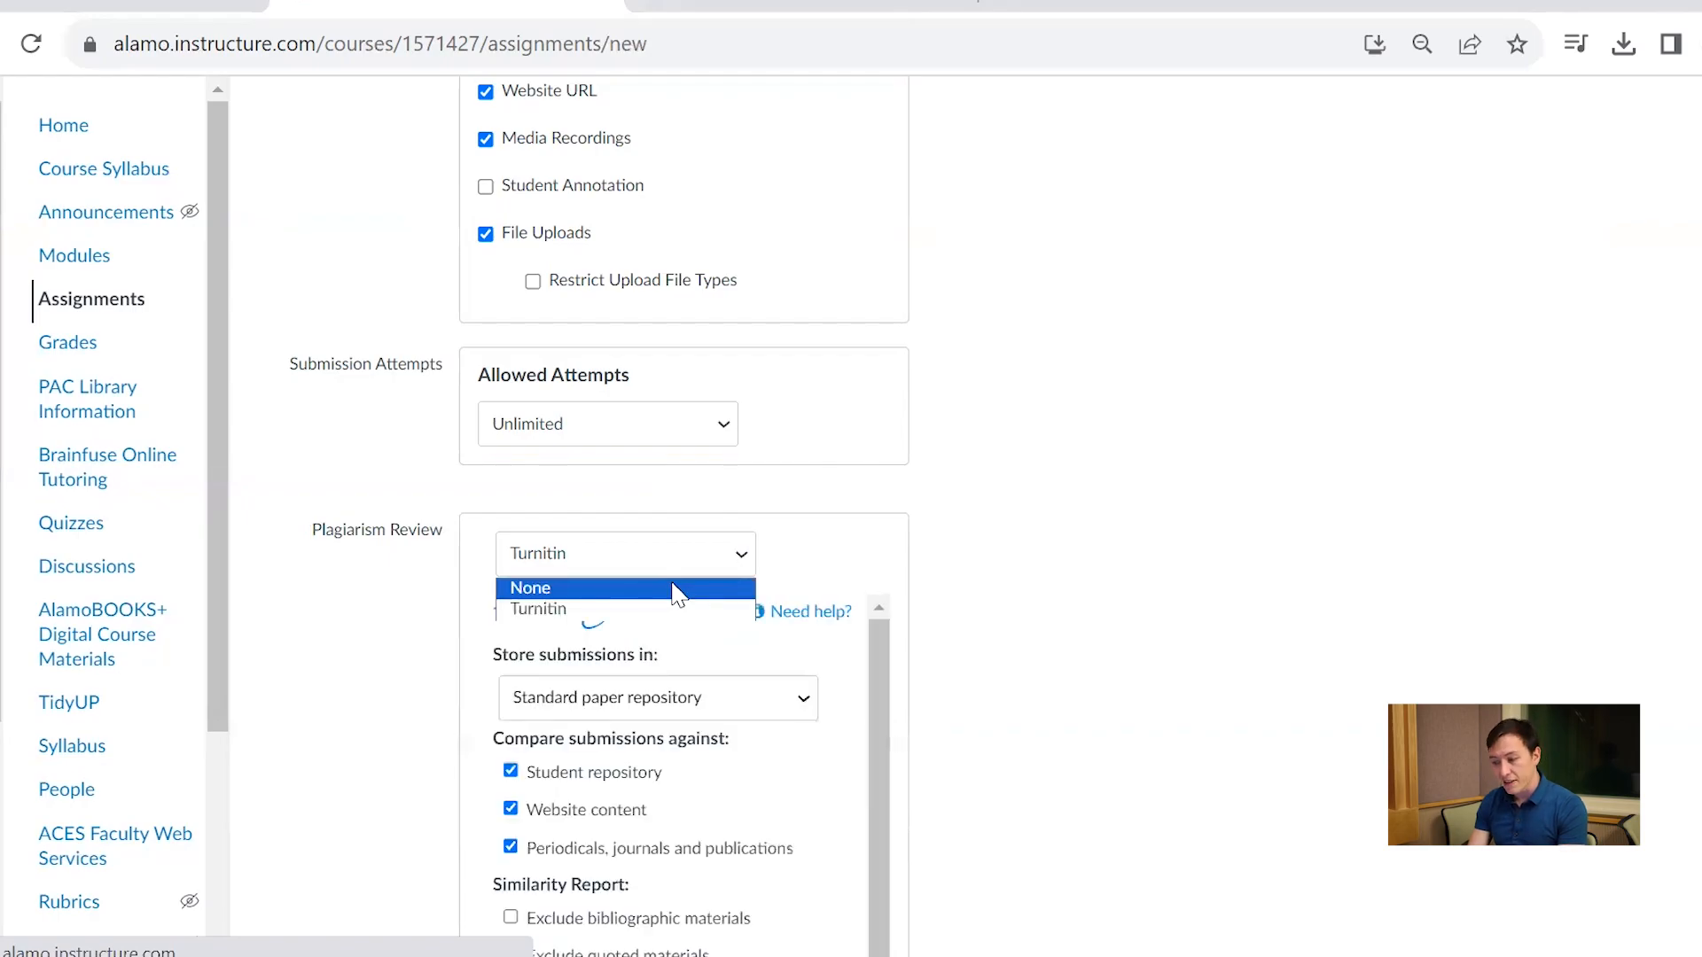
left_click(675, 588)
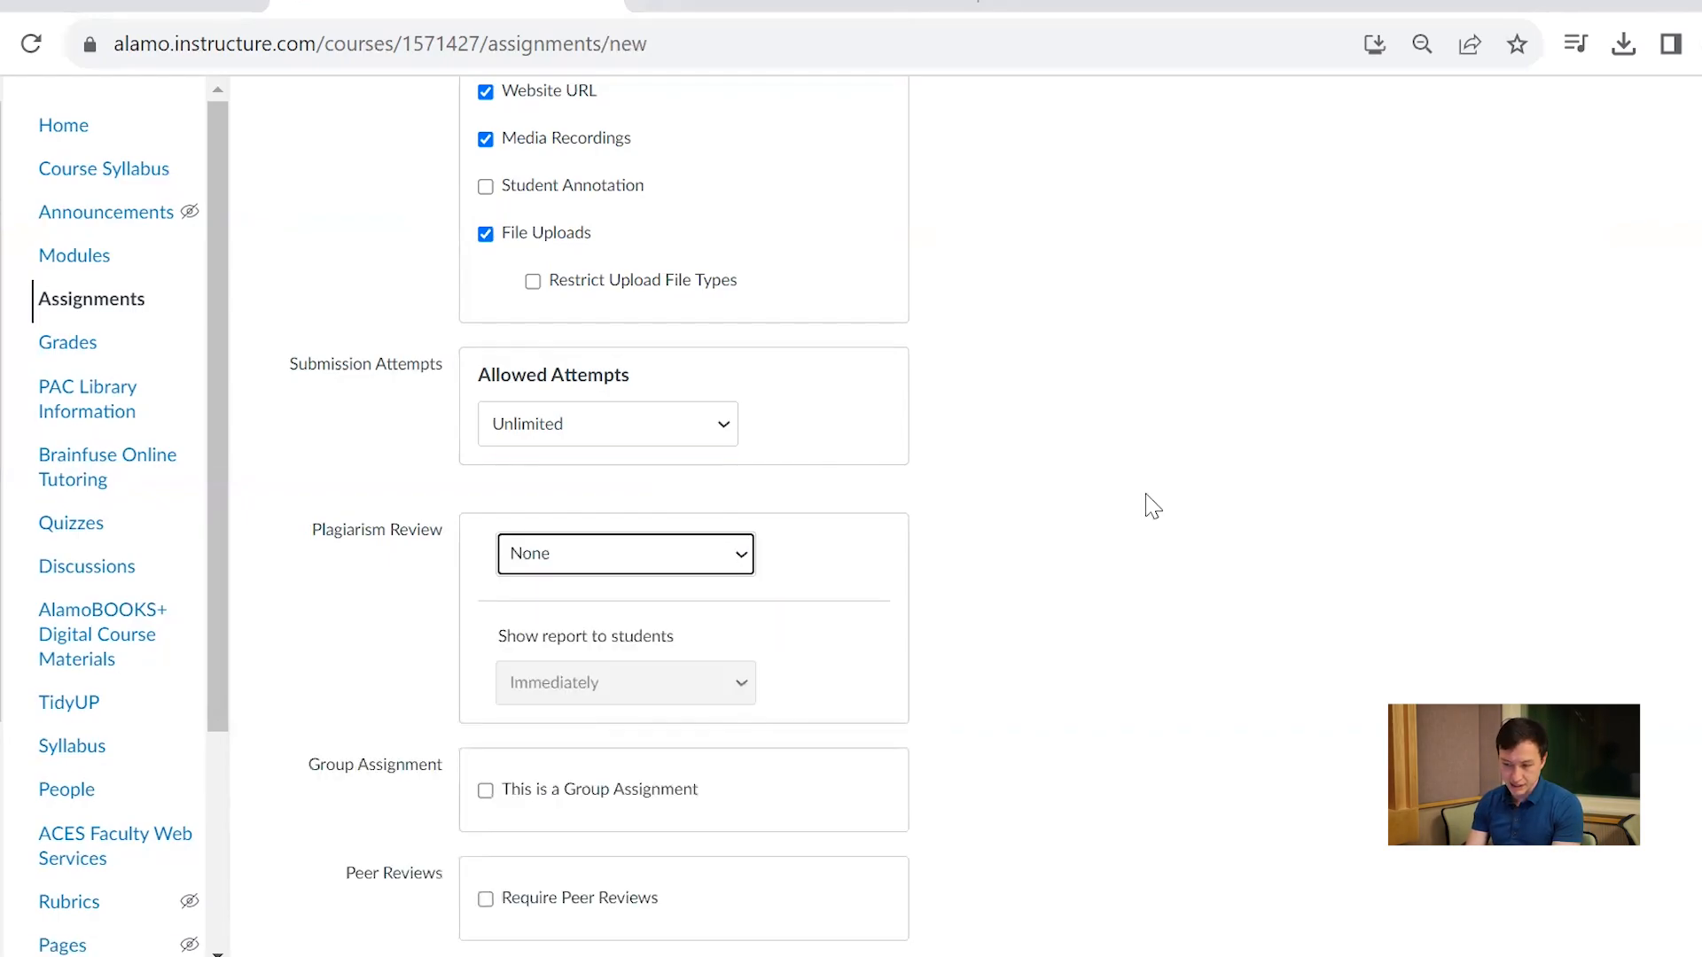
Try assigning the work separately to an individual student, and remove that student from the assignees again
scroll(1151, 506, "down", 3)
scroll(1151, 506, "down", 3)
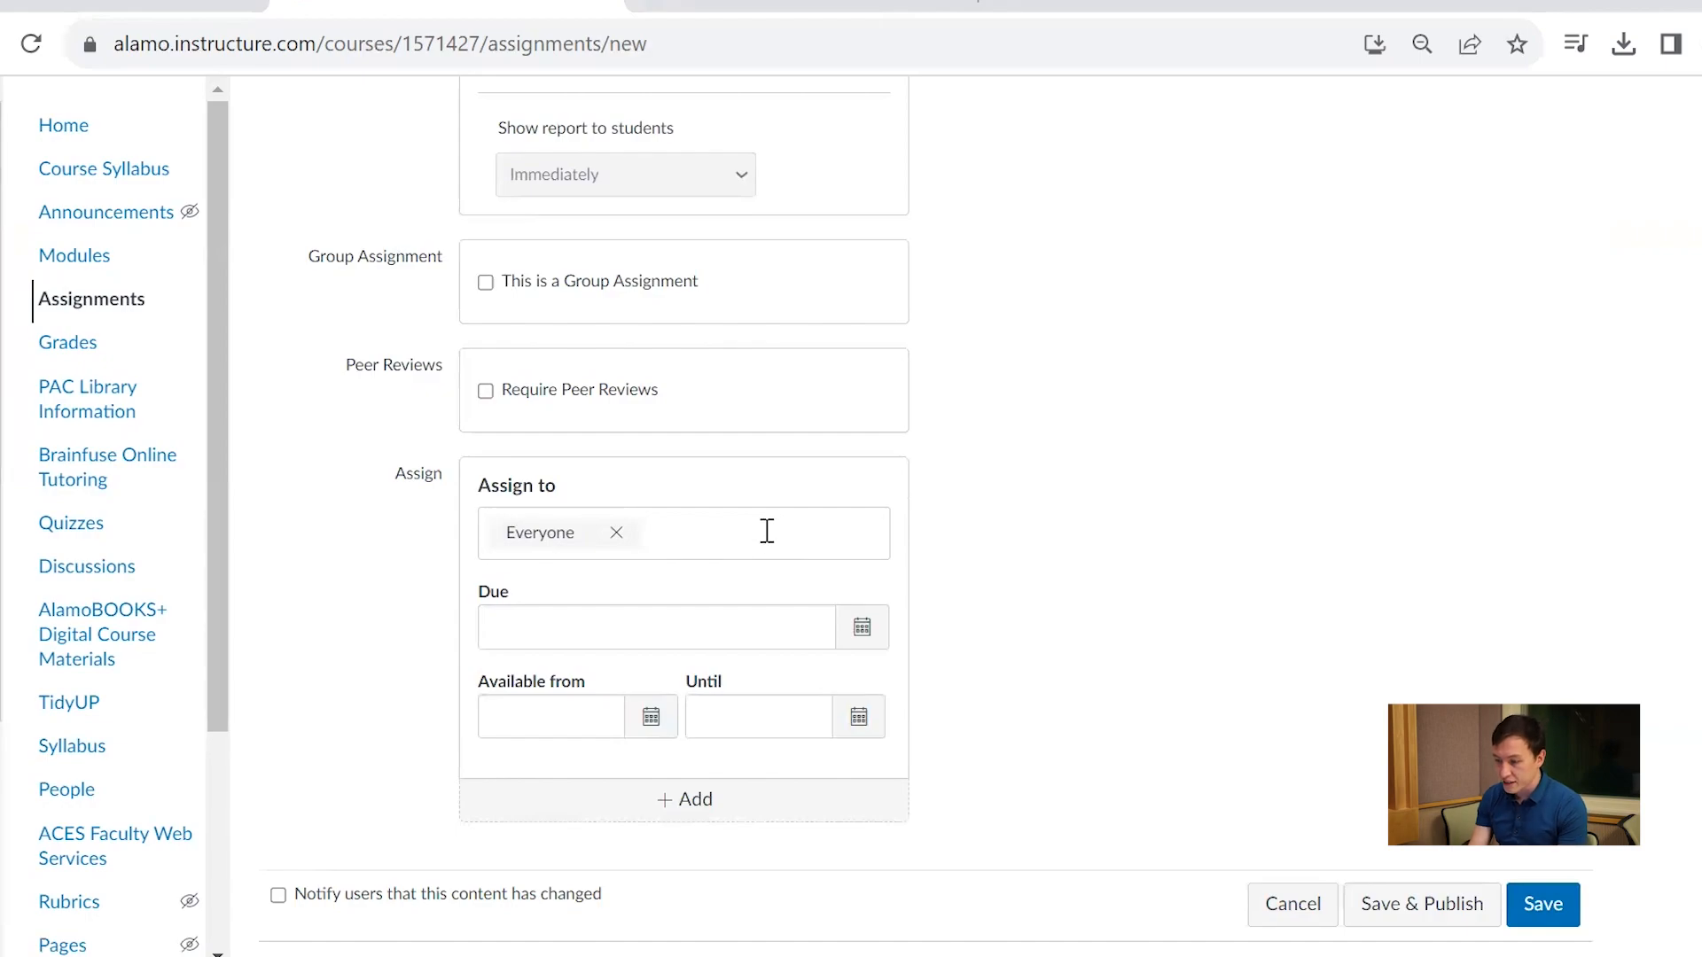
left_click(767, 530)
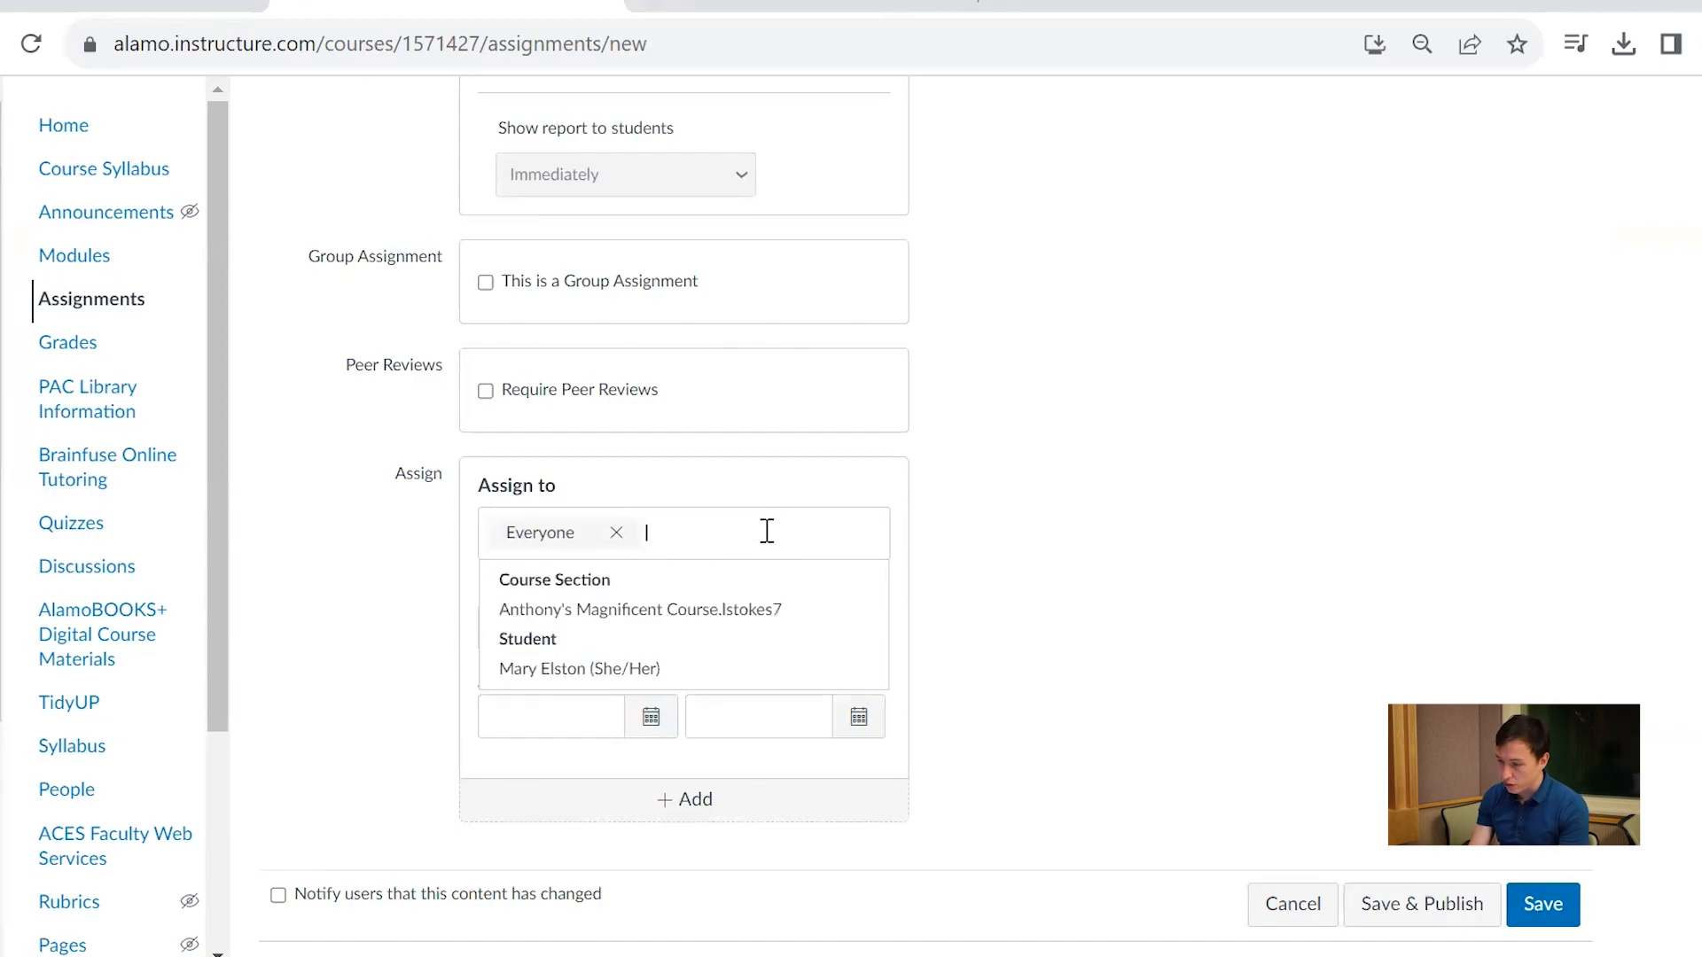
left_click(616, 670)
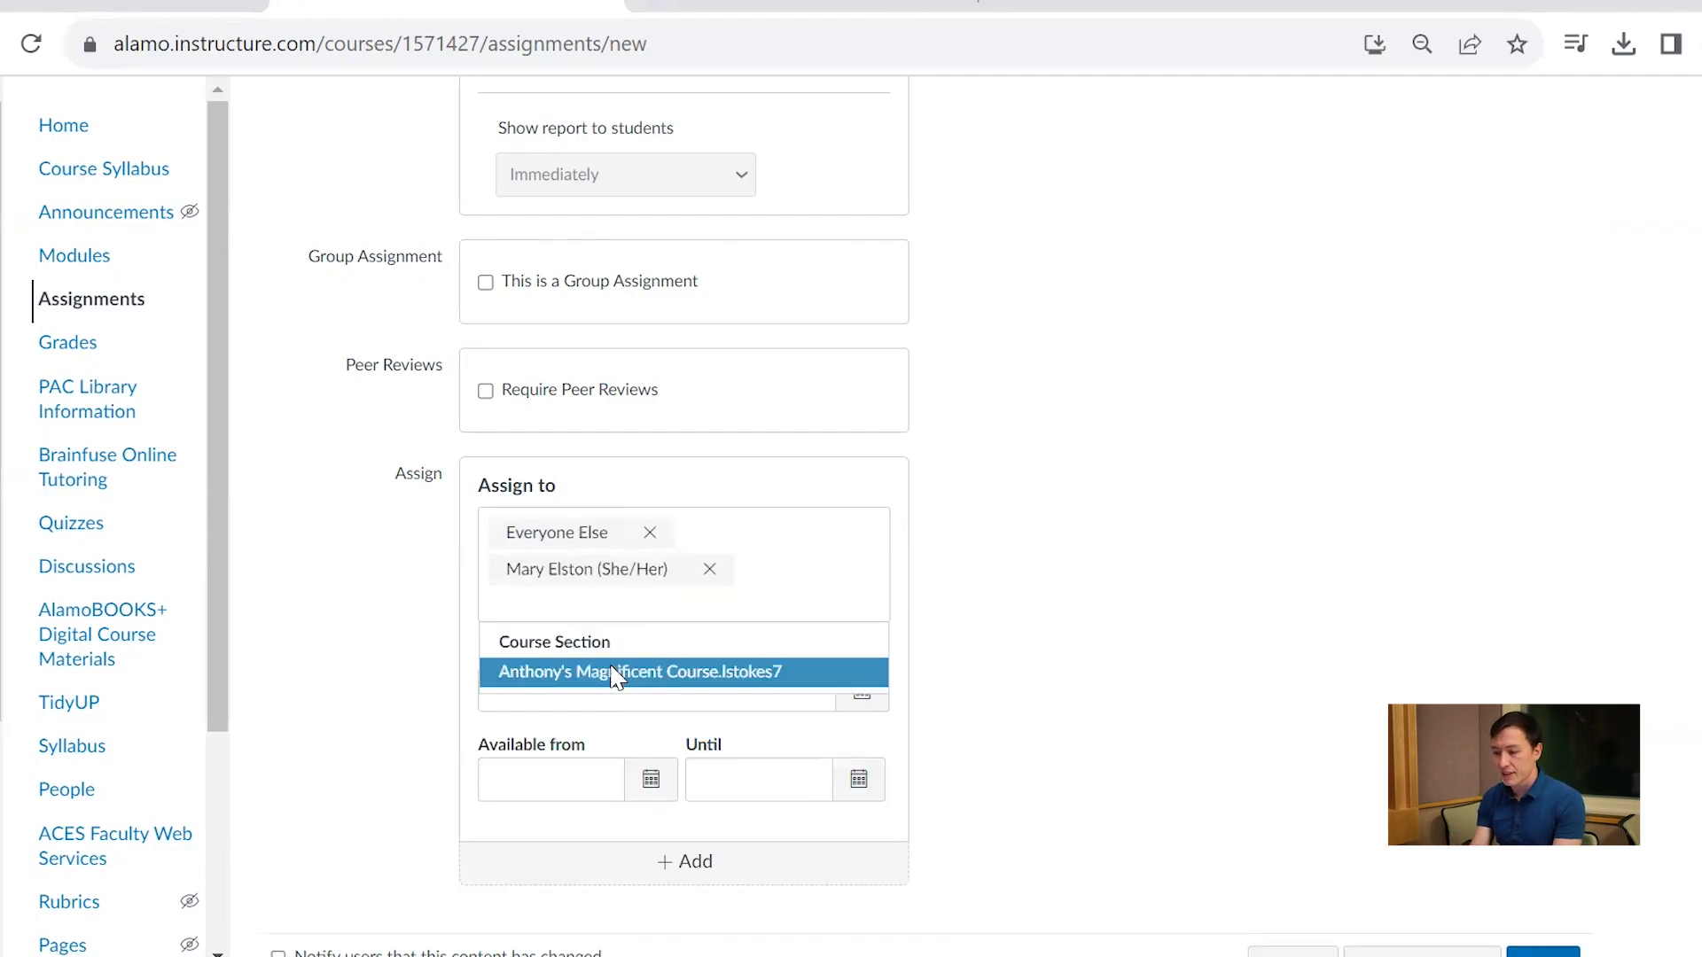
left_click(709, 569)
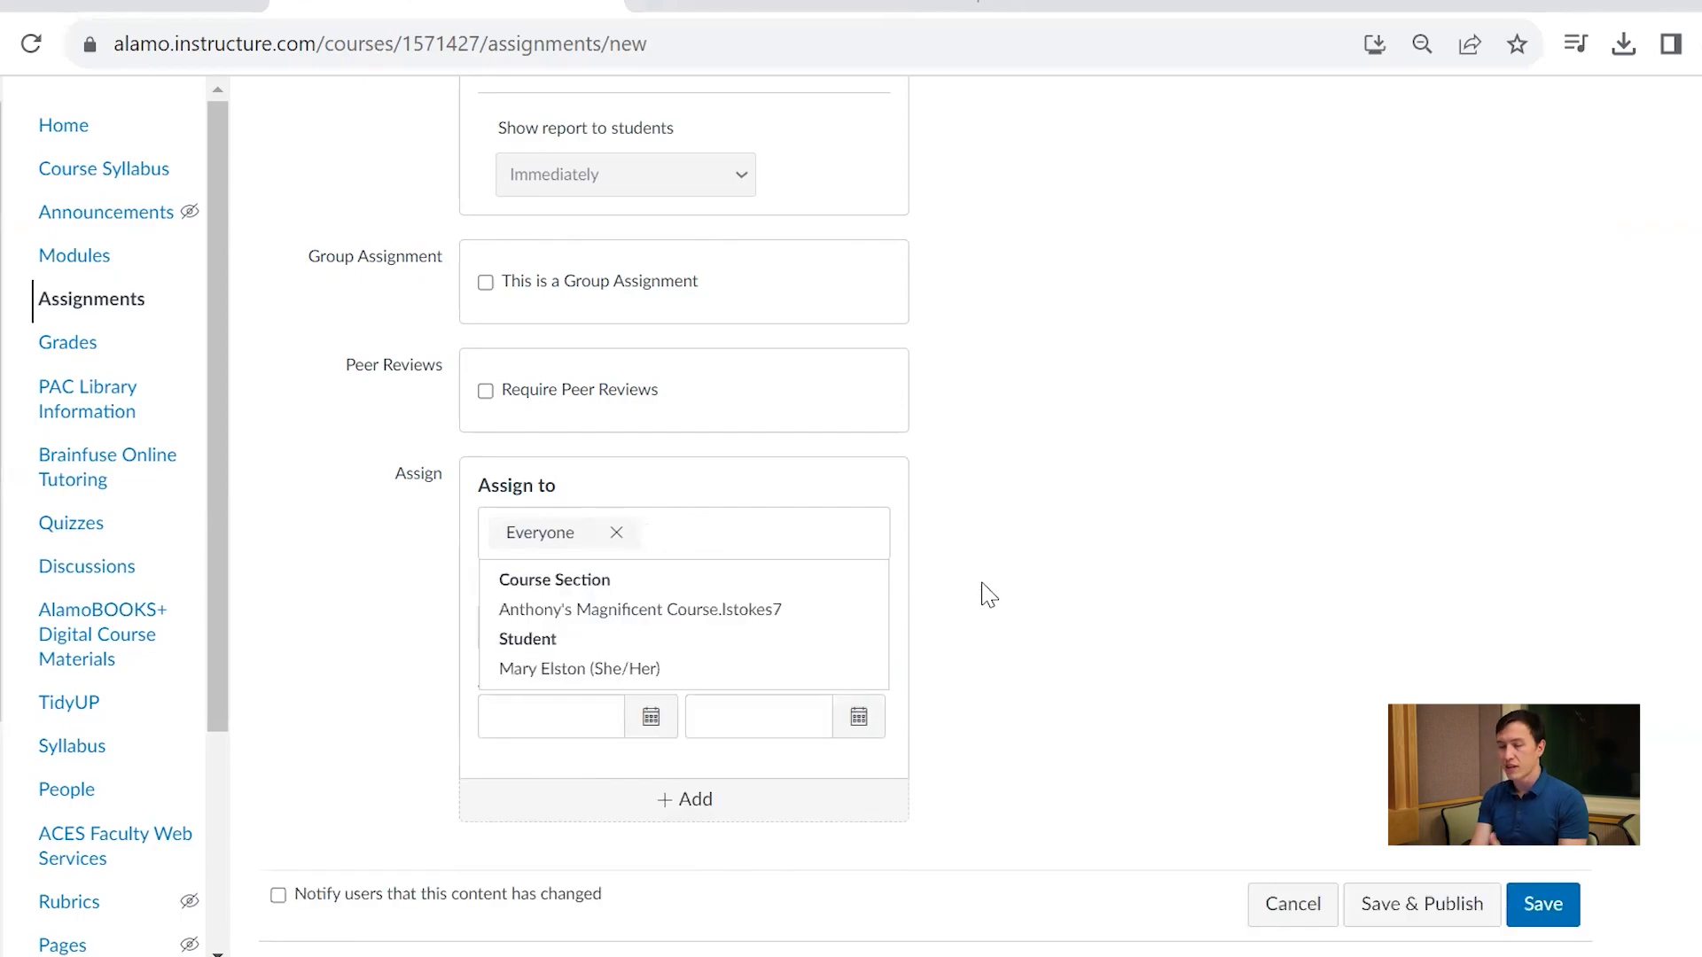
left_click(1043, 669)
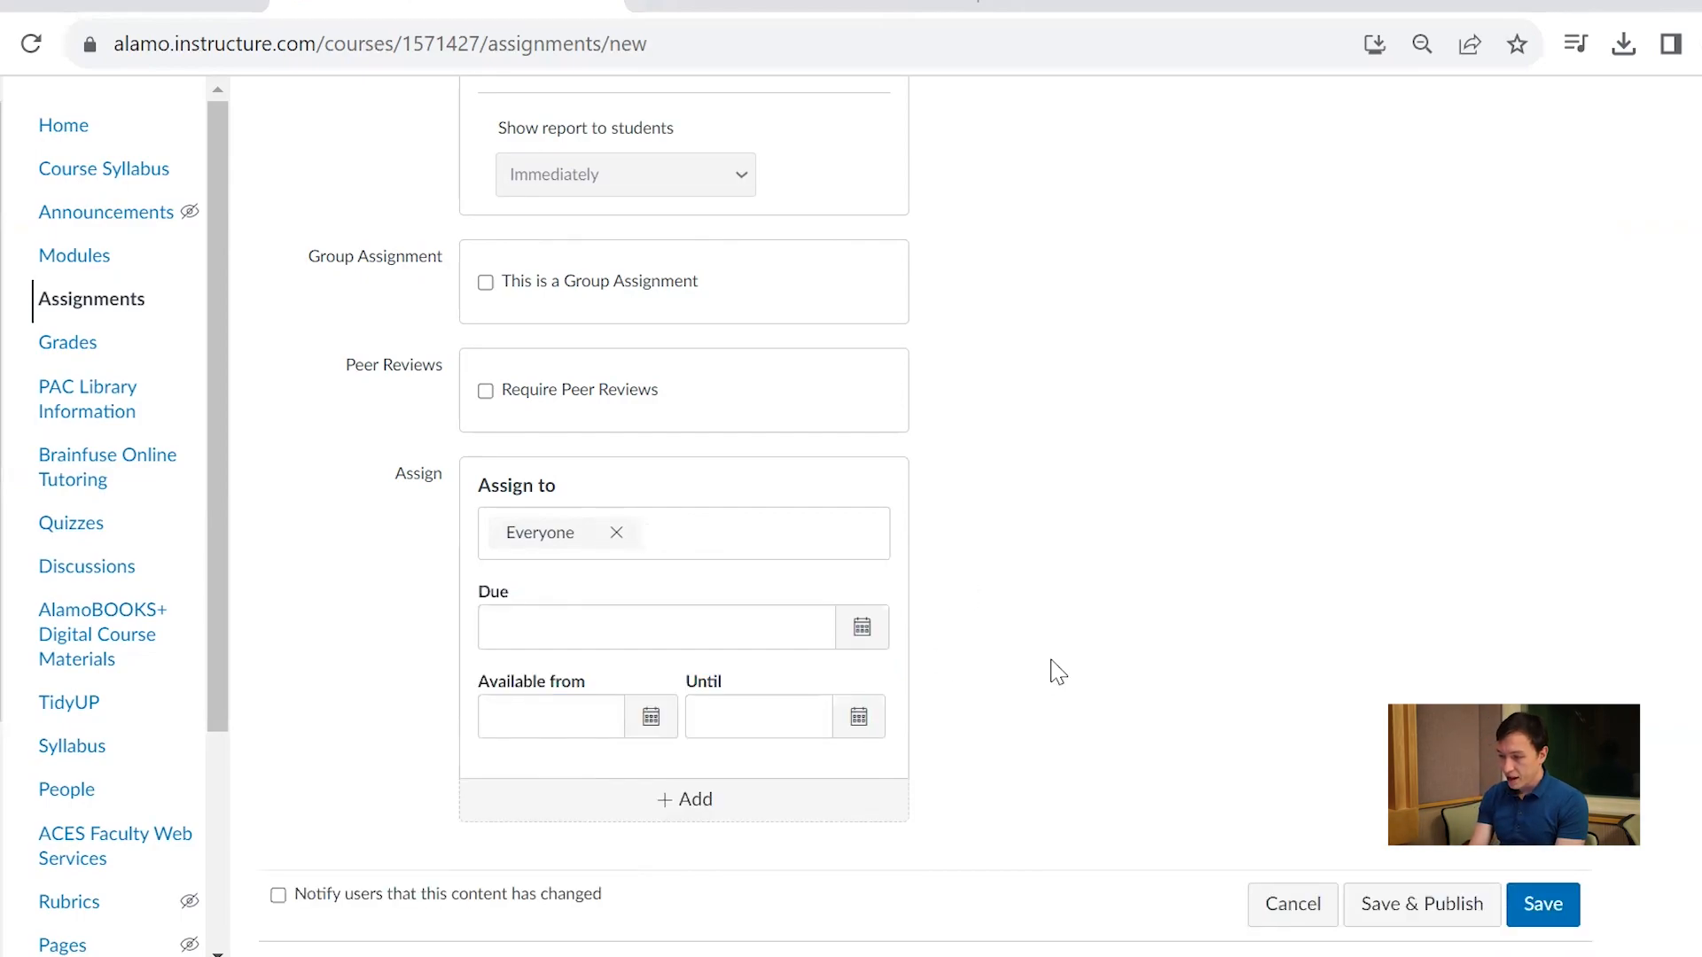
Set the due date to Nov 10, 2023, 11:59 PM and the availability start to Nov 7, 2023, leaving the end date empty
left_click(847, 636)
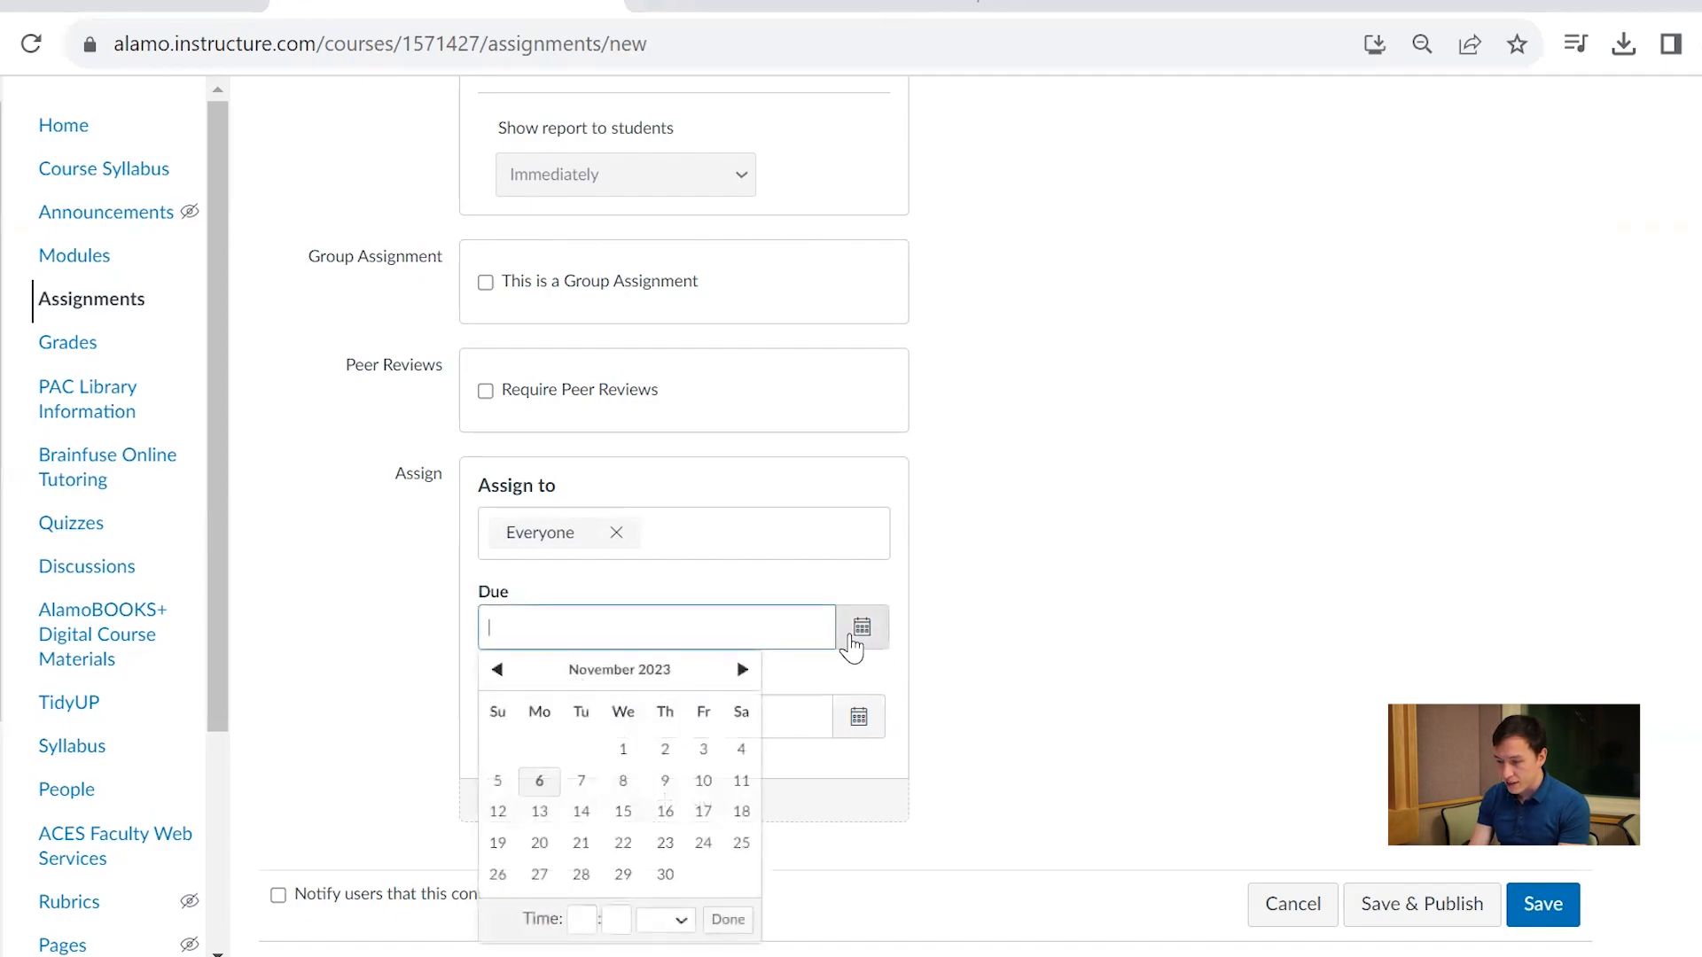
left_click(704, 787)
left_click(1173, 654)
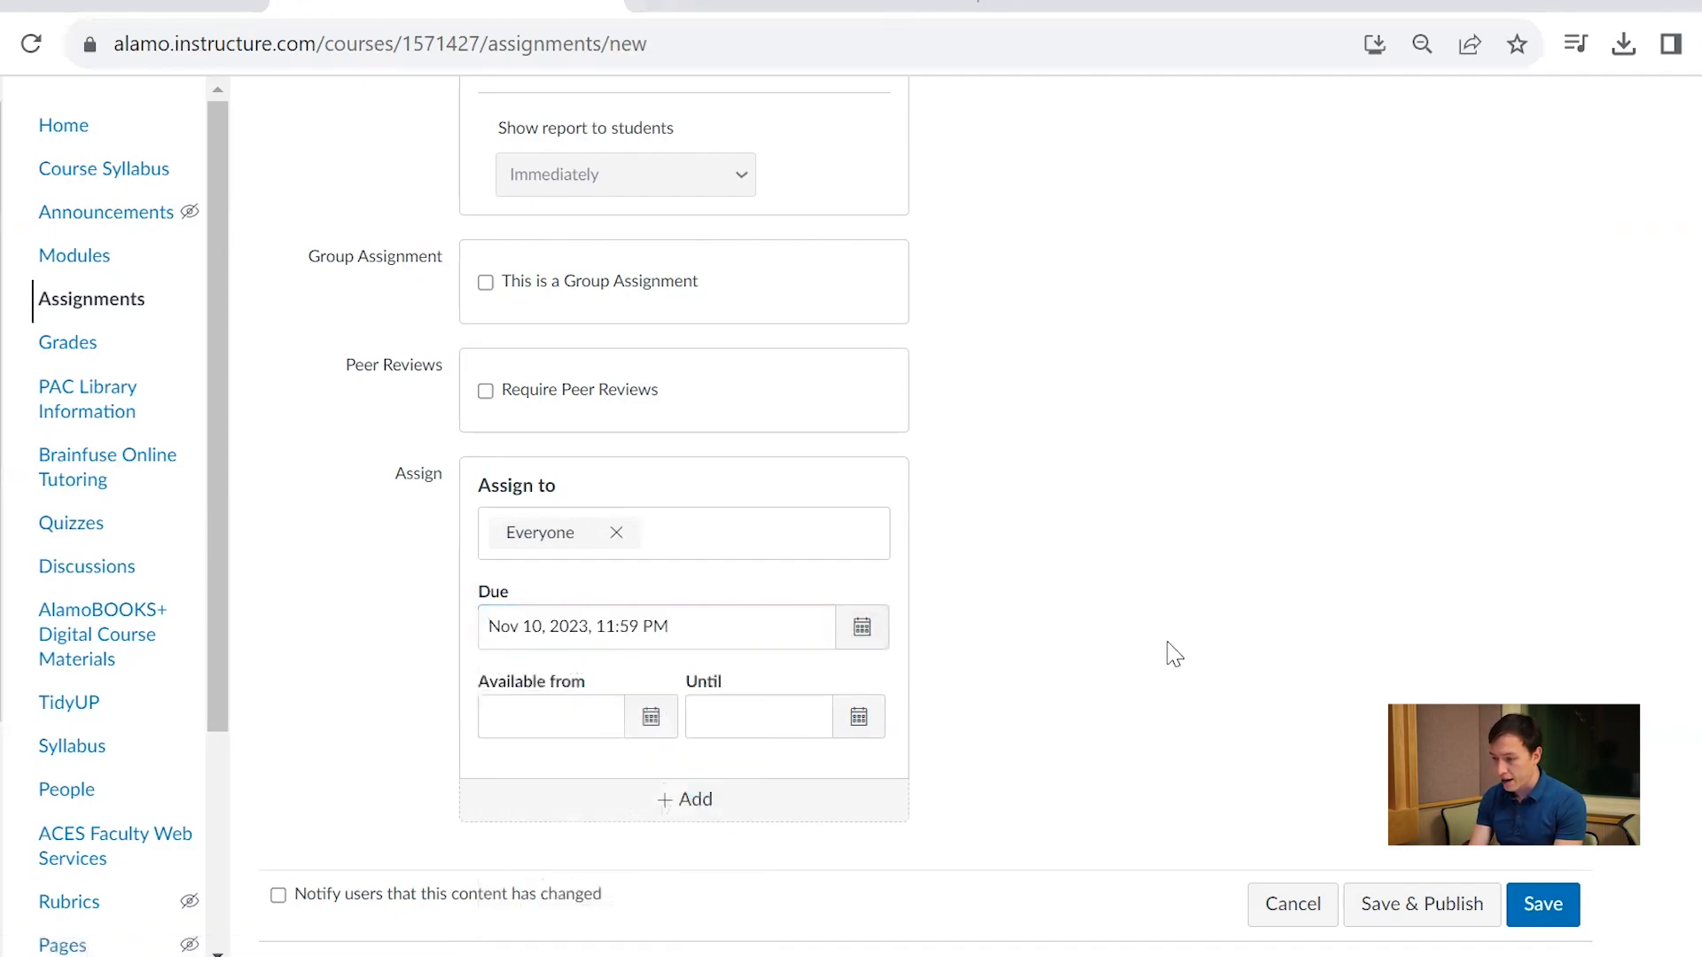
left_click(652, 720)
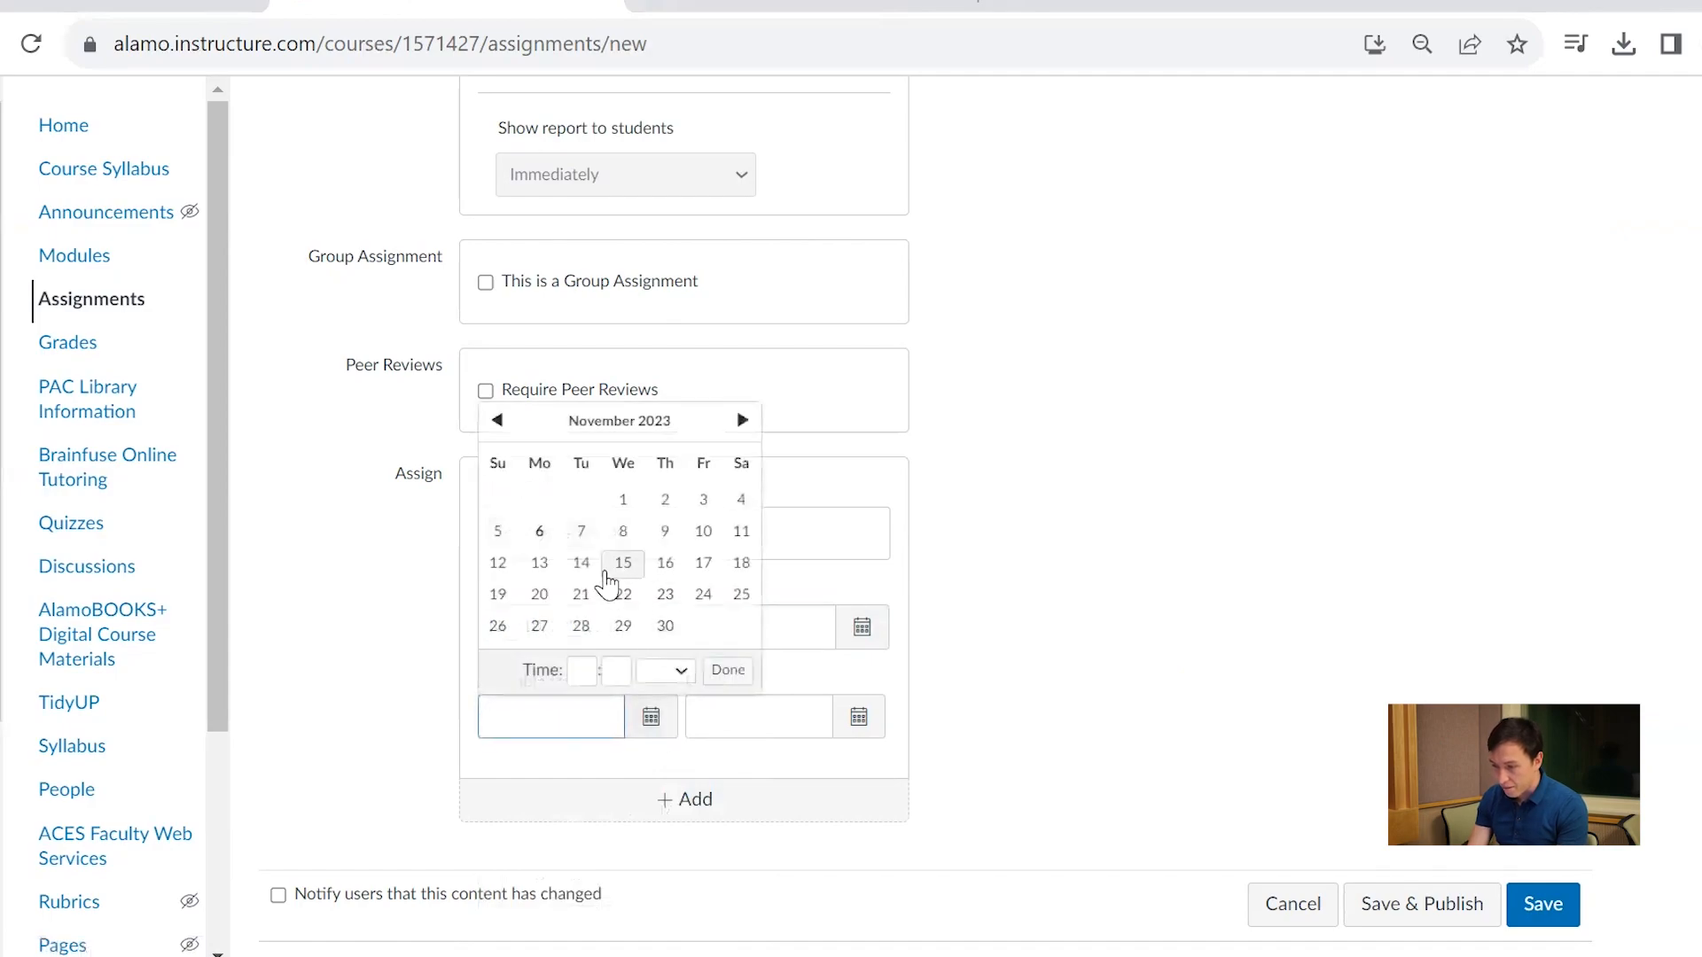
left_click(580, 530)
left_click(857, 717)
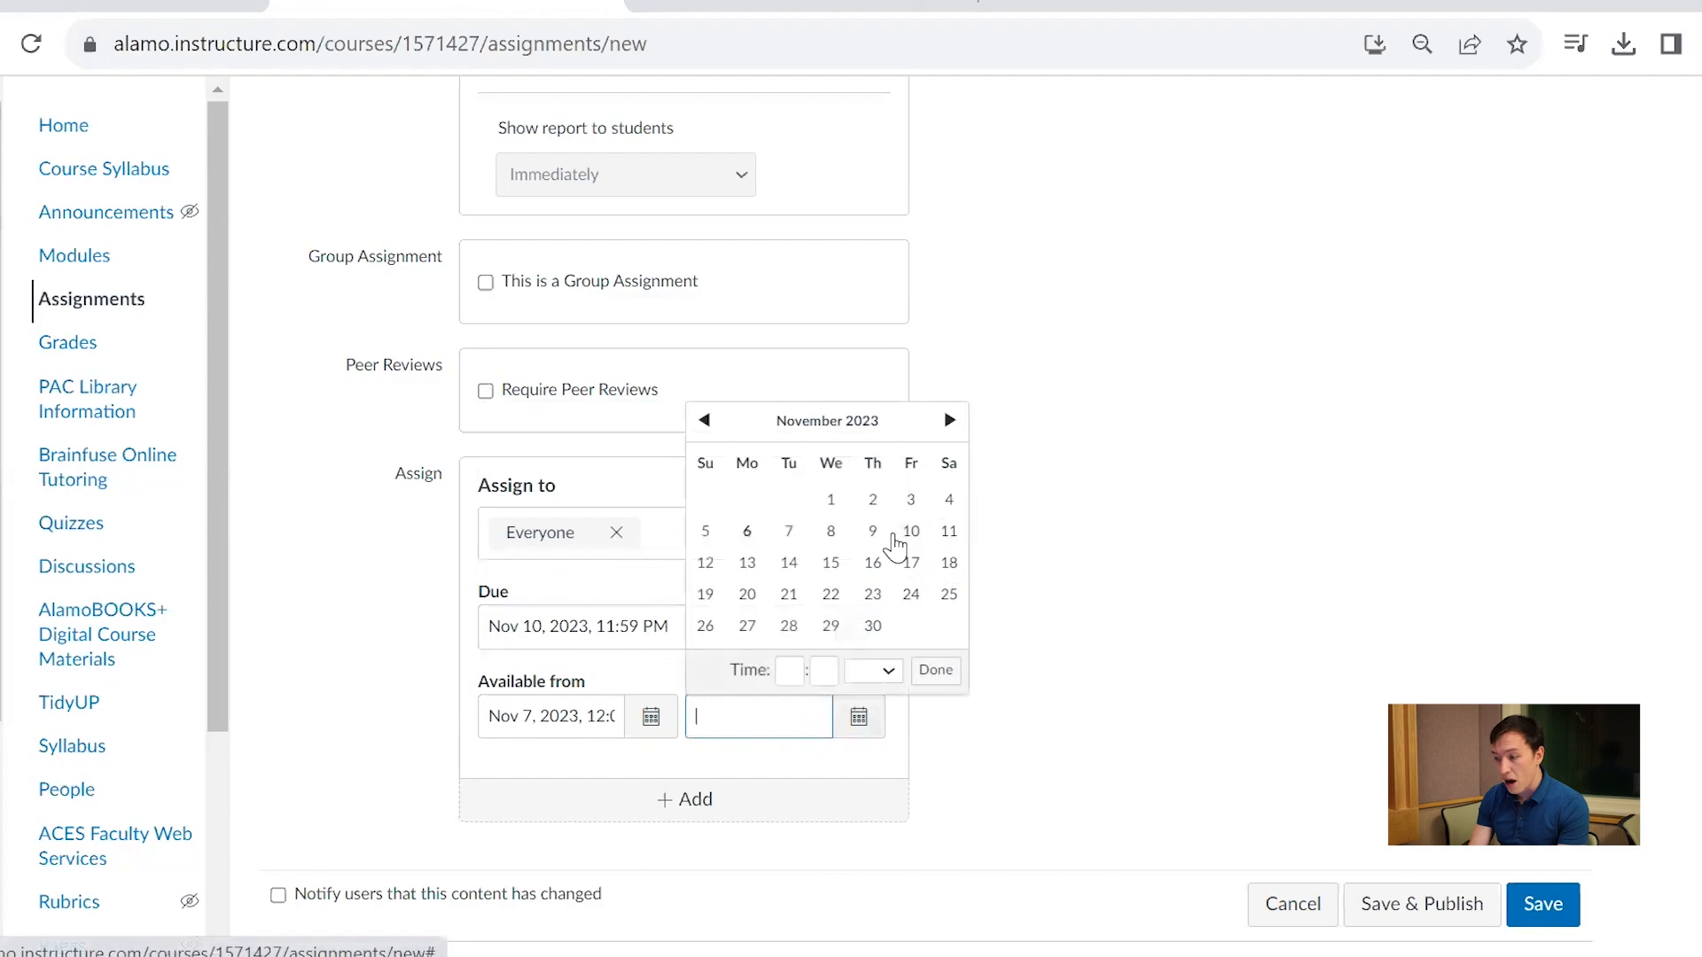
left_click(1137, 741)
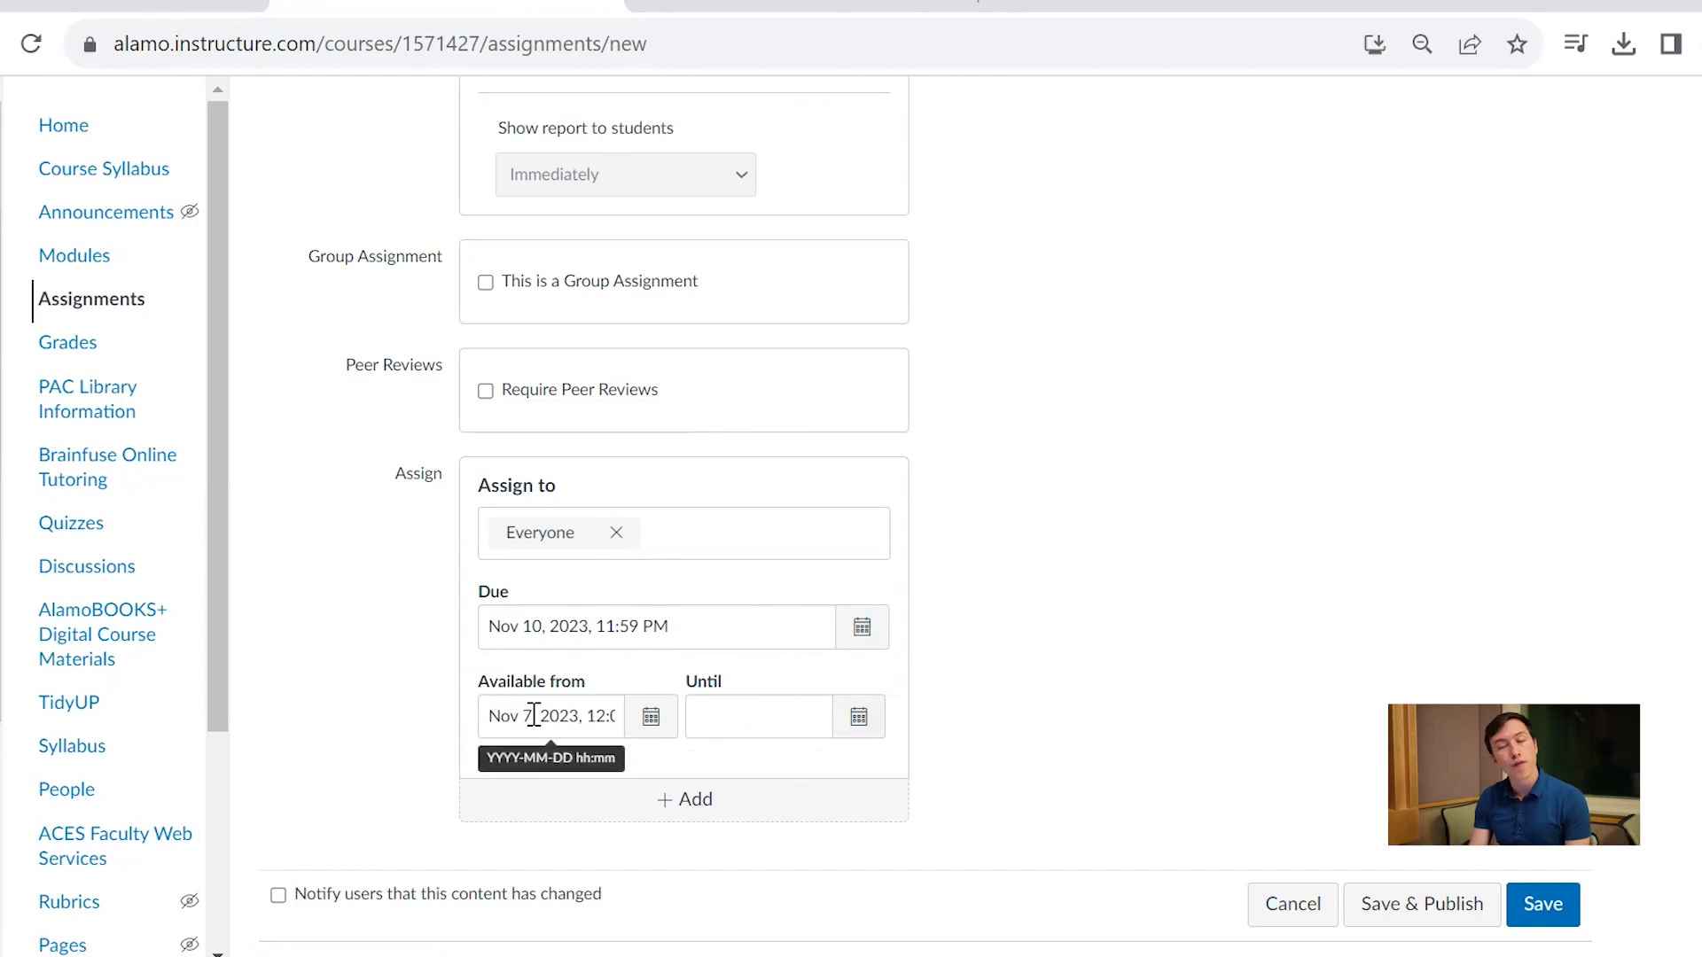
Save the new assignment, check it in Student View, and return to the teacher's view
left_click(1421, 905)
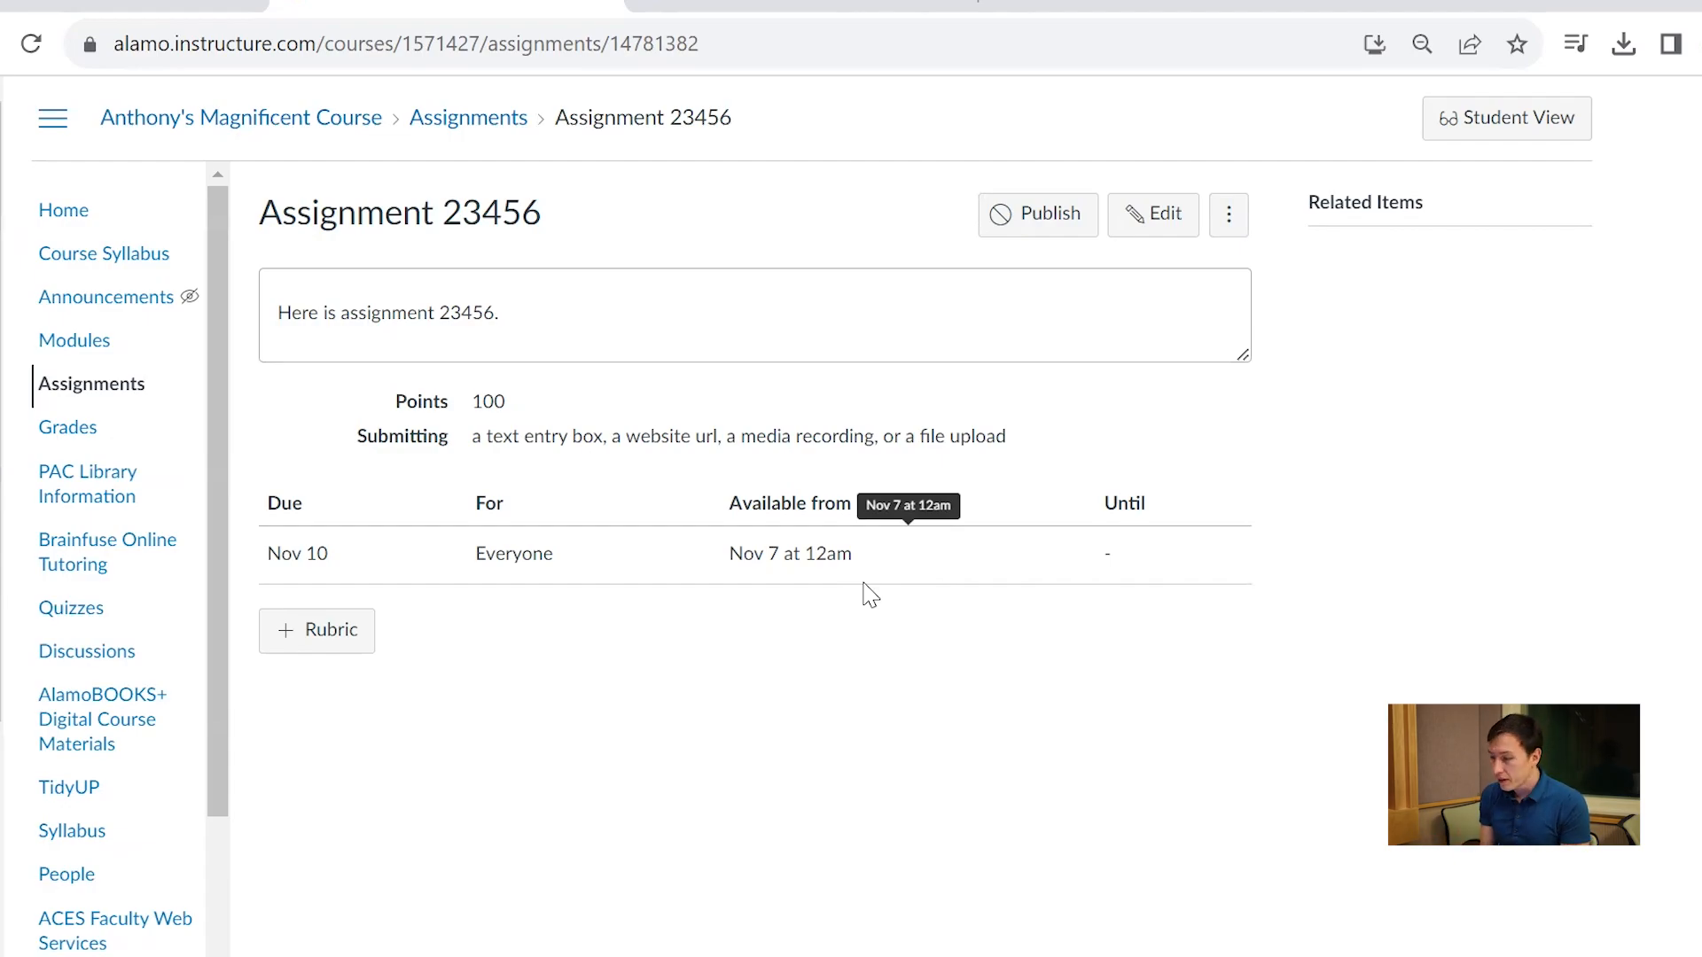
left_click(1455, 129)
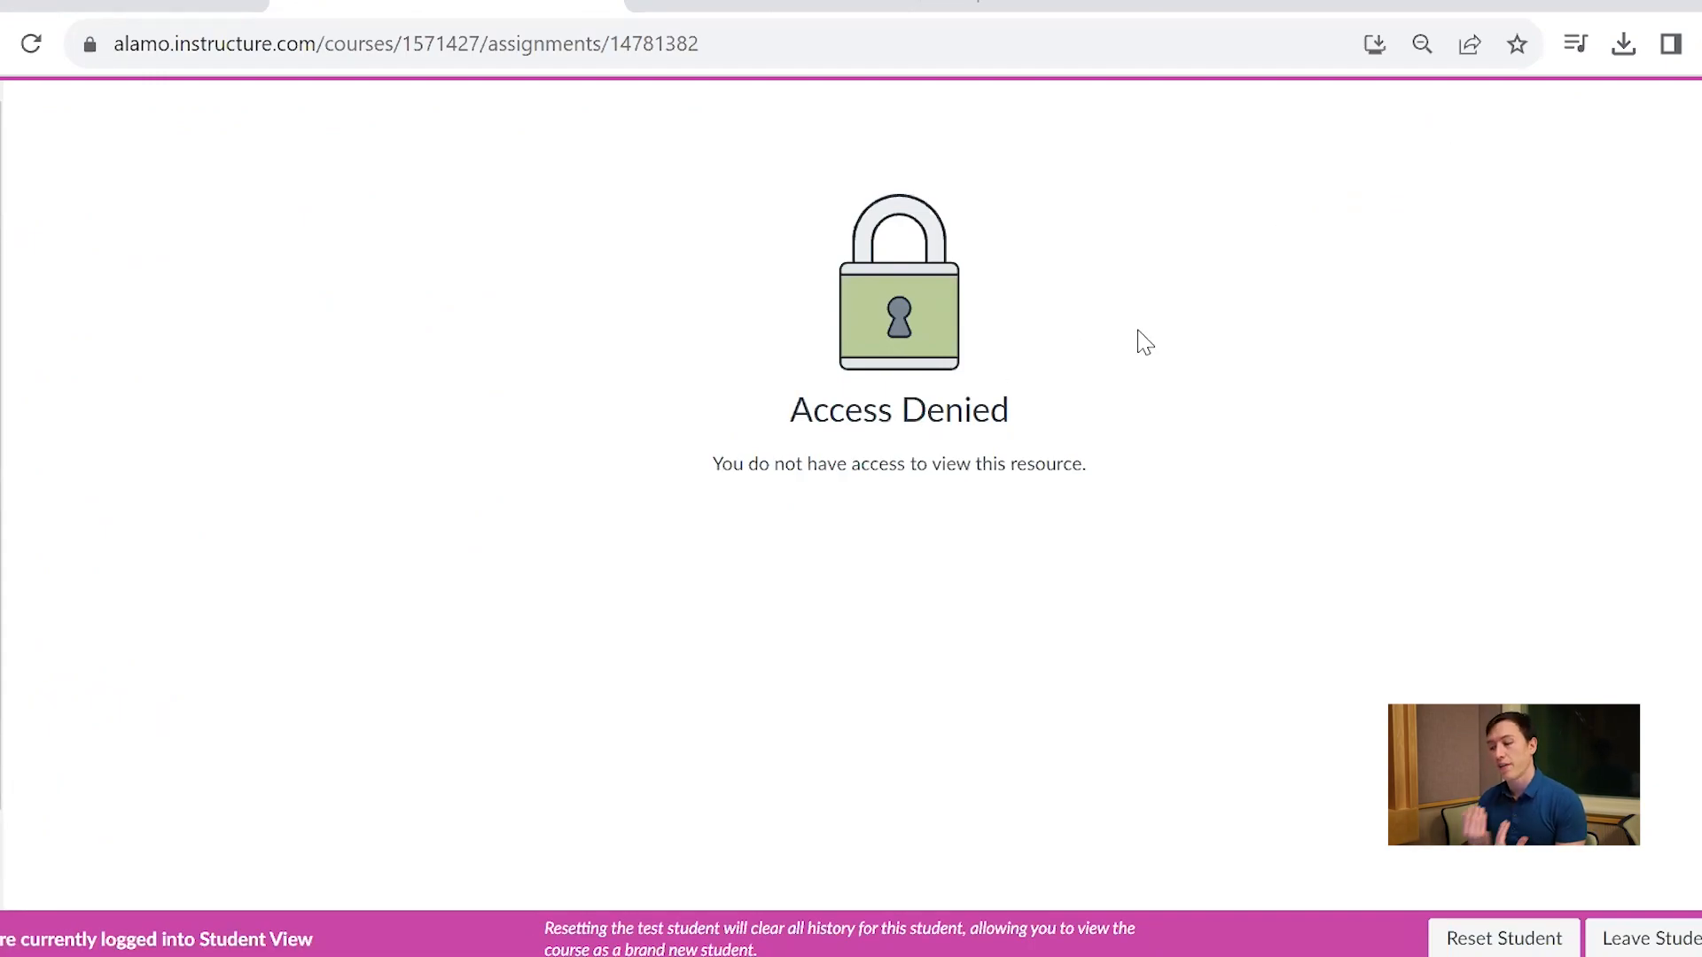
left_click(1644, 938)
Change the assignment's availability start to Nov 5, 2023, save it, and publish it
left_click(1143, 215)
scroll(852, 593, "down", 15)
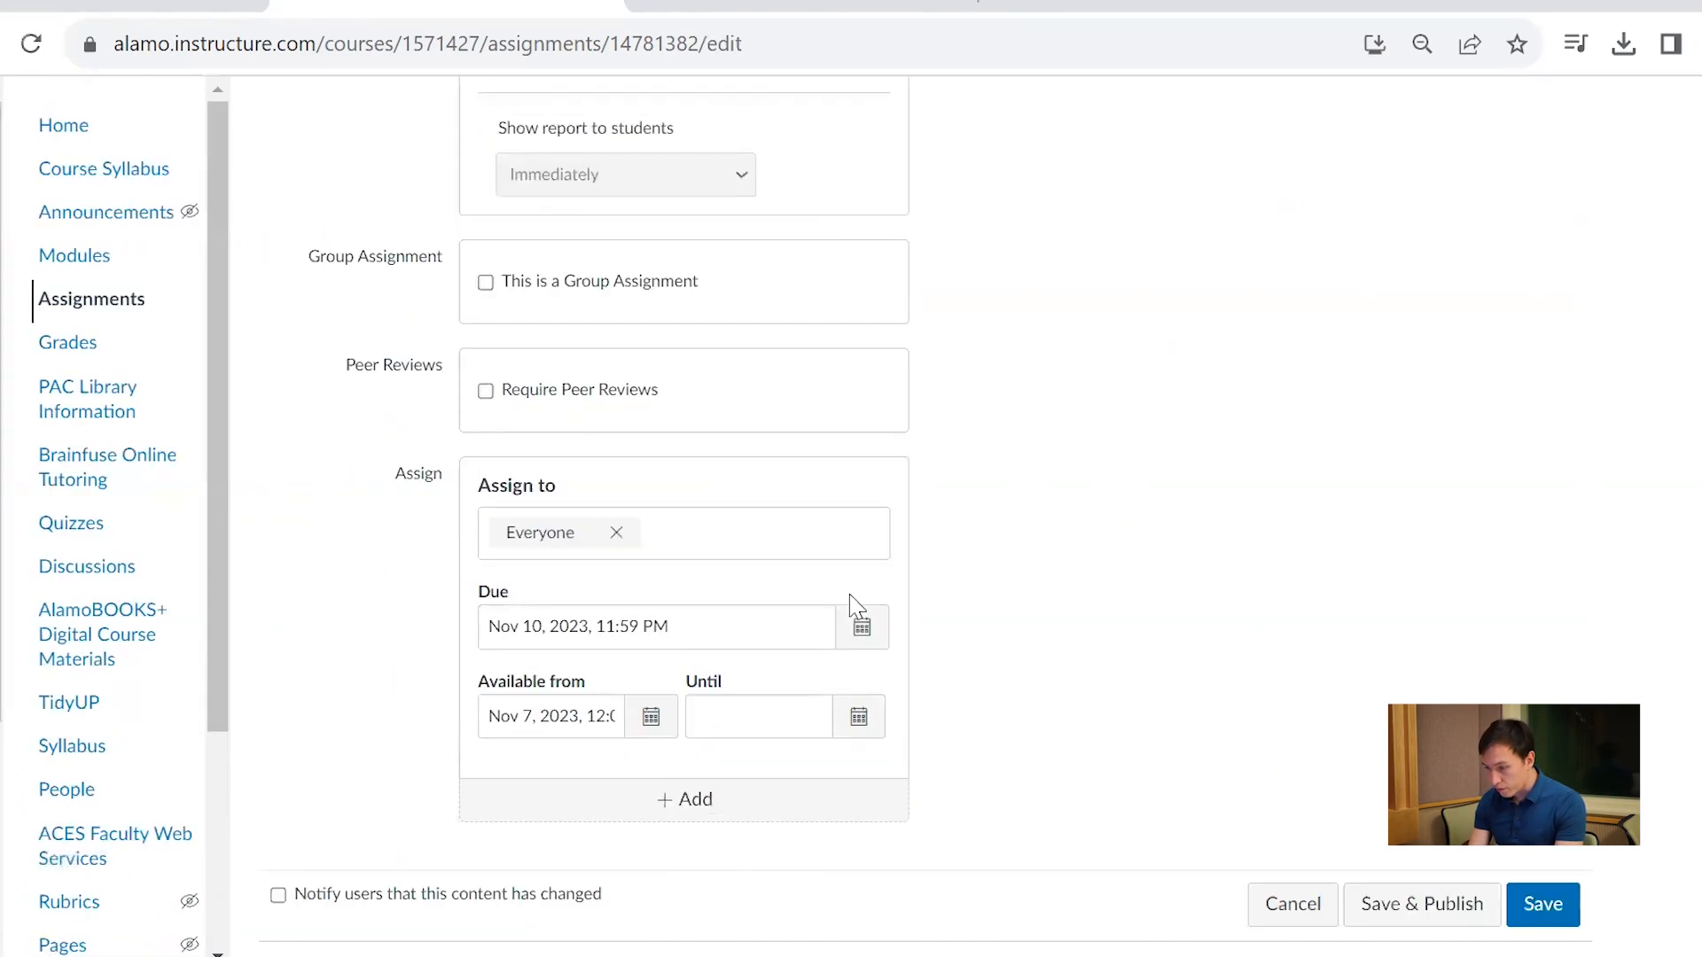
left_click(588, 715)
left_click(650, 719)
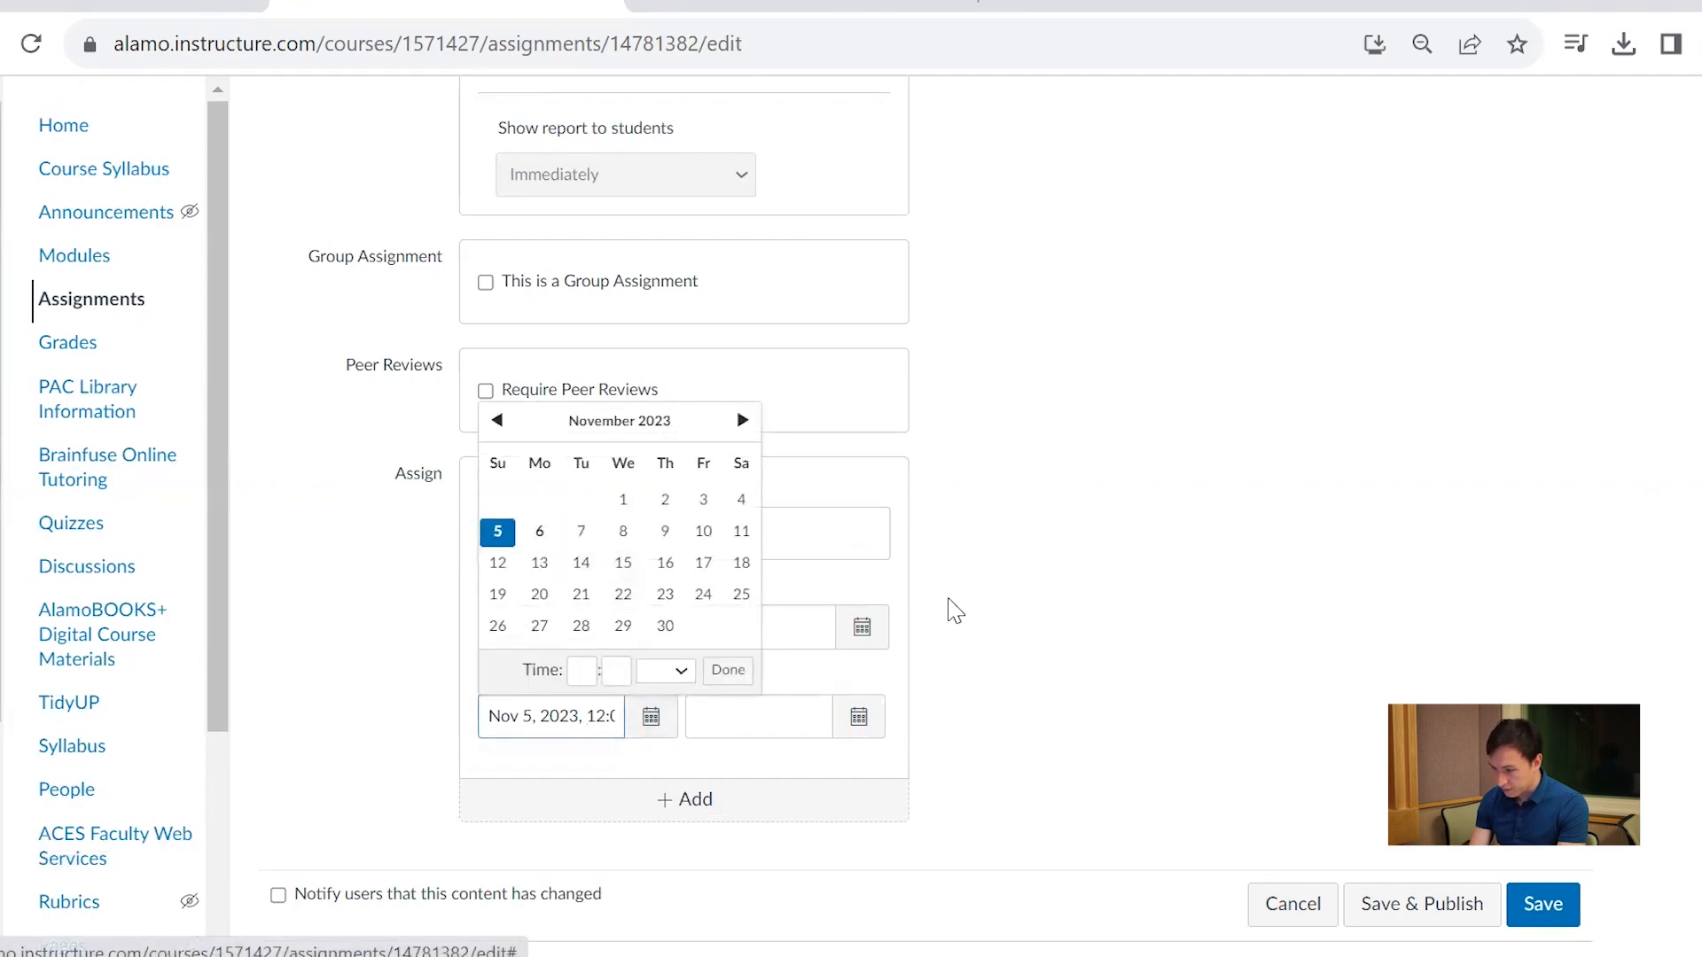
left_click(1341, 560)
left_click(1543, 906)
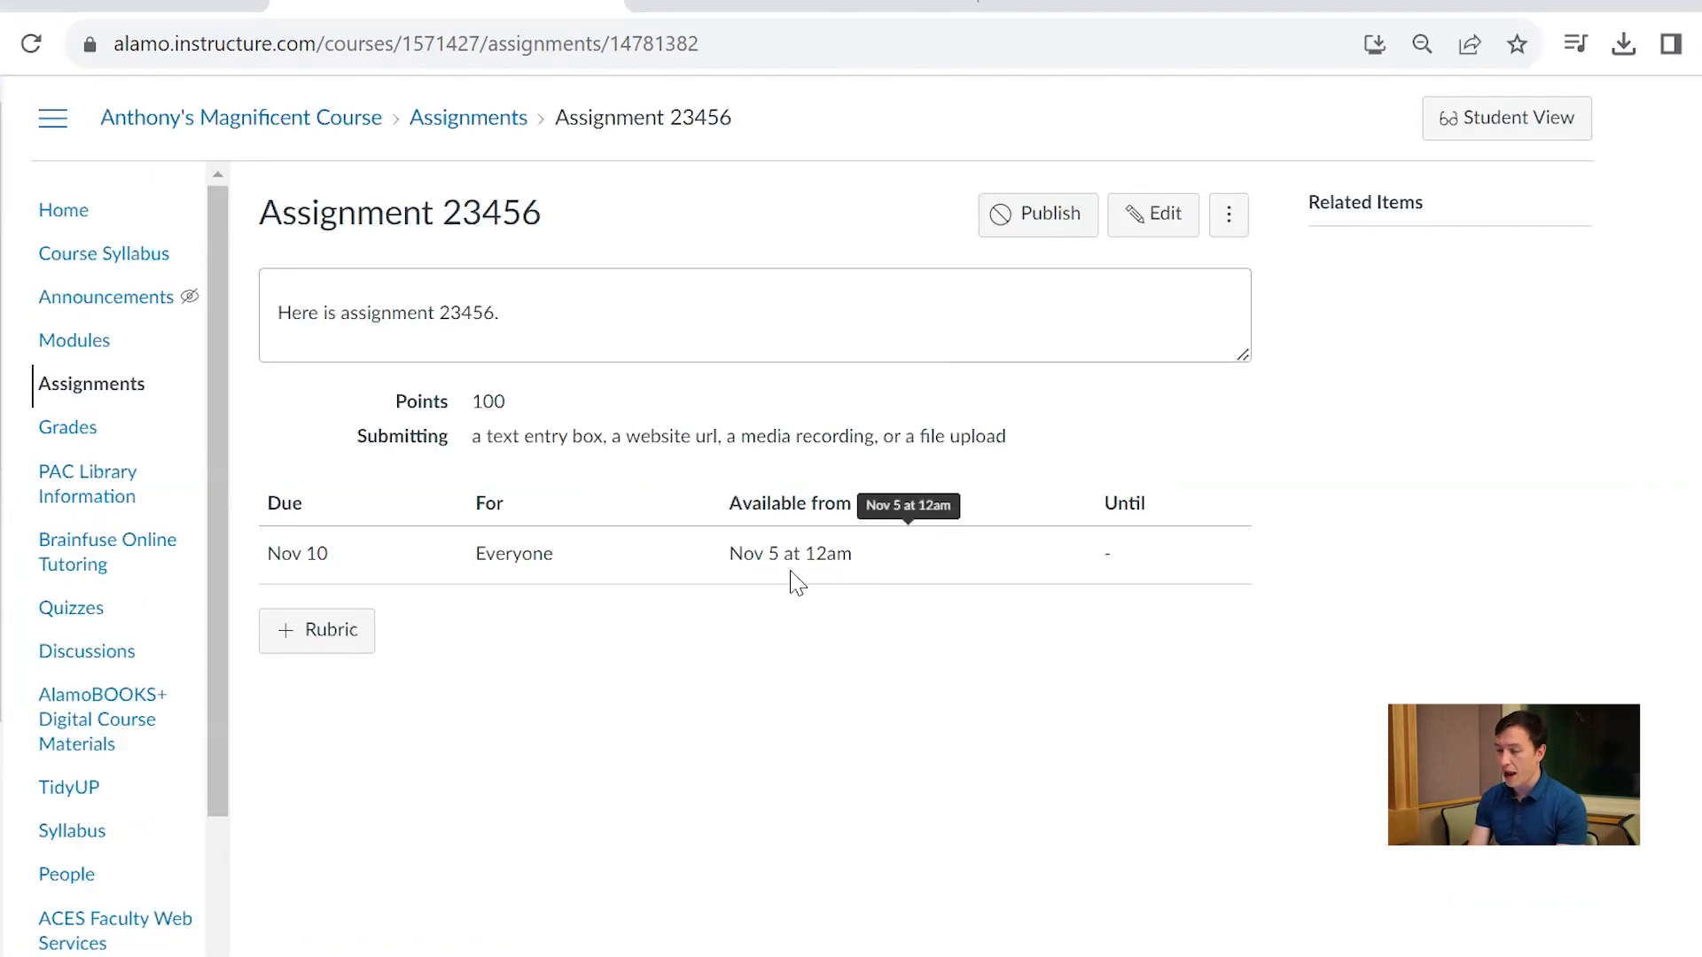
left_click(1030, 211)
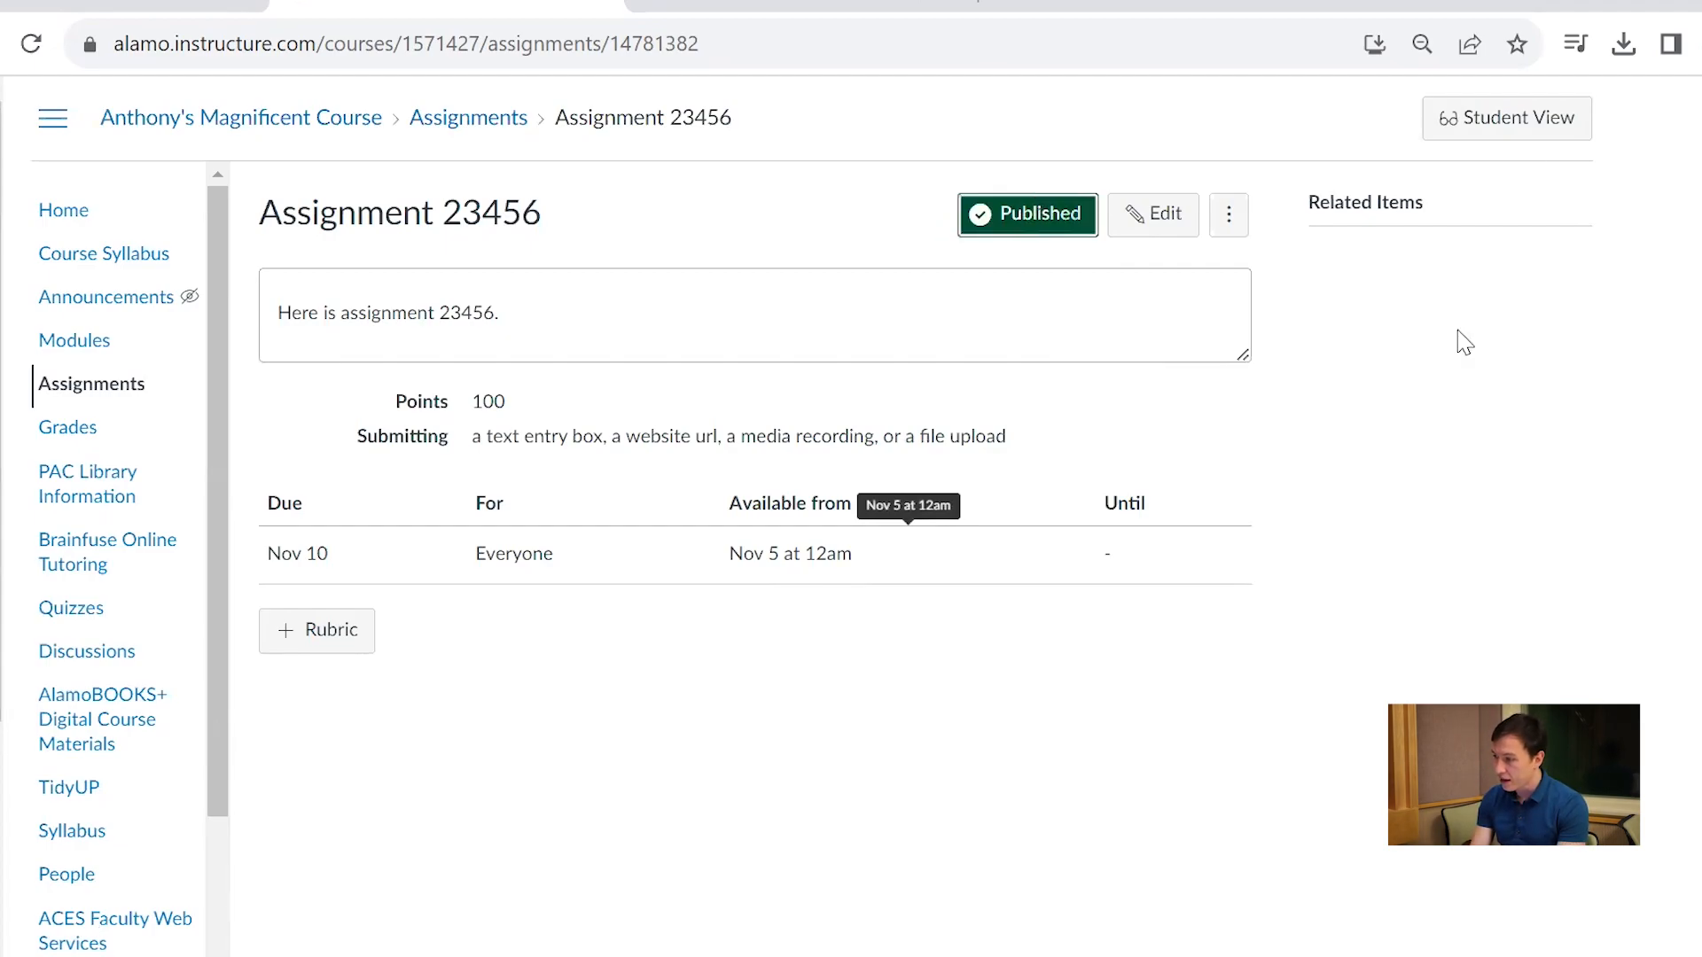
Start the assignment in Student View and look at its Text Entry and Website URL submission options
left_click(1550, 133)
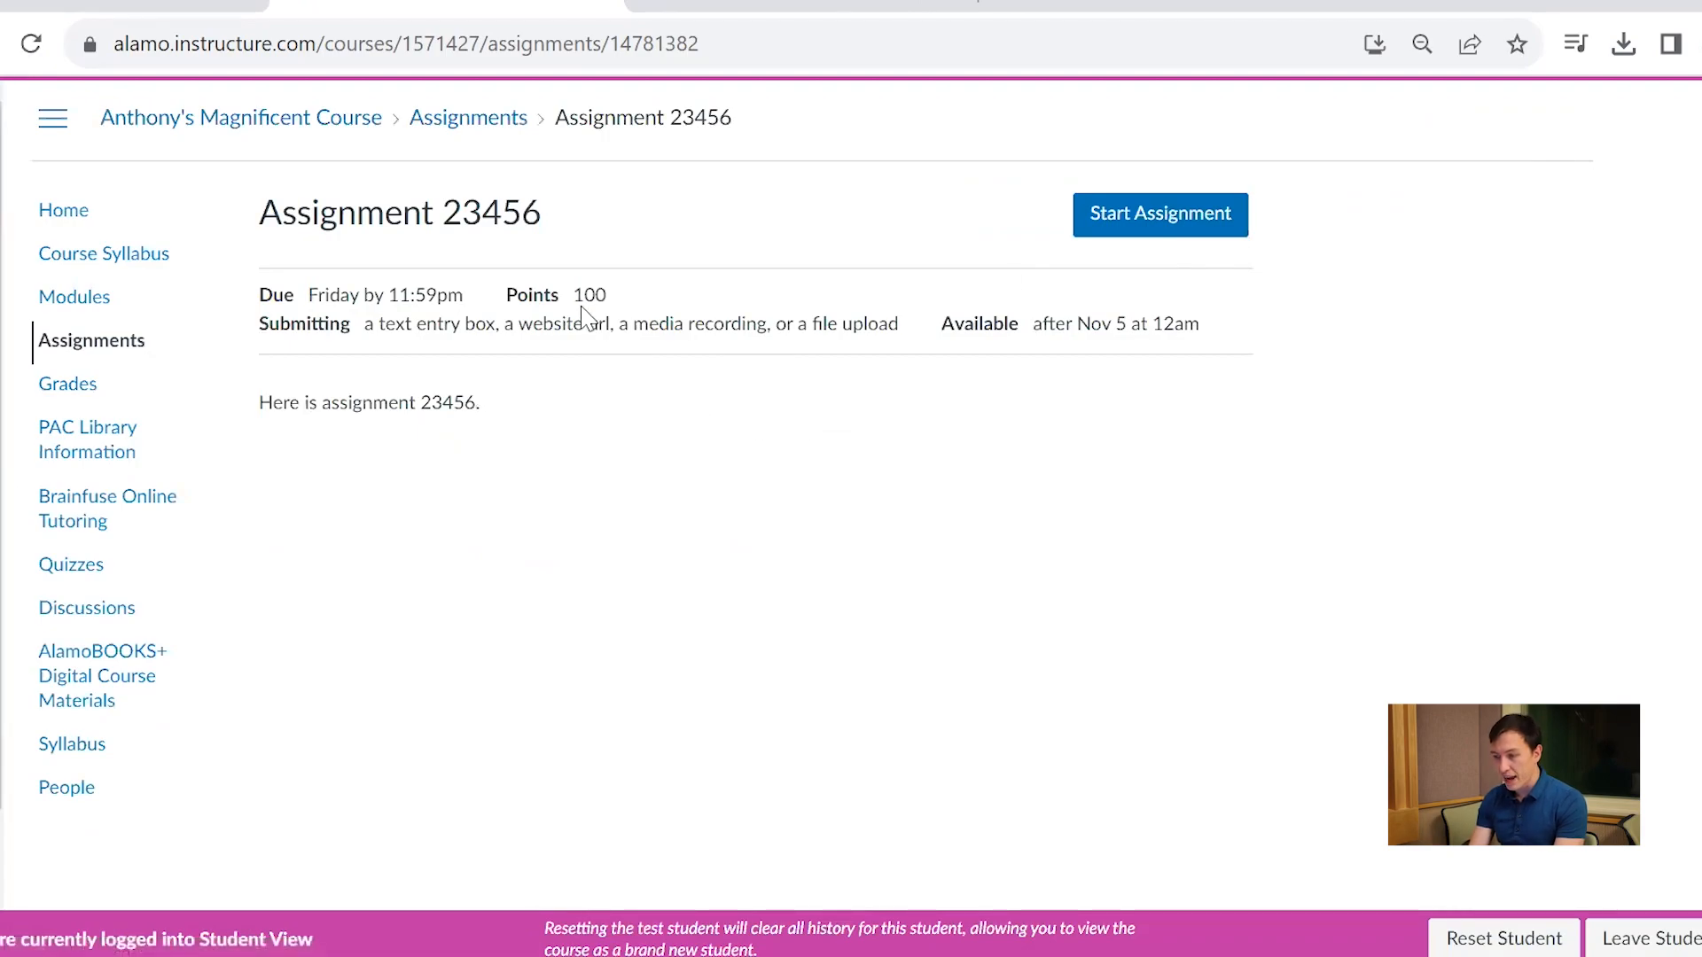
left_click(1173, 219)
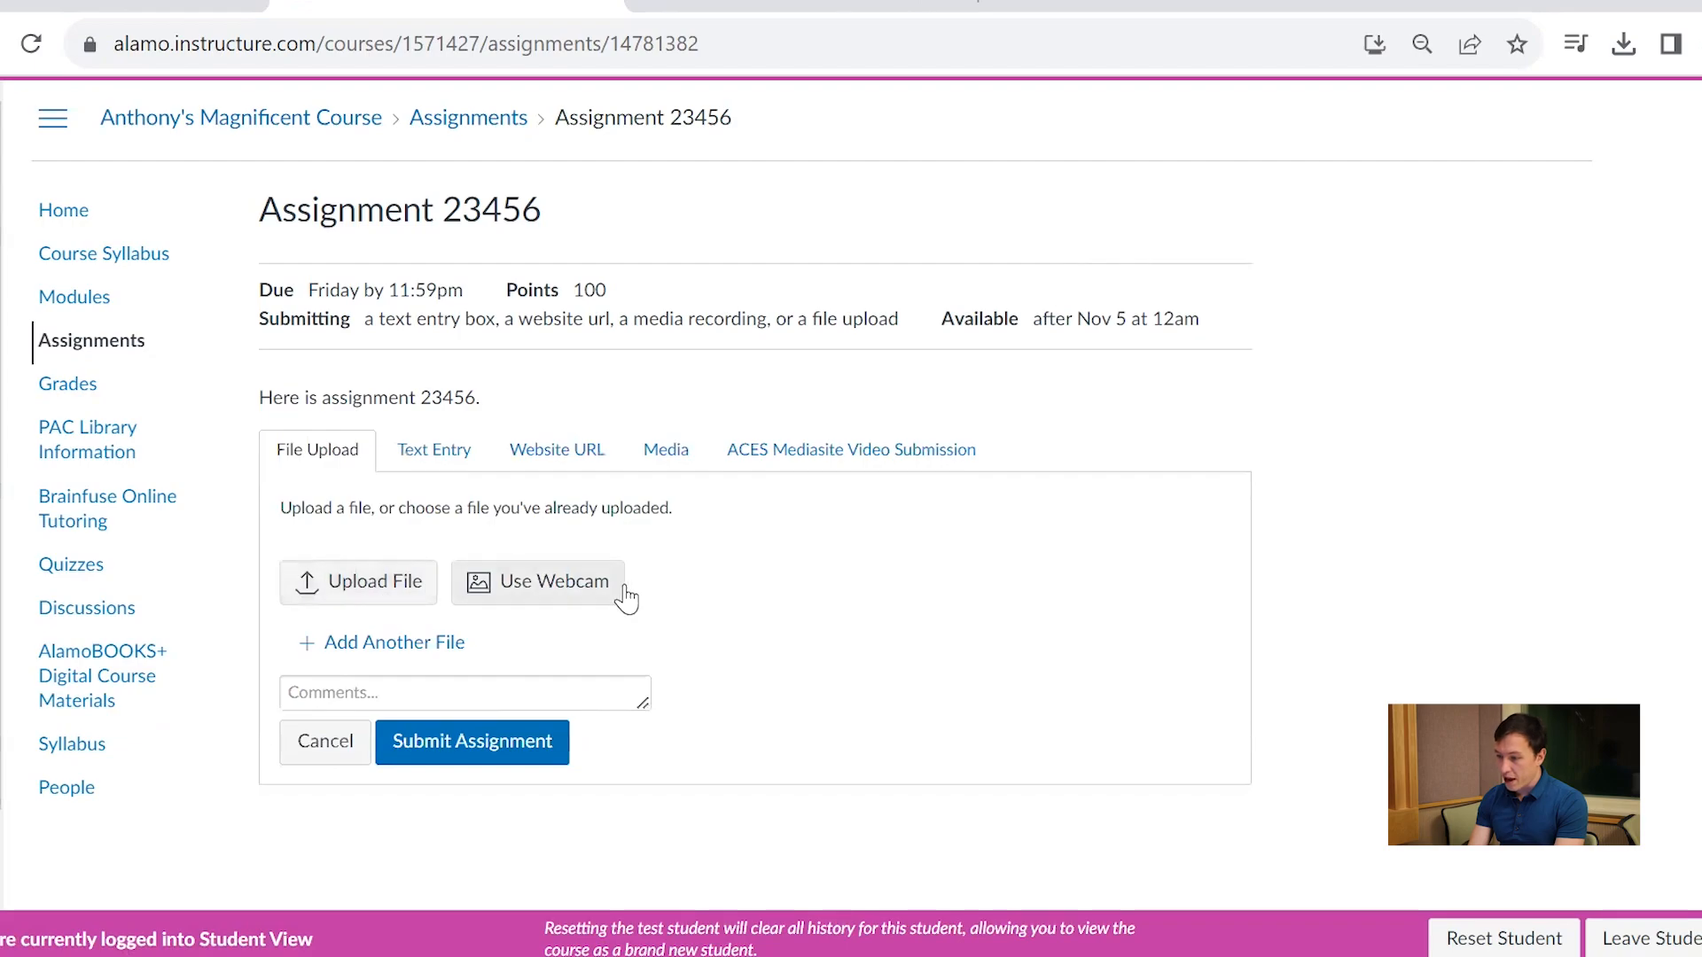
left_click(459, 472)
left_click(594, 457)
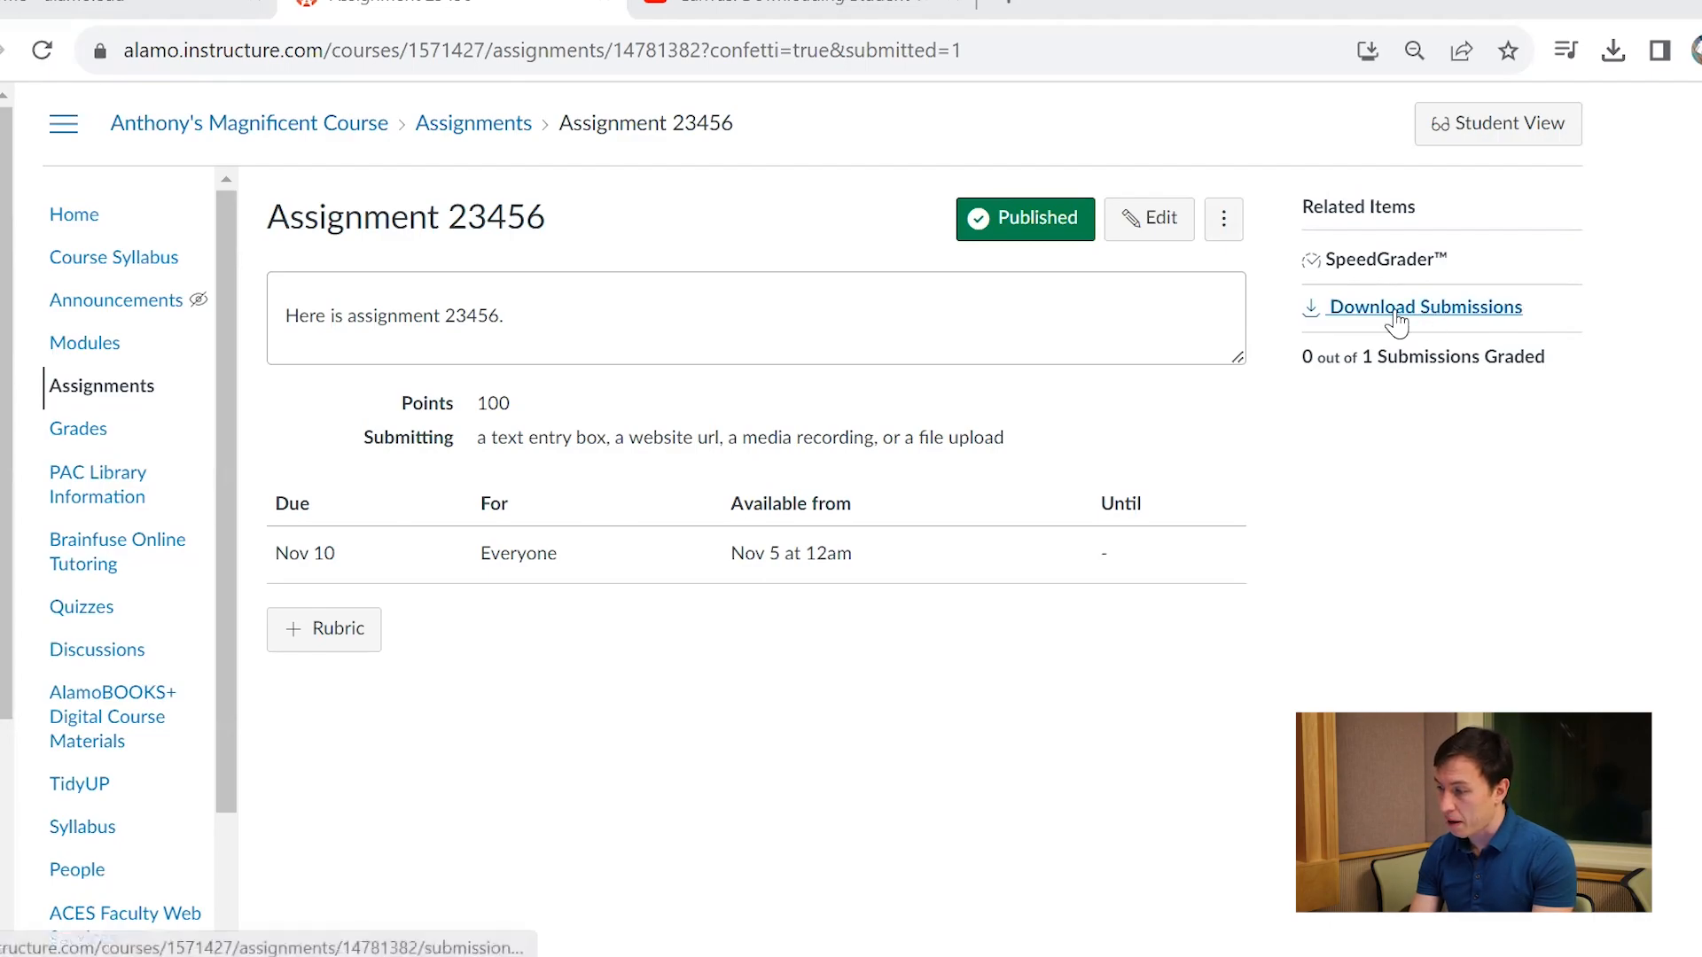
Download the submissions for Assignment 23456 and open the downloaded zip file to view its contents
left_click(1470, 310)
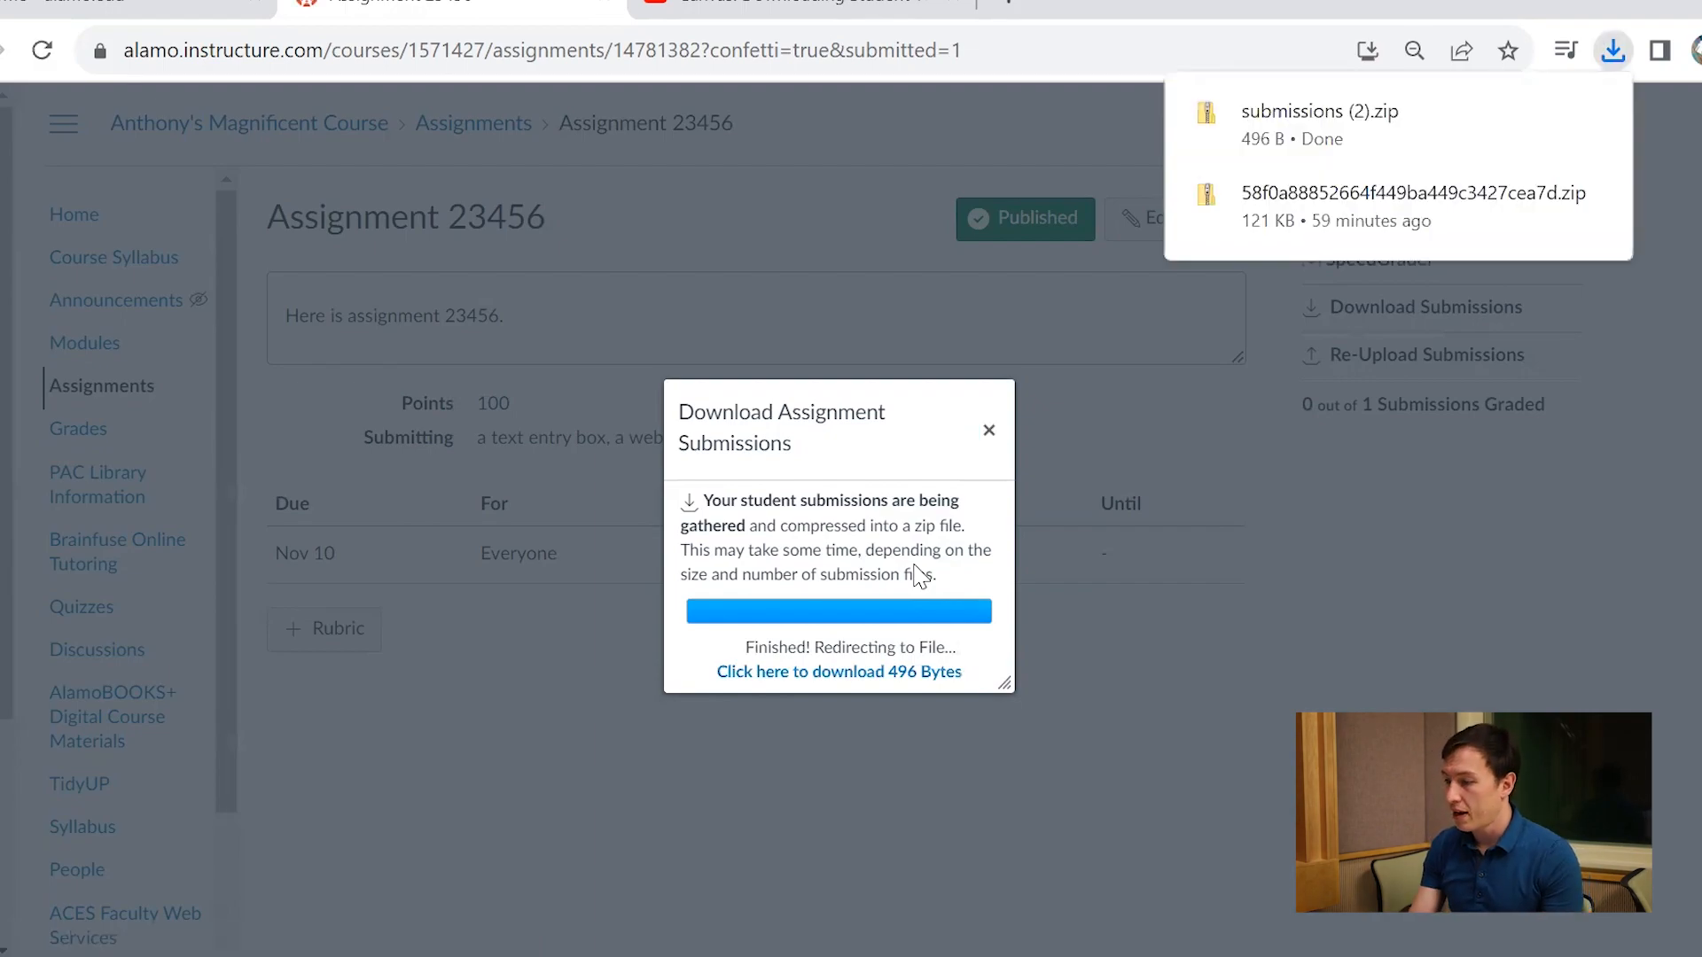
left_click(1347, 142)
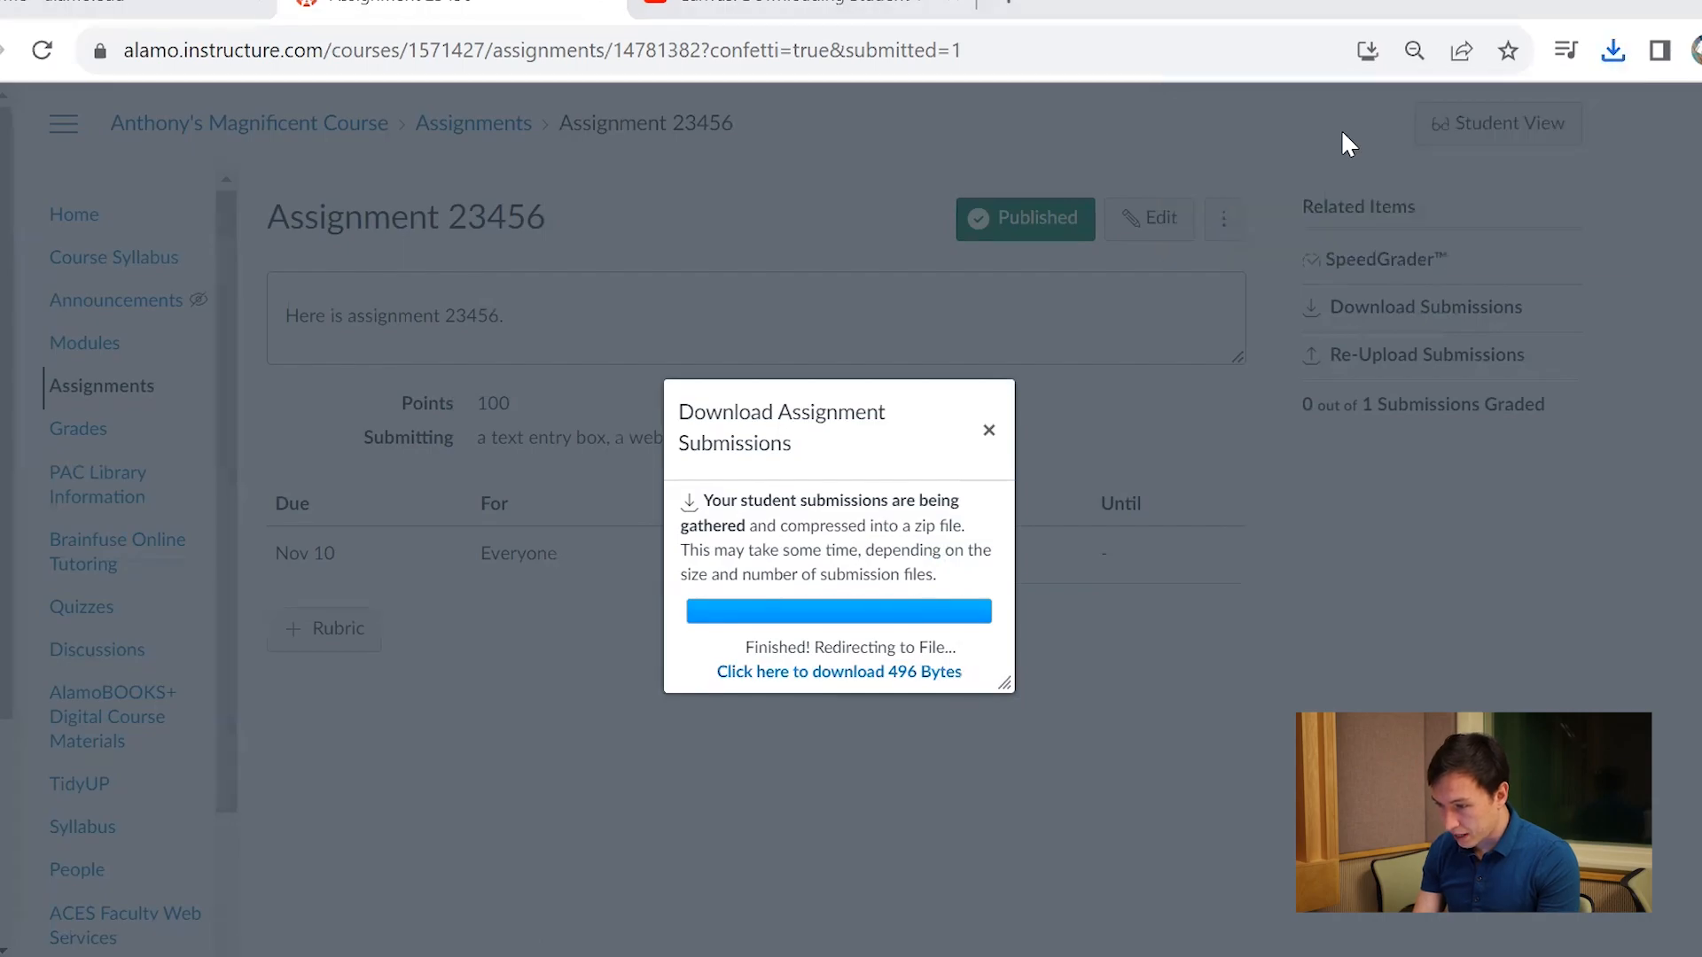
double_click(613, 289)
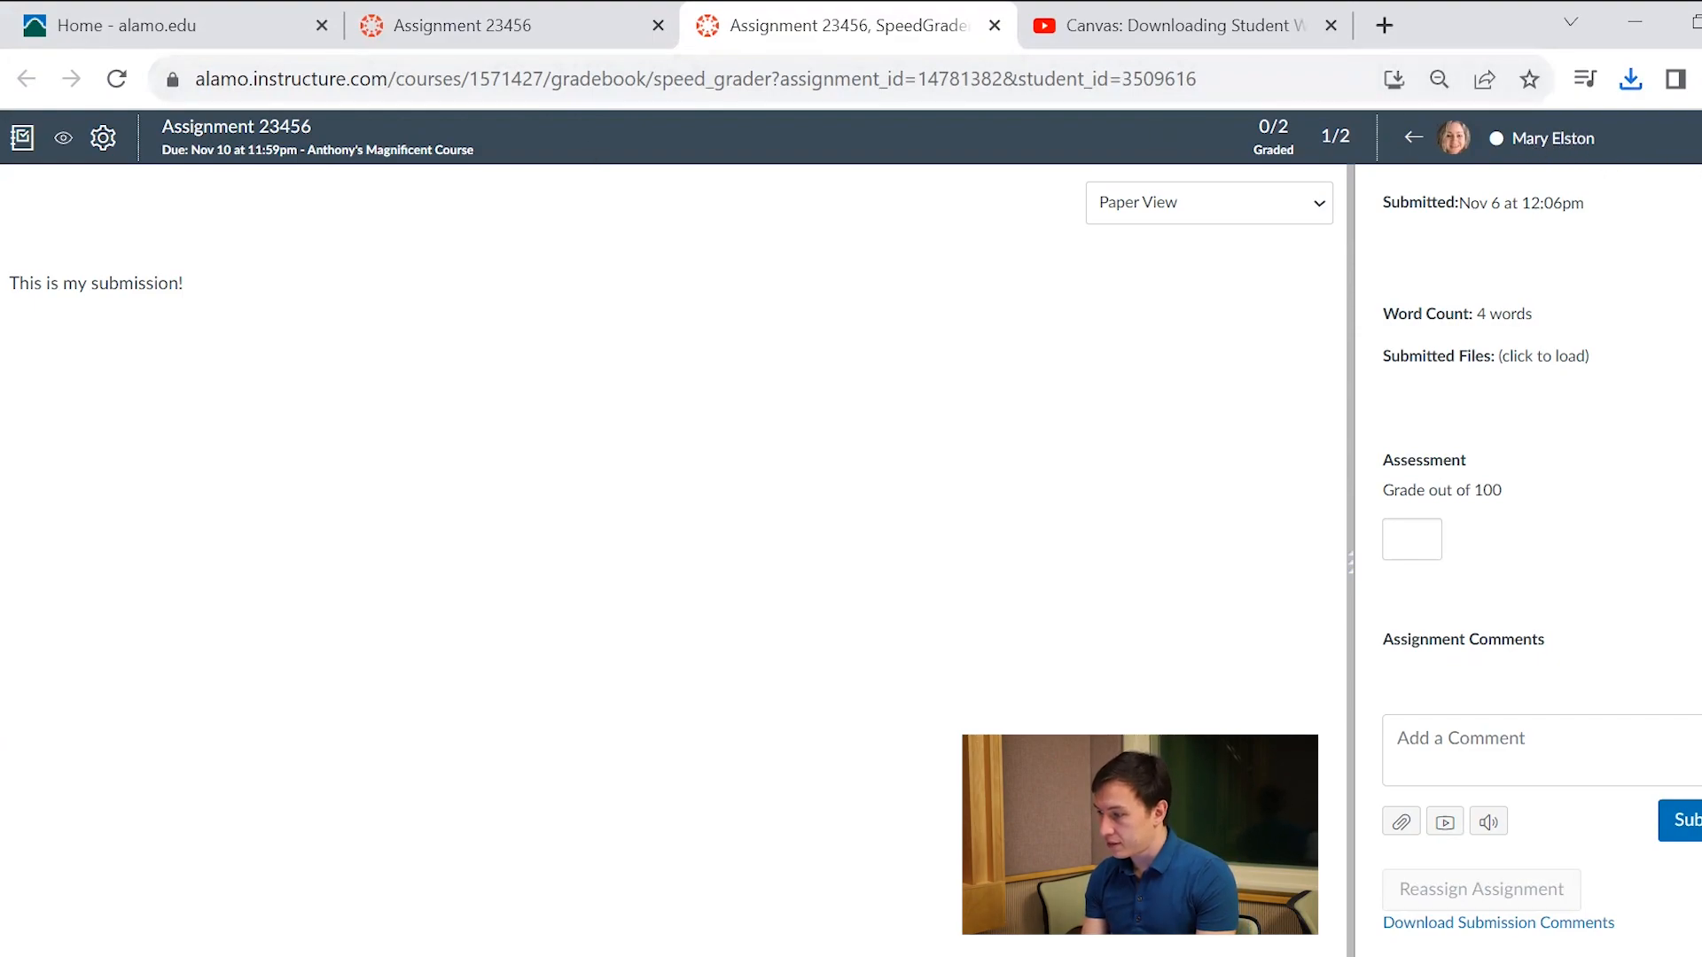
Go to the Test Student in SpeedGrader and give the missing submission a grade of 0
left_click(1700, 138)
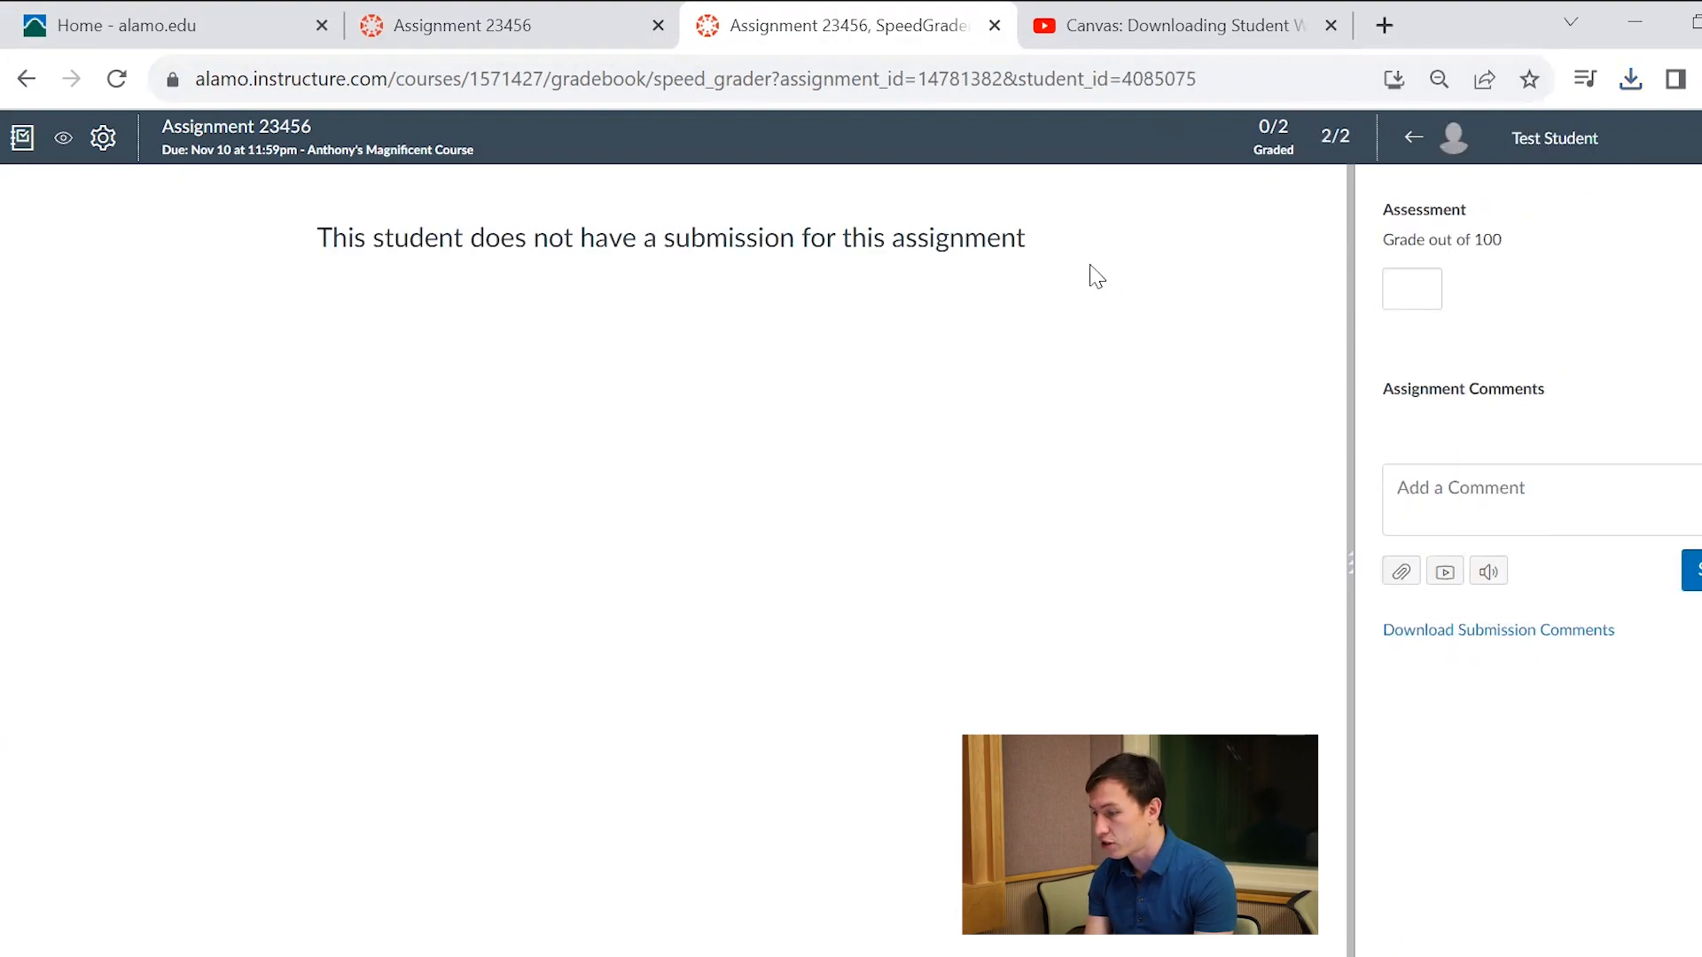
left_click(1411, 275)
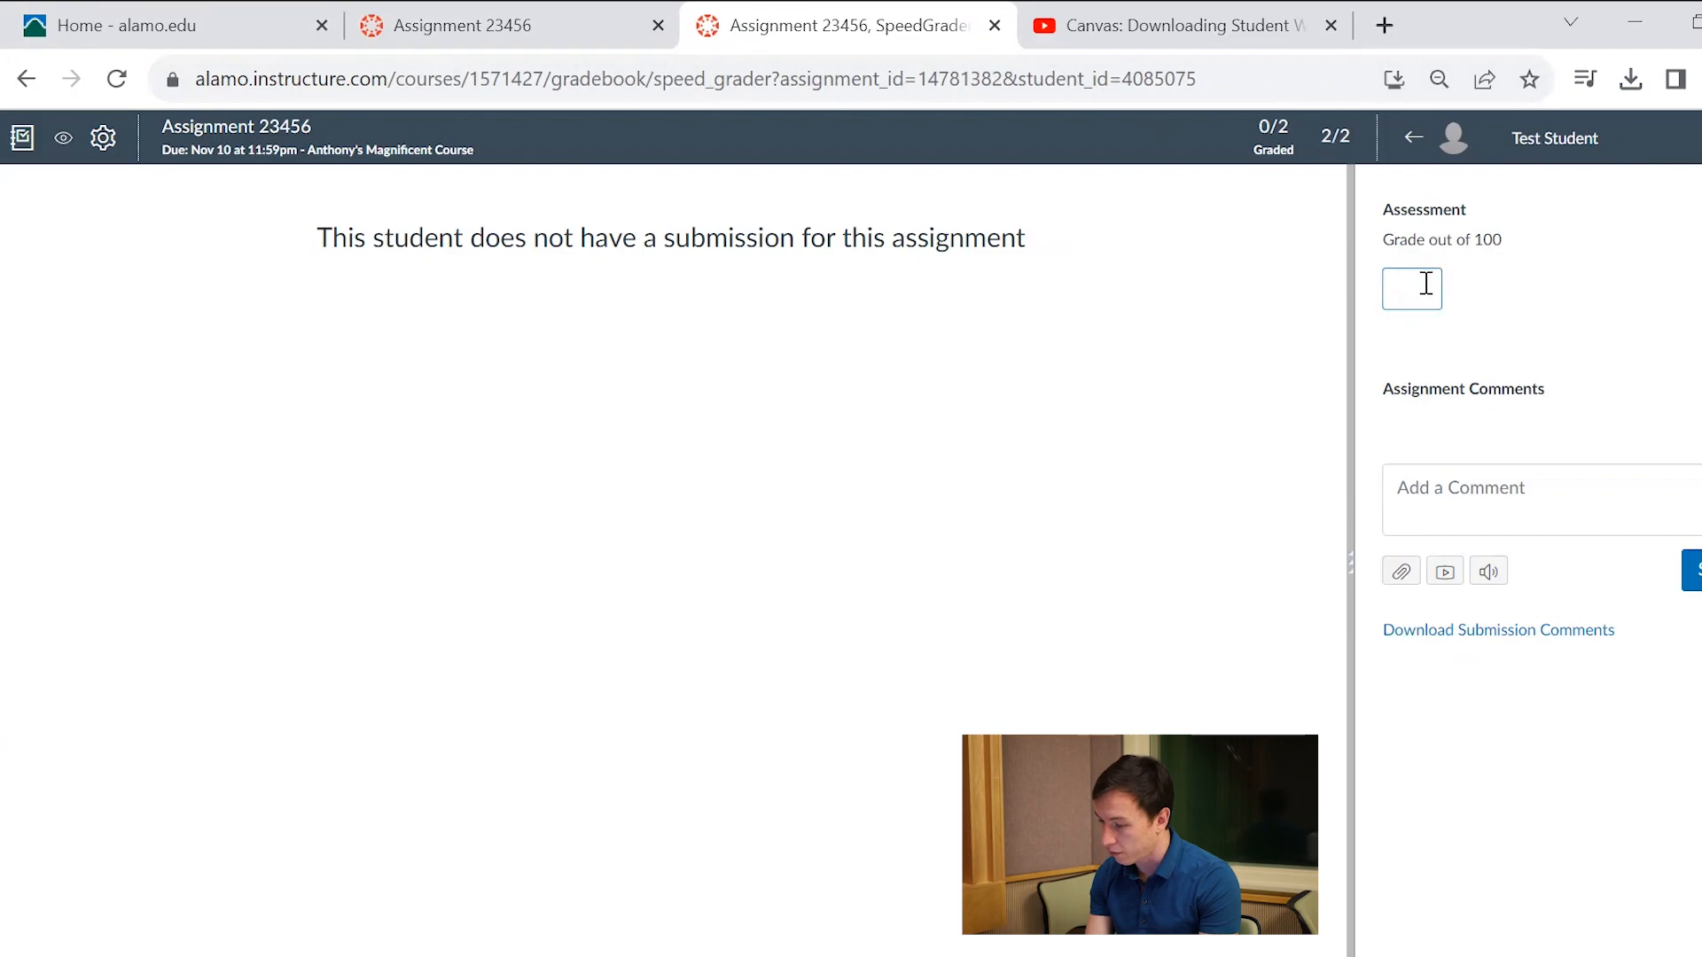
left_click(1689, 567)
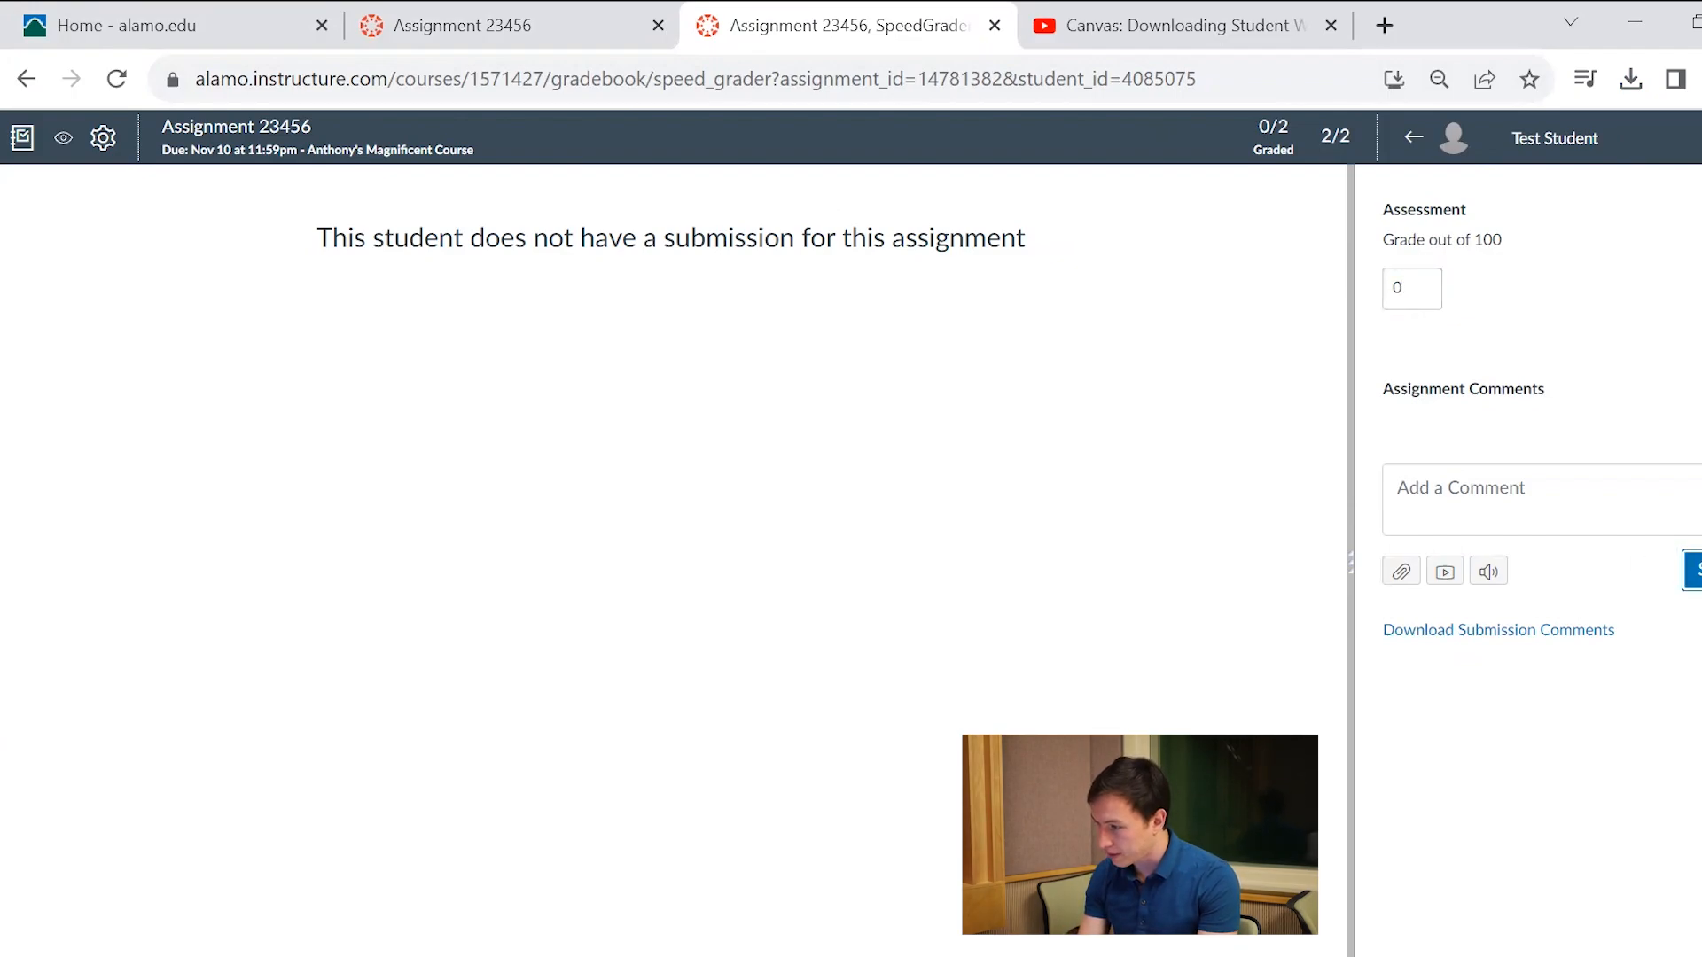
Return to the previous student, grade the submission 100, and submit the comment "Good job!"
left_click(1414, 137)
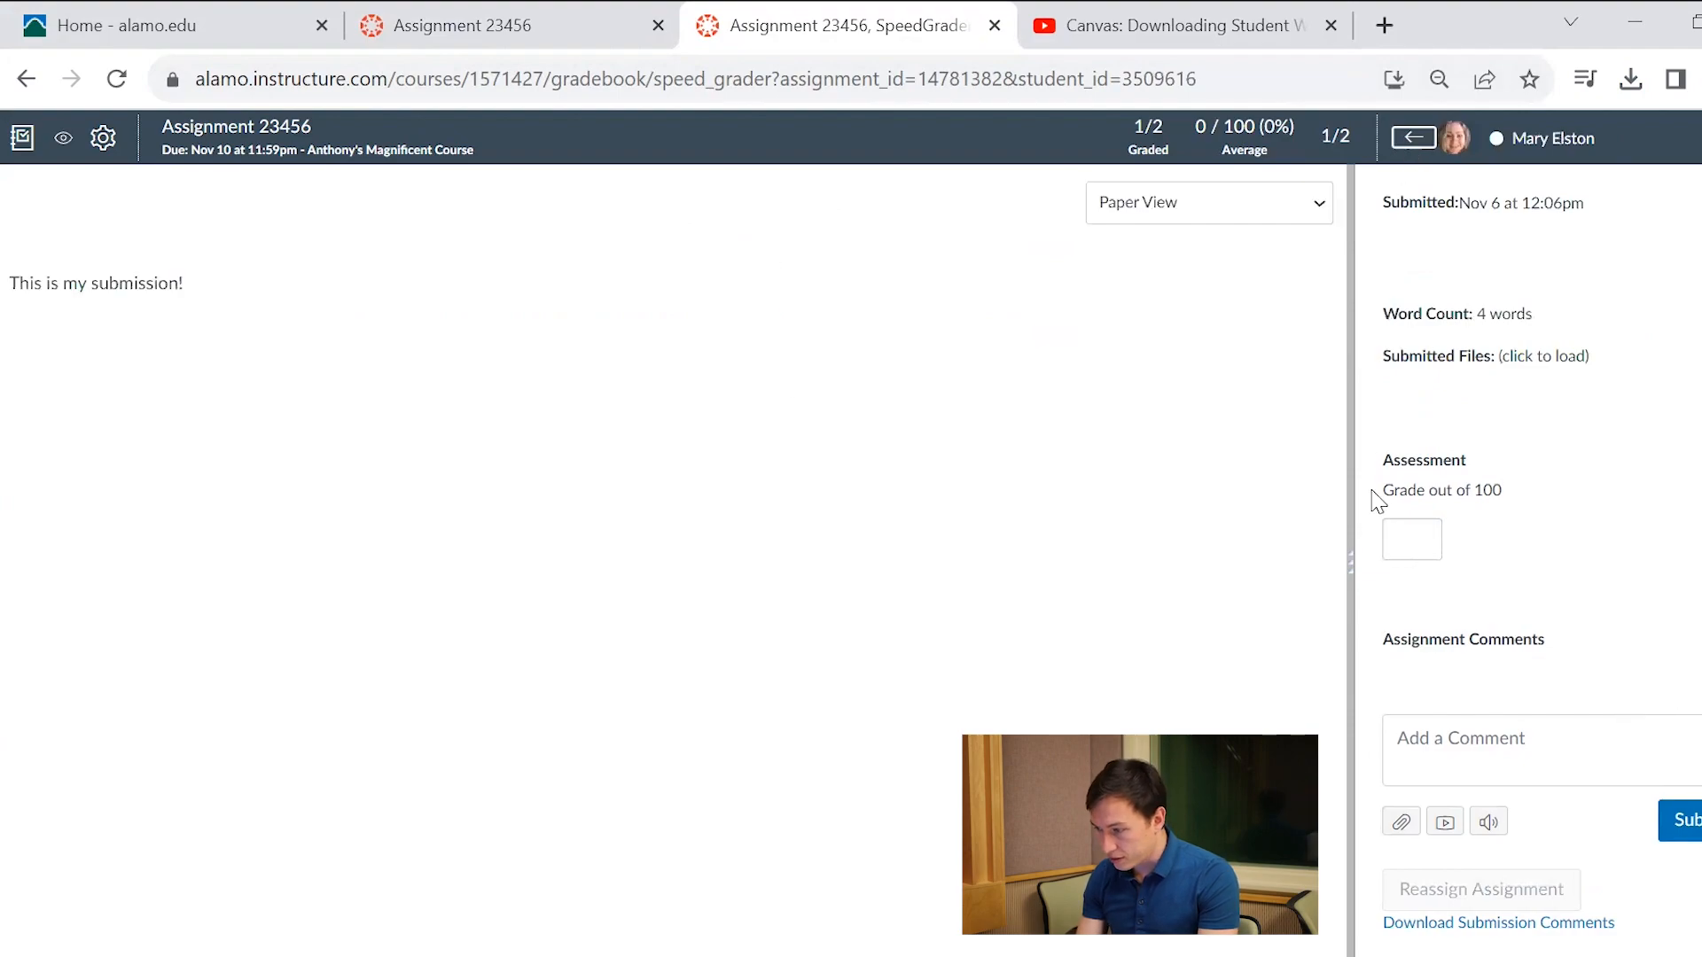
left_click(1424, 535)
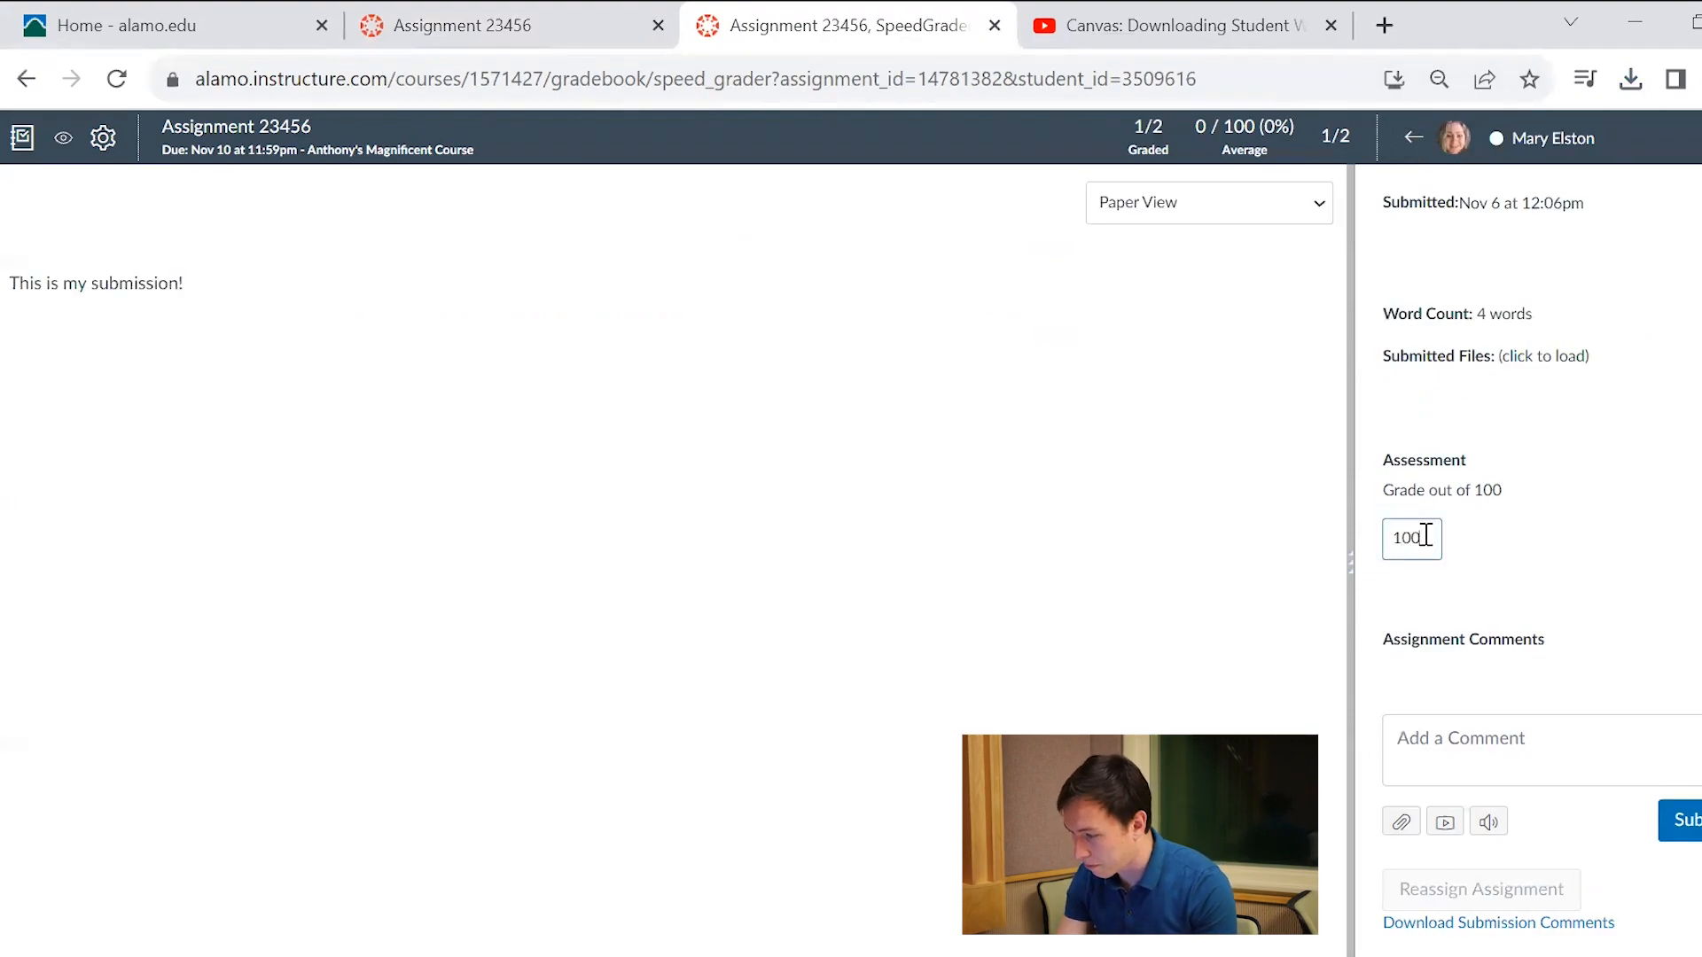
type("100")
left_click(1633, 773)
type("Good job")
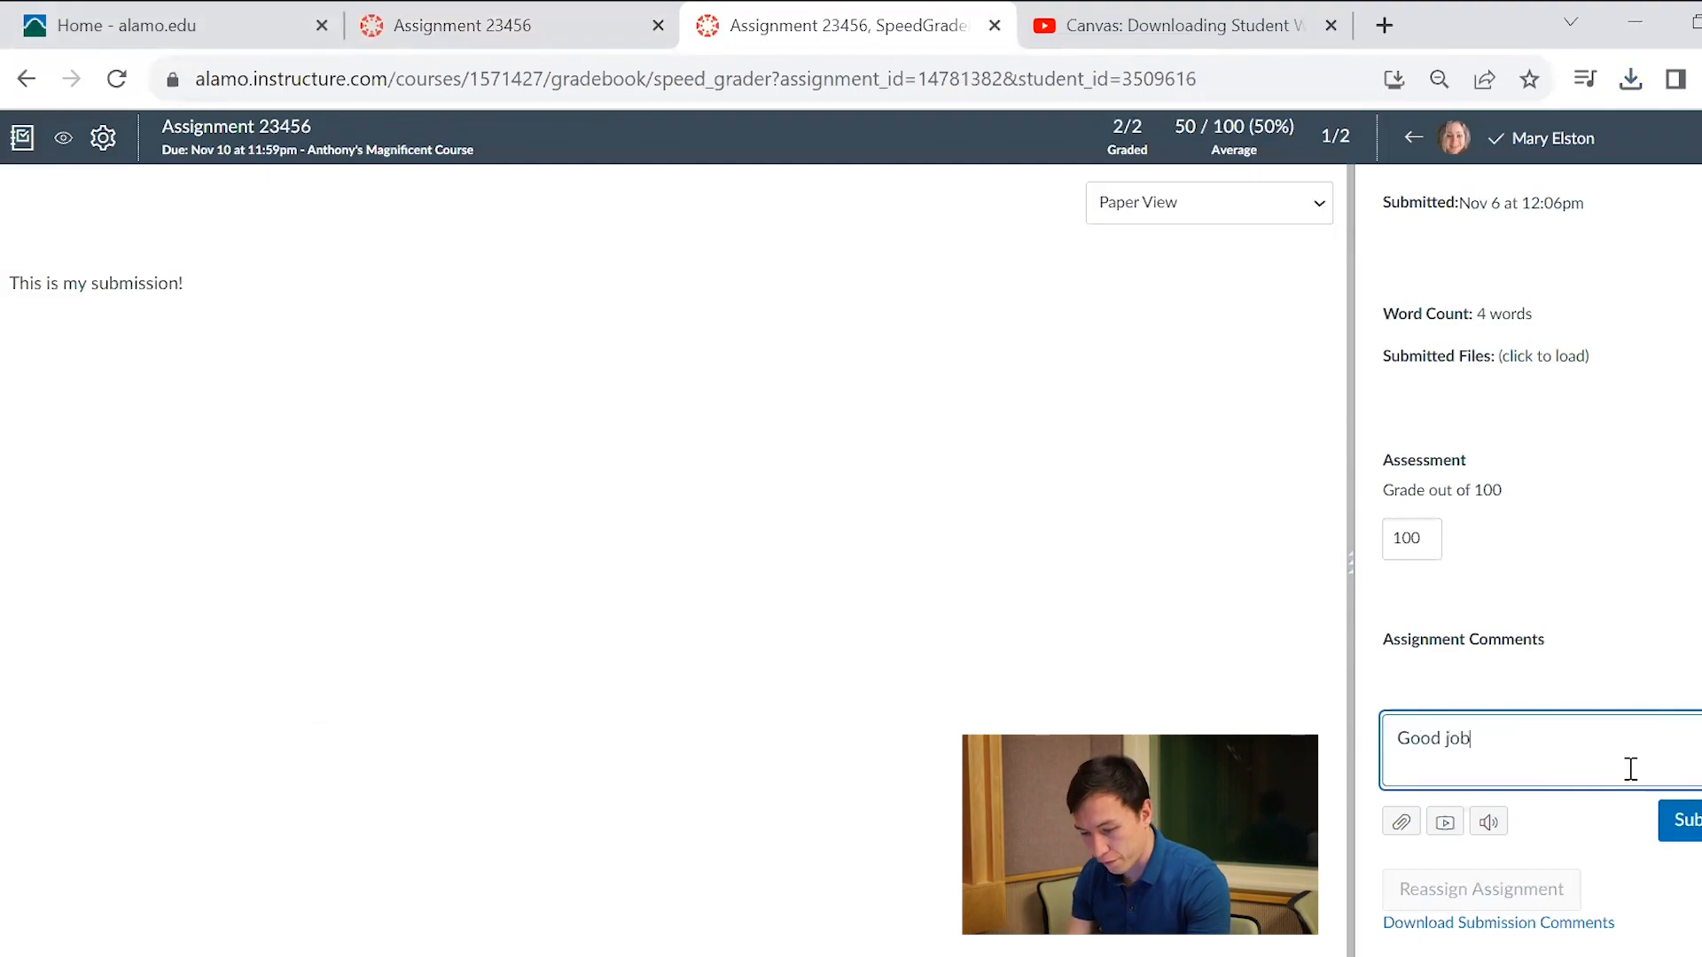
type("!")
key("Return")
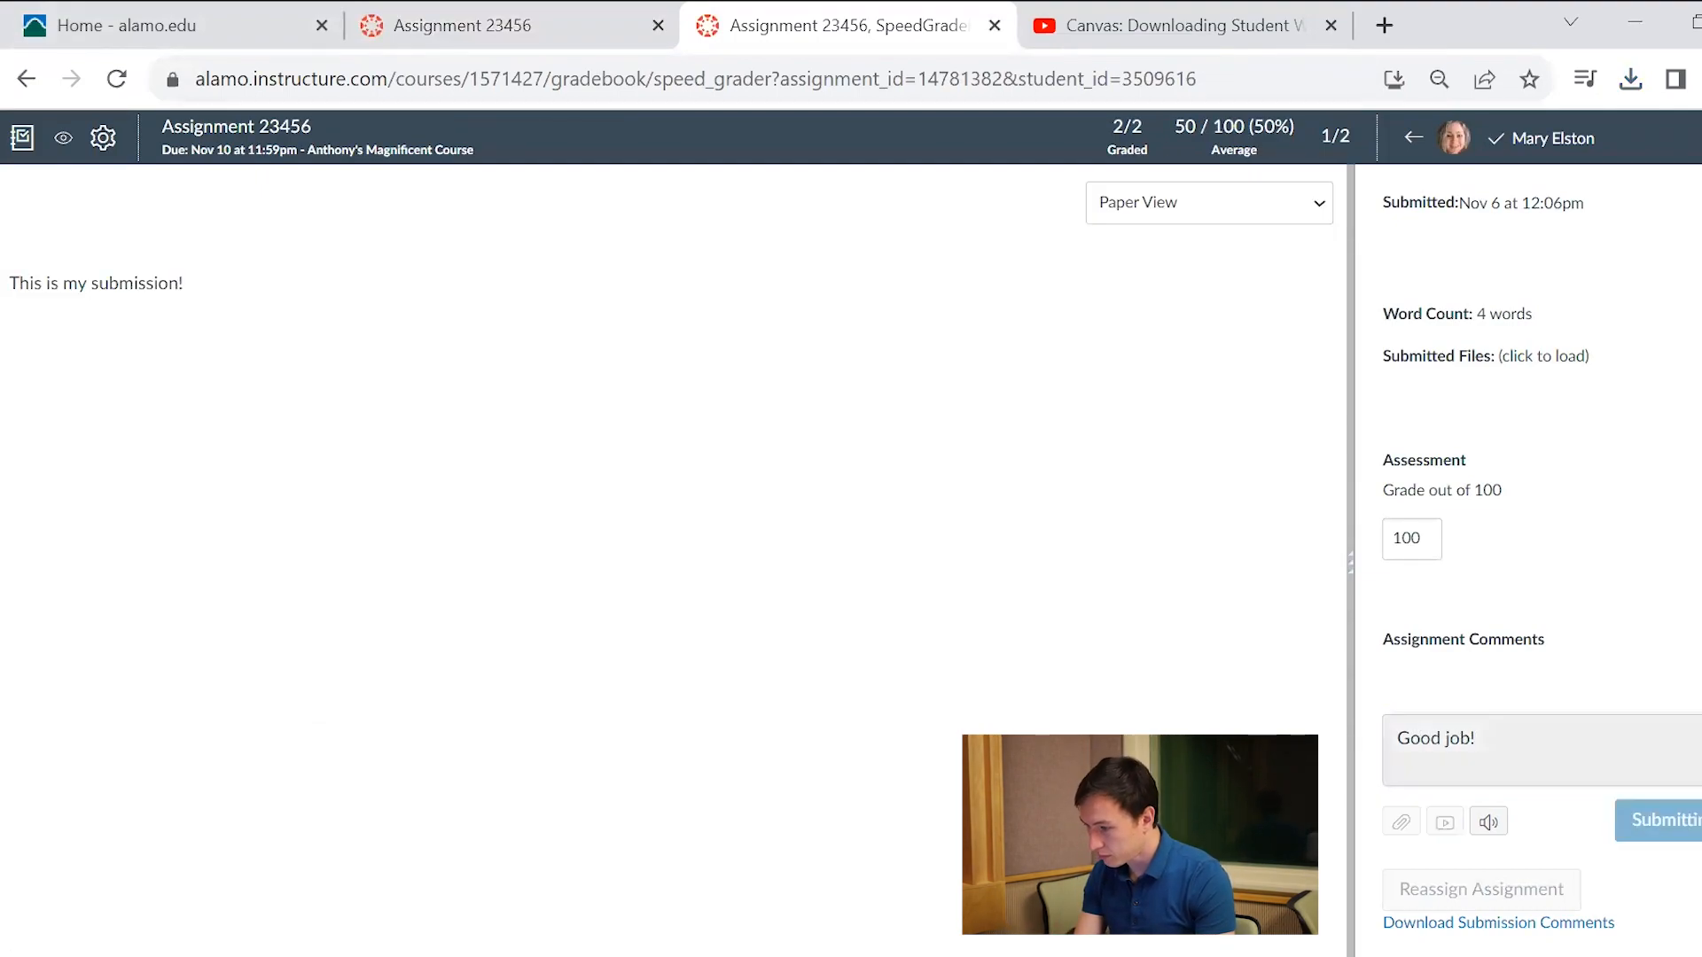